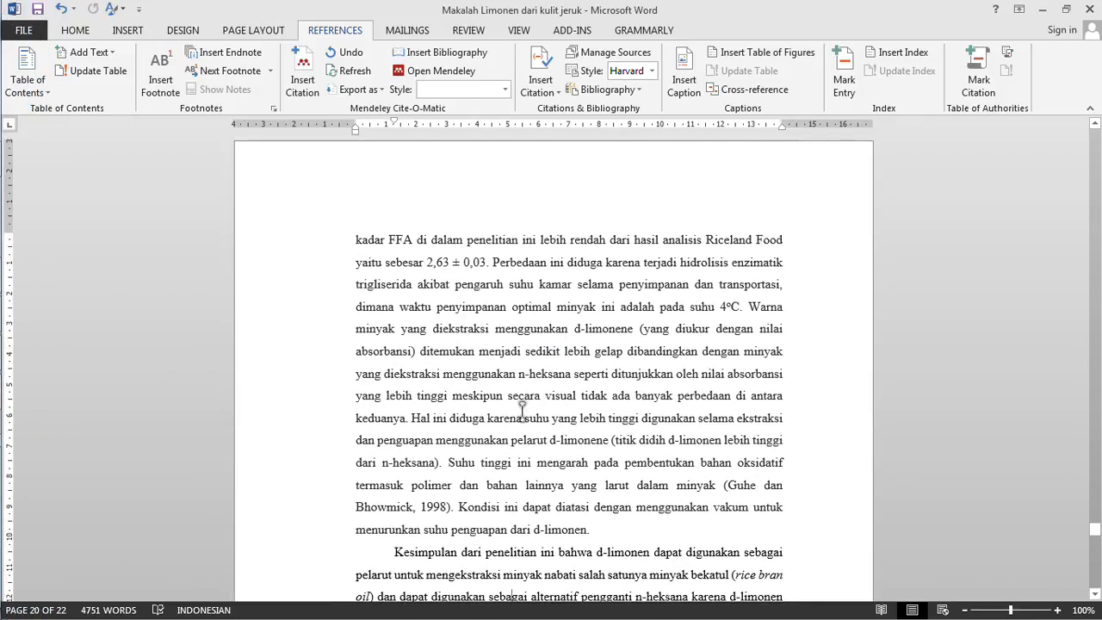
Look through the paper from its cover page to the in-text citations in the BAB I Latar Belakang section.
{"action": "left_click", "coordinate": [75, 30]}
{"action": "scroll", "coordinate": [483, 328], "scroll_direction": "up", "scroll_amount": 5}
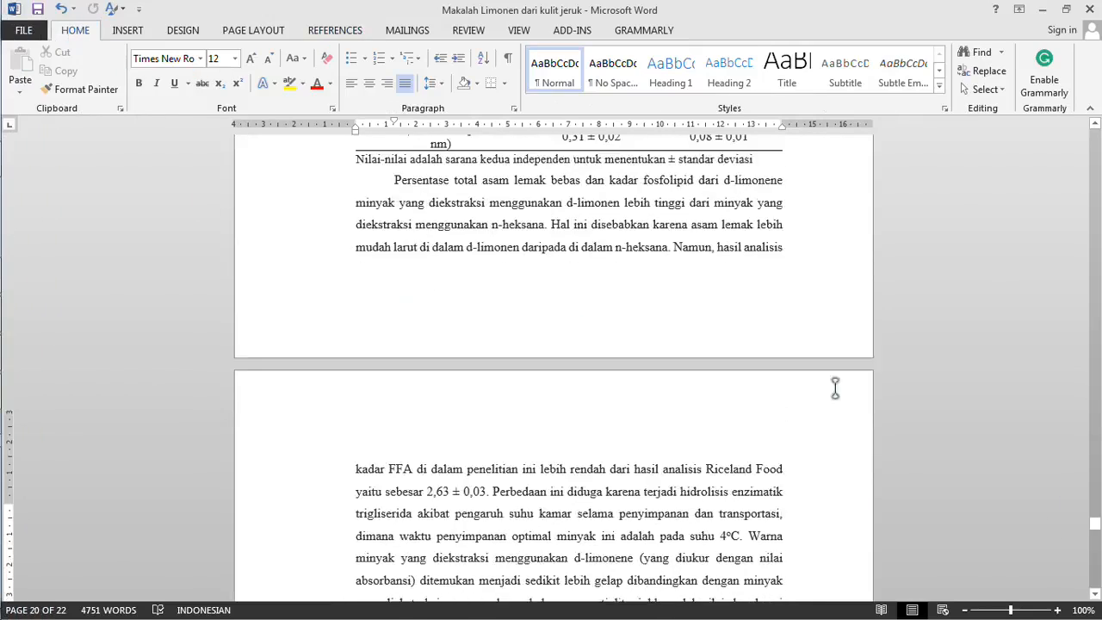
{"action": "left_click_drag", "start_coordinate": [1094, 522], "coordinate": [1095, 138]}
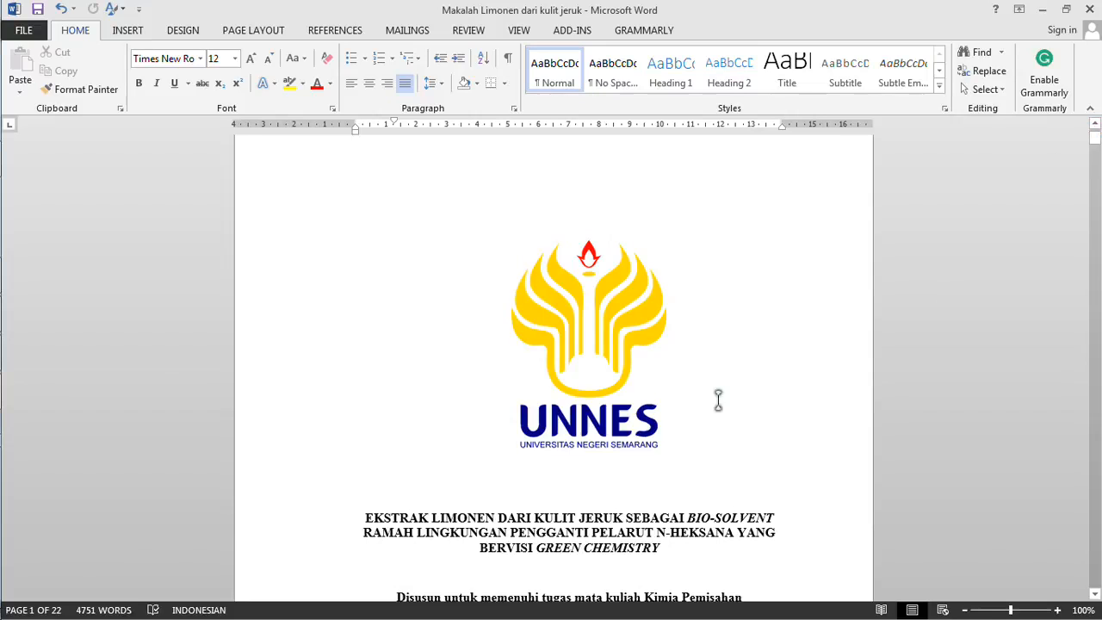
{"action": "scroll", "coordinate": [718, 393], "scroll_direction": "down", "scroll_amount": 1}
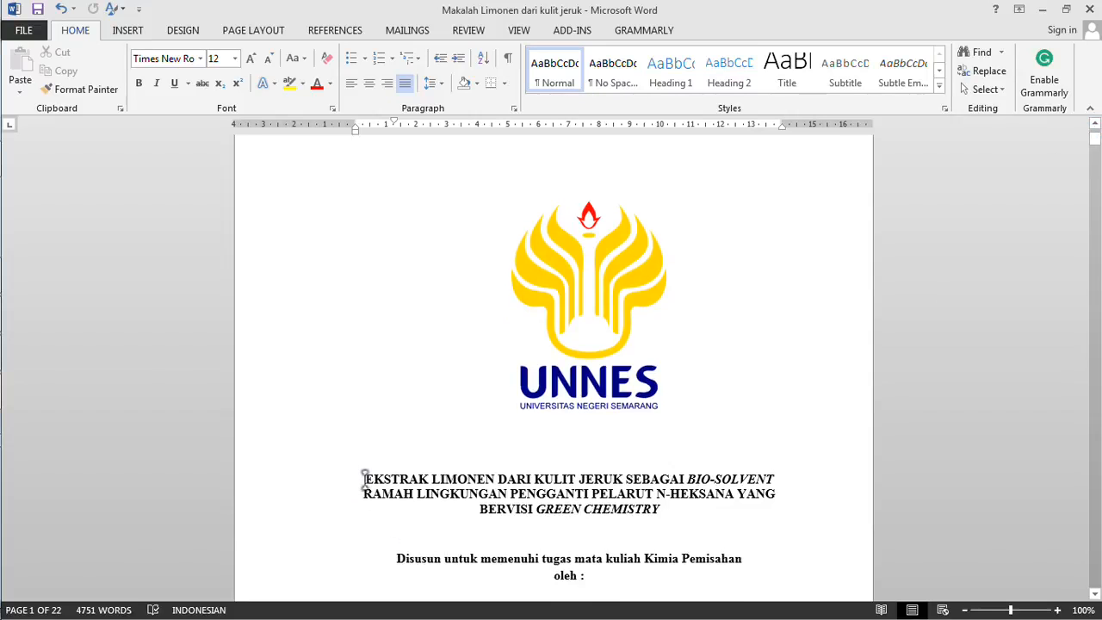
{"action": "scroll", "coordinate": [365, 479], "scroll_direction": "down", "scroll_amount": 3}
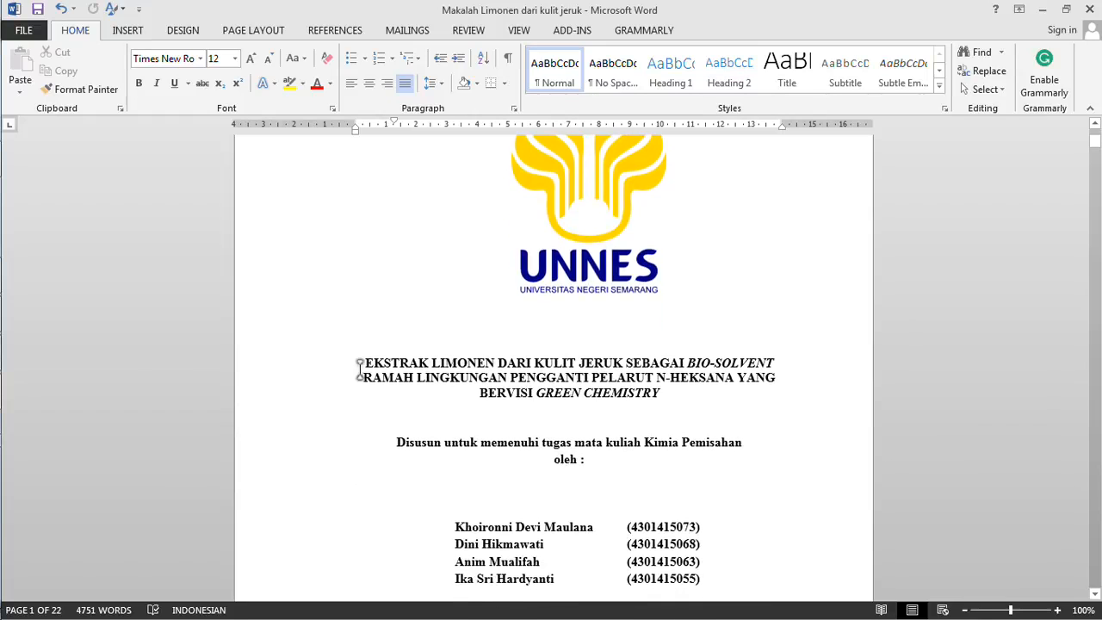
{"action": "scroll", "coordinate": [601, 559], "scroll_direction": "down", "scroll_amount": 3}
{"action": "scroll", "coordinate": [601, 560], "scroll_direction": "down", "scroll_amount": 20}
{"action": "scroll", "coordinate": [605, 564], "scroll_direction": "down", "scroll_amount": 12}
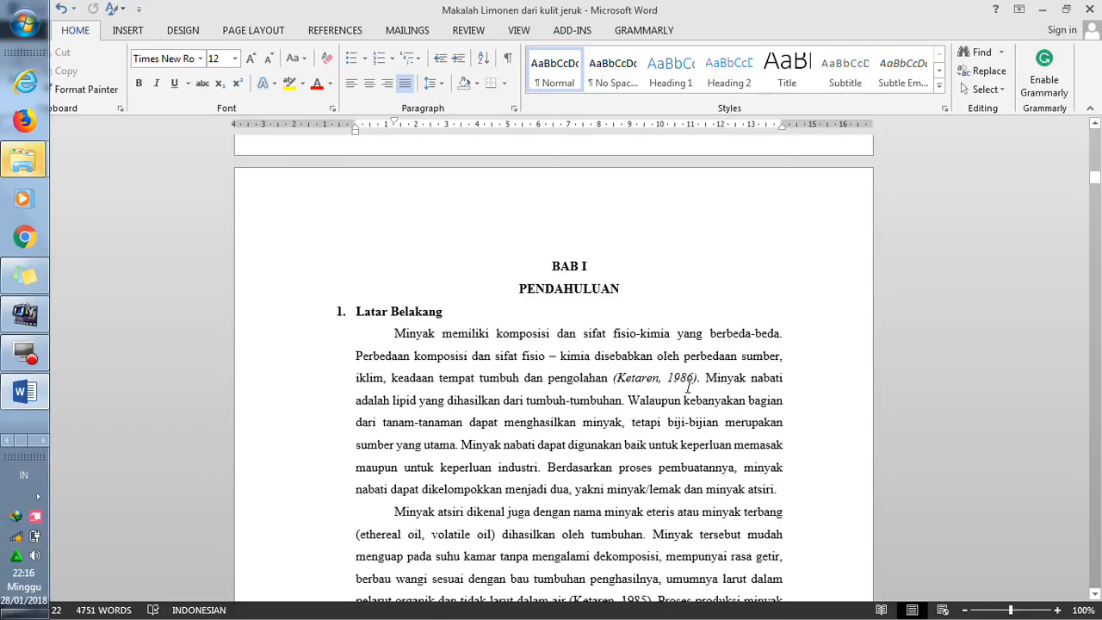
{"action": "left_click", "coordinate": [619, 378]}
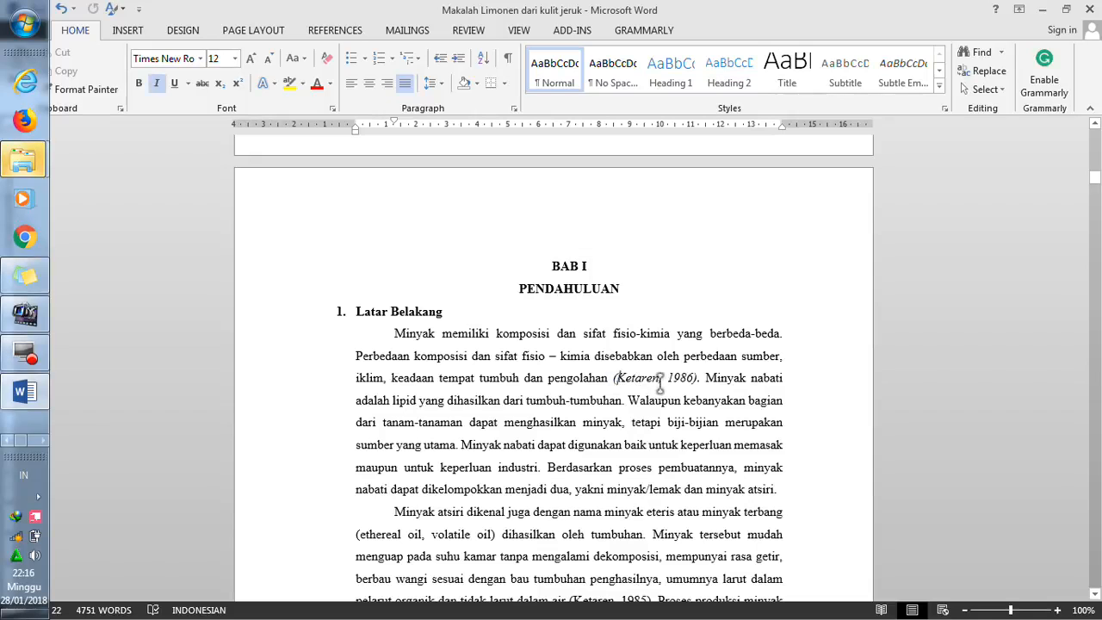
{"action": "scroll", "coordinate": [659, 379], "scroll_direction": "down", "scroll_amount": 6}
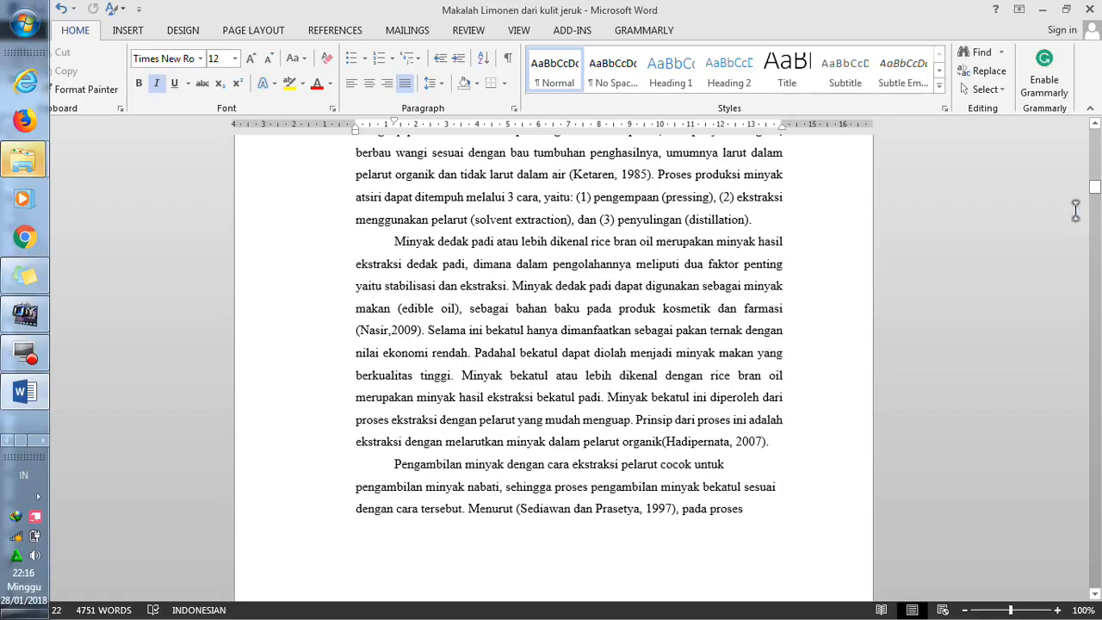
{"action": "scroll", "coordinate": [723, 379], "scroll_direction": "down", "scroll_amount": 1}
{"action": "scroll", "coordinate": [674, 381], "scroll_direction": "down", "scroll_amount": 5}
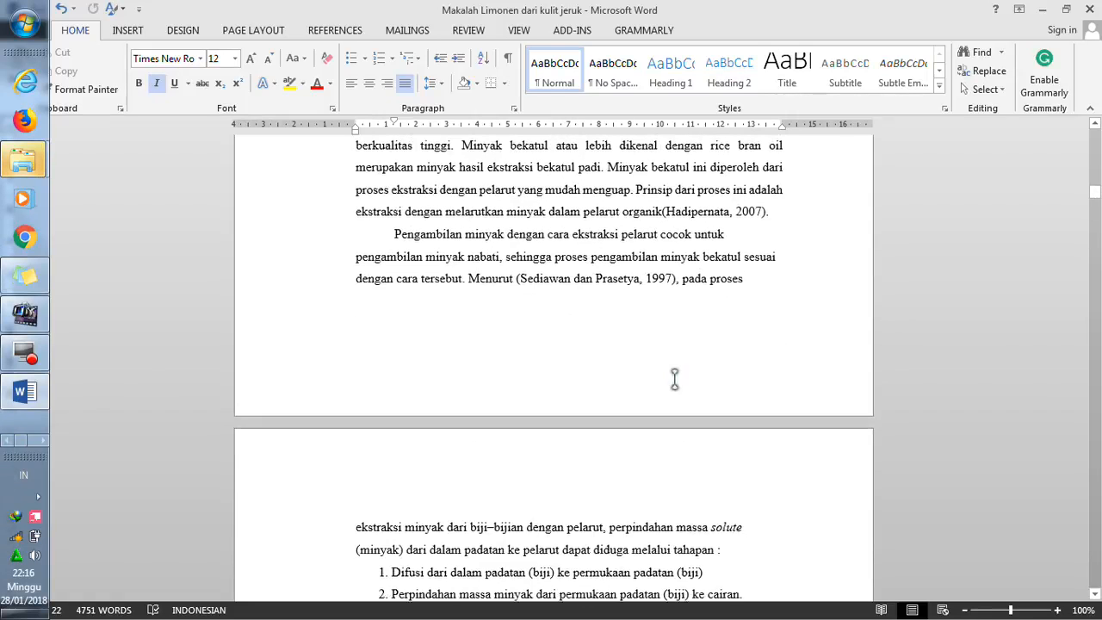
{"action": "scroll", "coordinate": [674, 379], "scroll_direction": "down", "scroll_amount": 3}
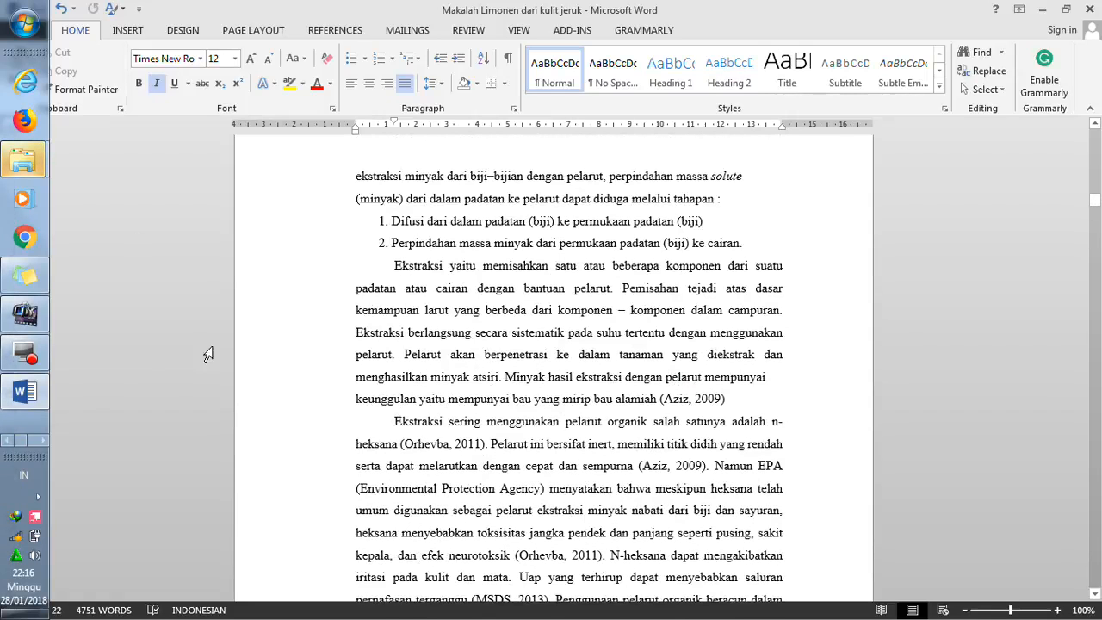
Bring up the ASUS_T00I folder window and close it.
{"action": "mouse_move", "coordinate": [24, 159]}
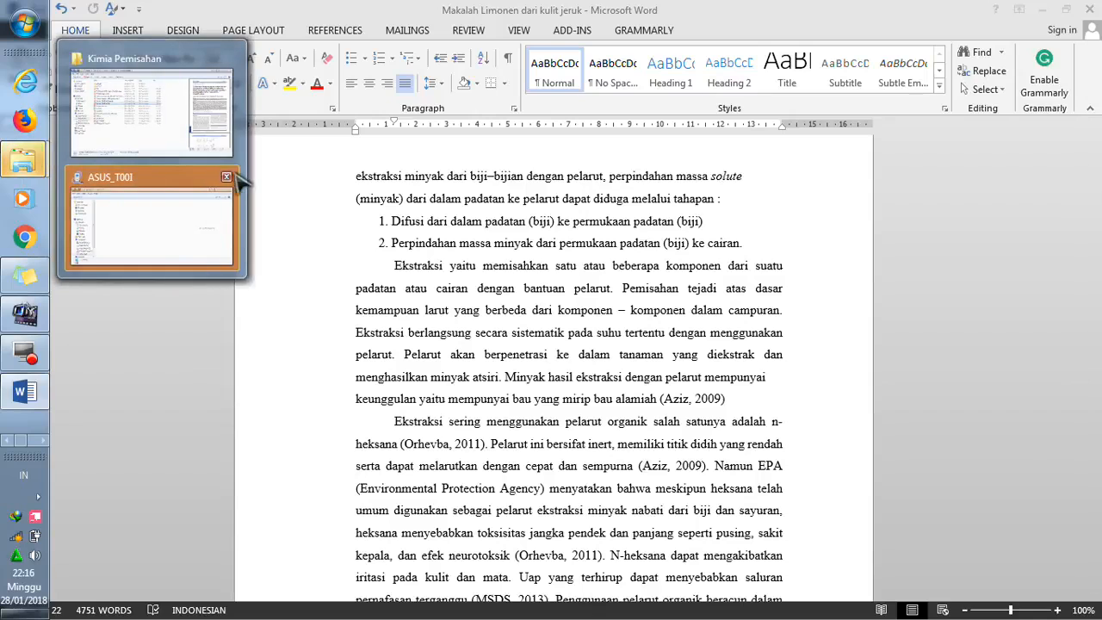
{"action": "left_click", "coordinate": [220, 184]}
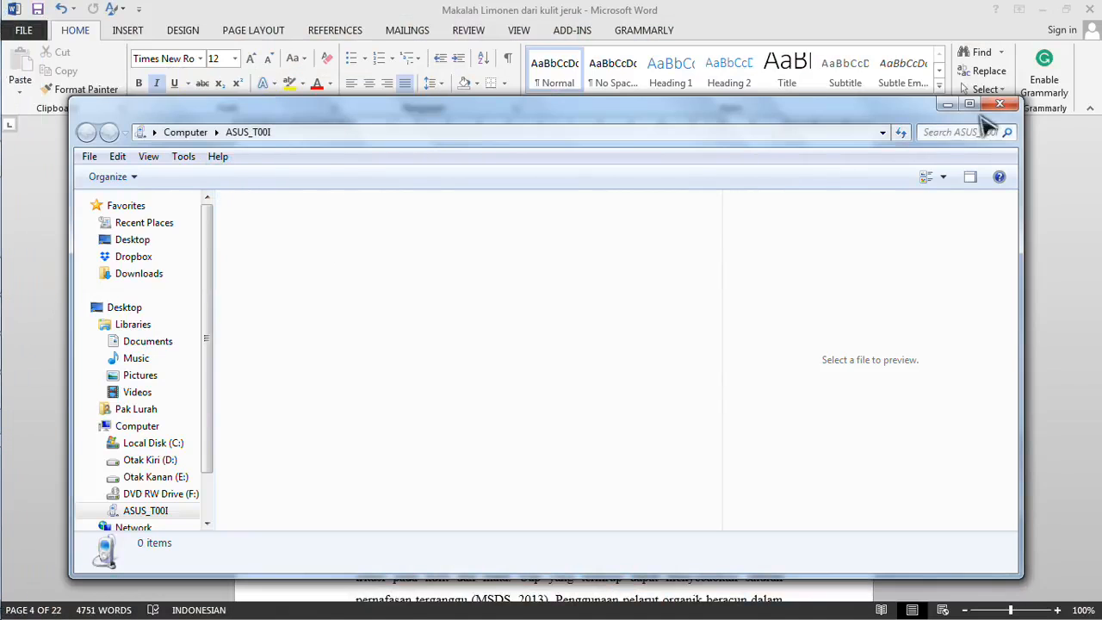
{"action": "left_click", "coordinate": [997, 104]}
Look through the rest of BAB I and BAB II up to the paragraphs and Tabel 1 in section 2.2.1 Pengertian Limonen.
{"action": "scroll", "coordinate": [526, 335], "scroll_direction": "down", "scroll_amount": 4}
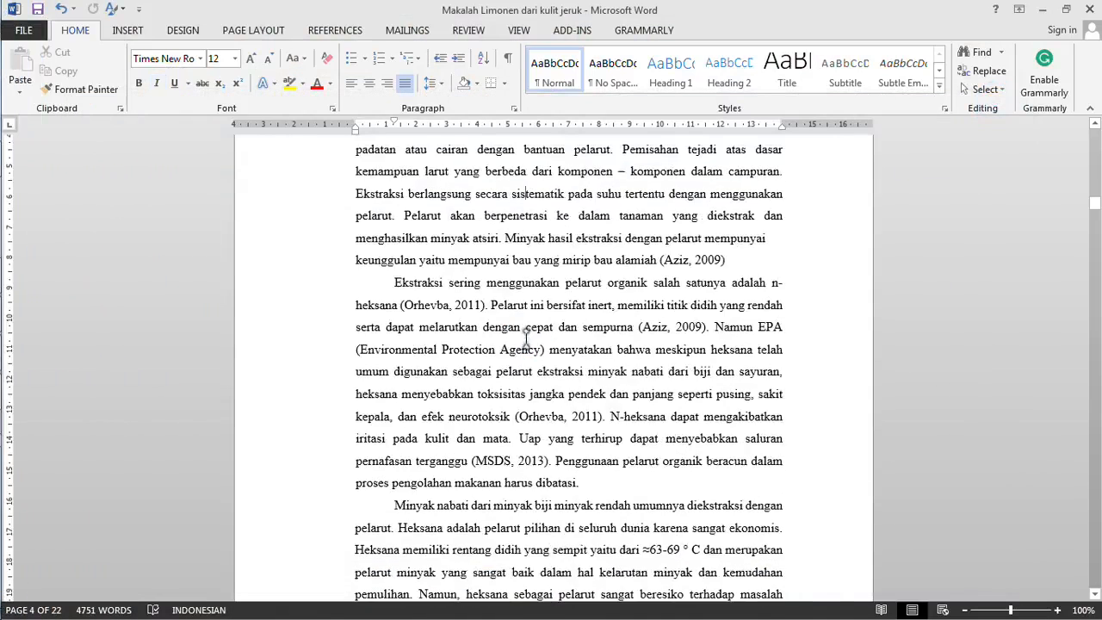
{"action": "scroll", "coordinate": [526, 336], "scroll_direction": "down", "scroll_amount": 9}
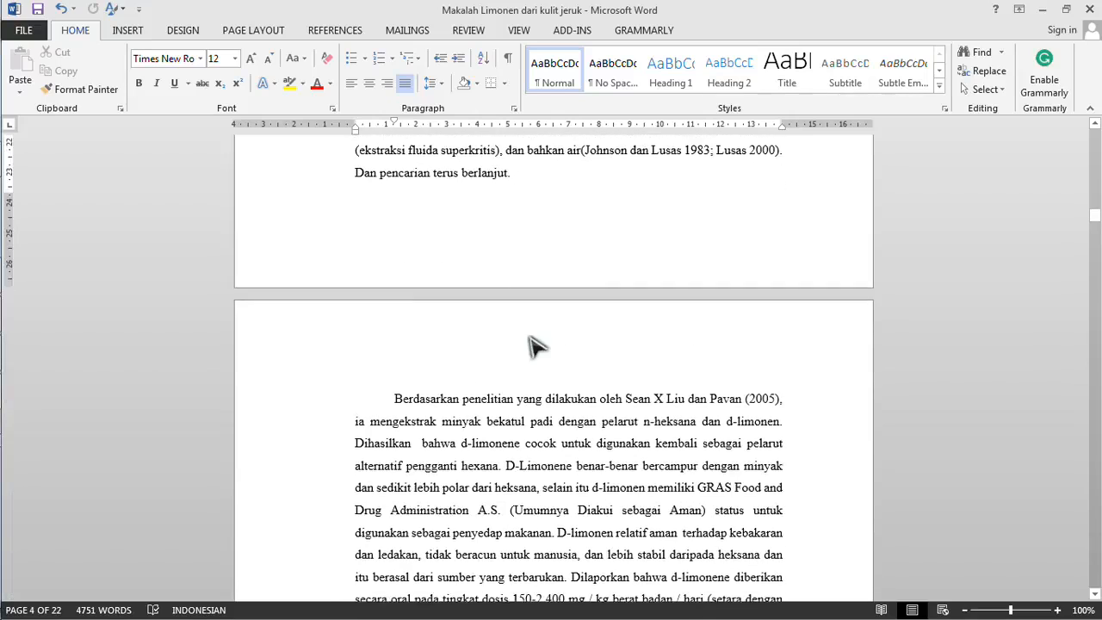
{"action": "scroll", "coordinate": [530, 335], "scroll_direction": "down", "scroll_amount": 1}
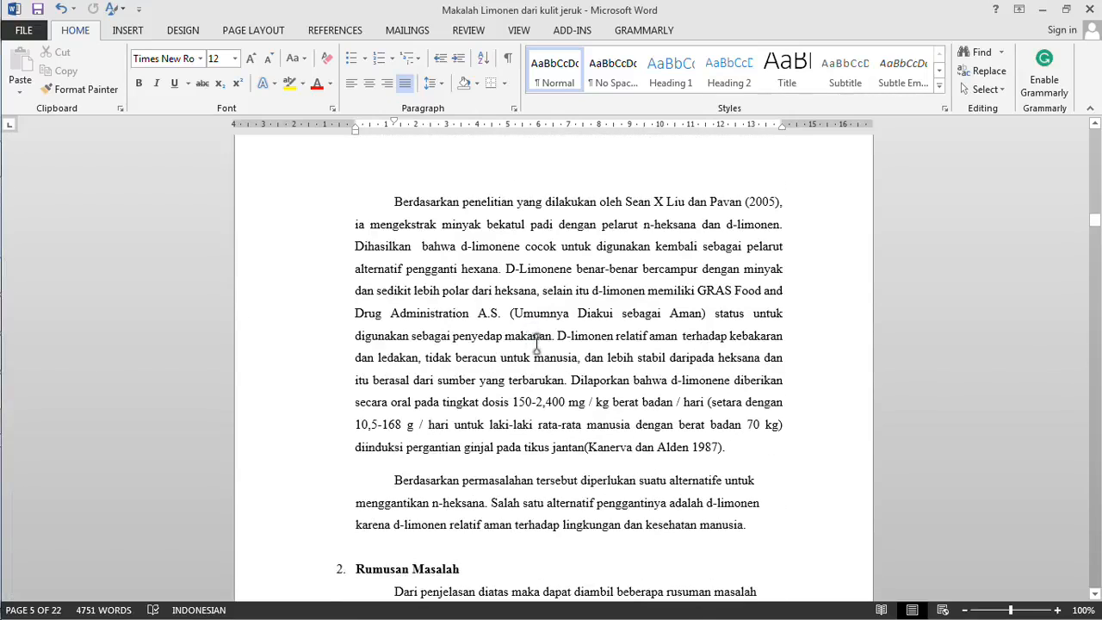
{"action": "scroll", "coordinate": [590, 365], "scroll_direction": "down", "scroll_amount": 10}
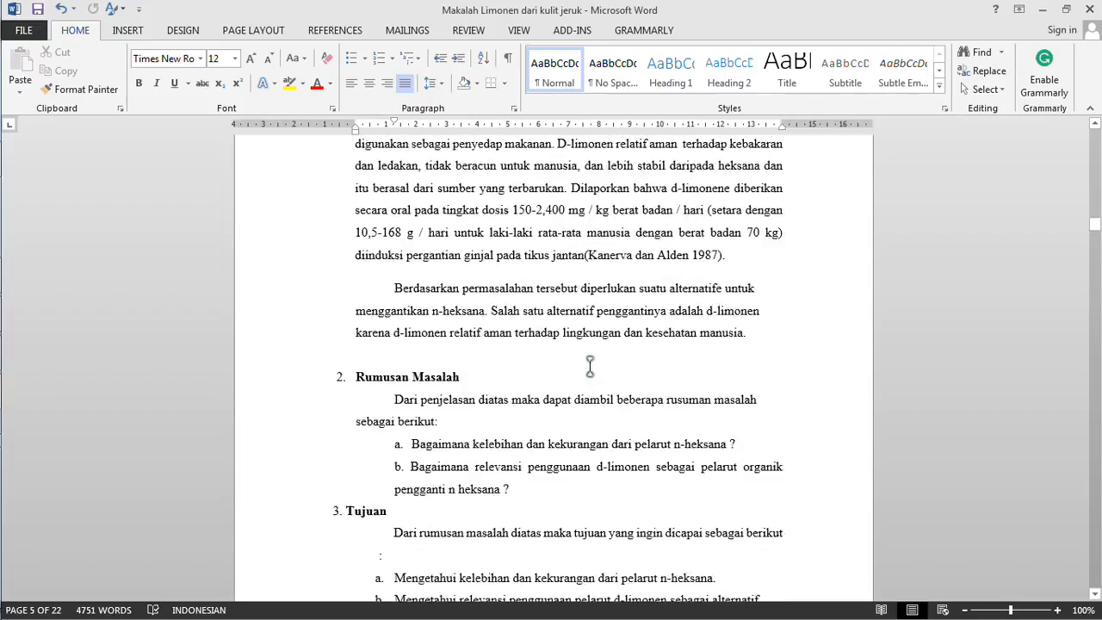
{"action": "scroll", "coordinate": [591, 371], "scroll_direction": "down", "scroll_amount": 12}
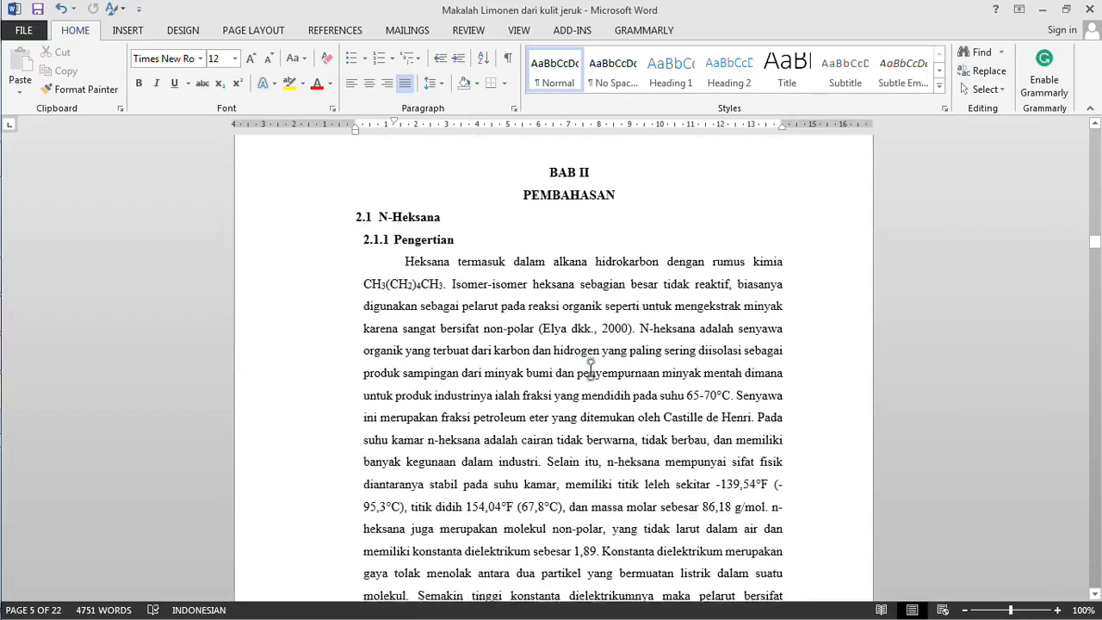
{"action": "scroll", "coordinate": [590, 368], "scroll_direction": "down", "scroll_amount": 15}
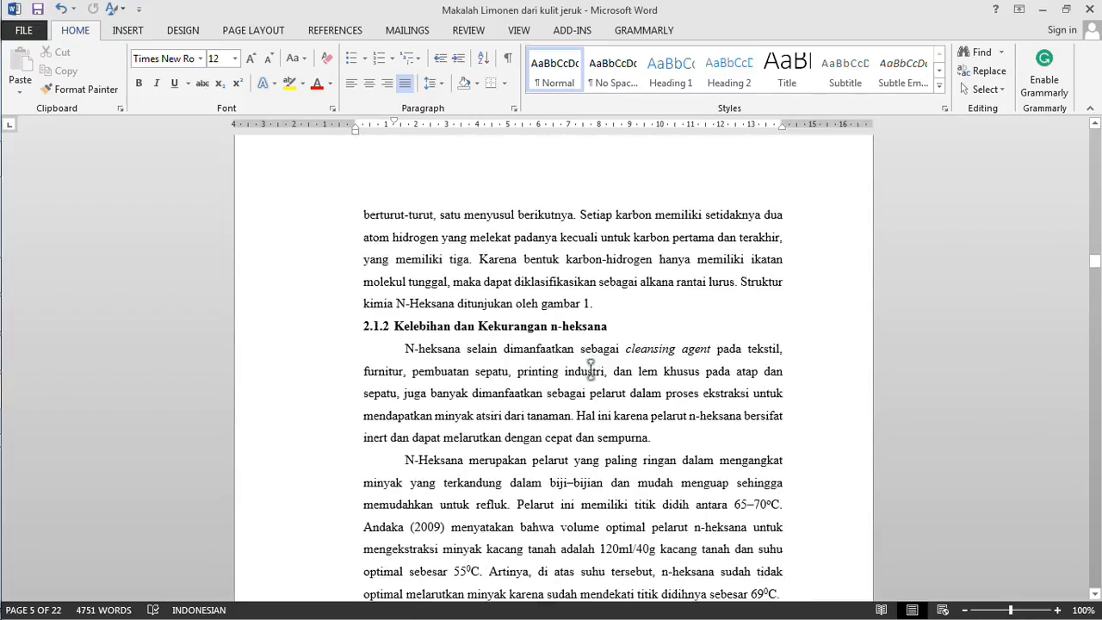
{"action": "scroll", "coordinate": [591, 368], "scroll_direction": "down", "scroll_amount": 8}
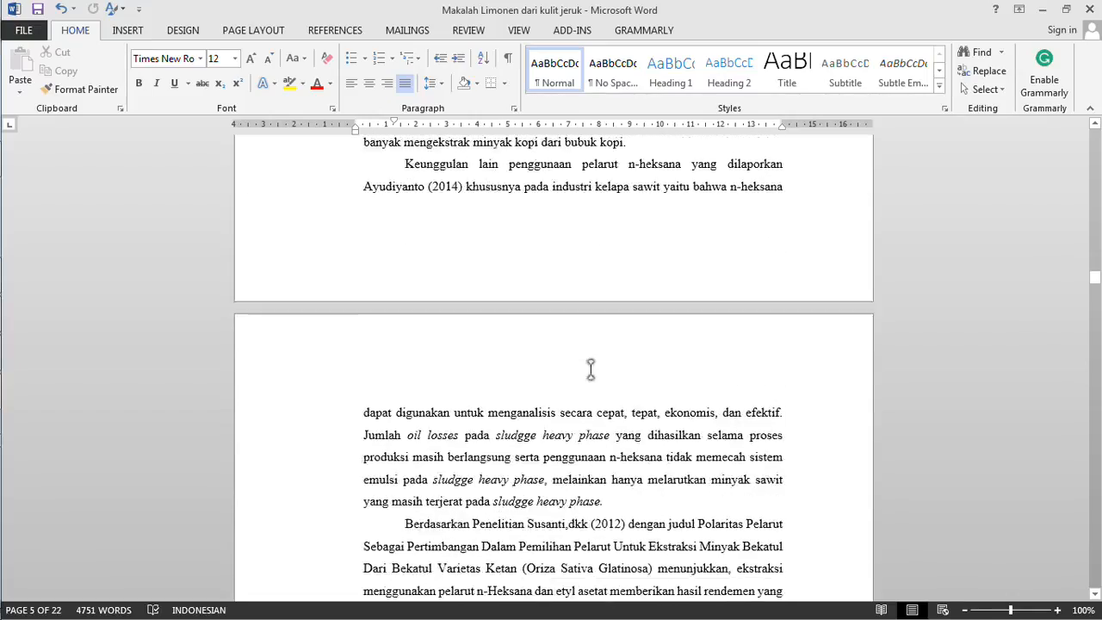
{"action": "scroll", "coordinate": [590, 371], "scroll_direction": "down", "scroll_amount": 12}
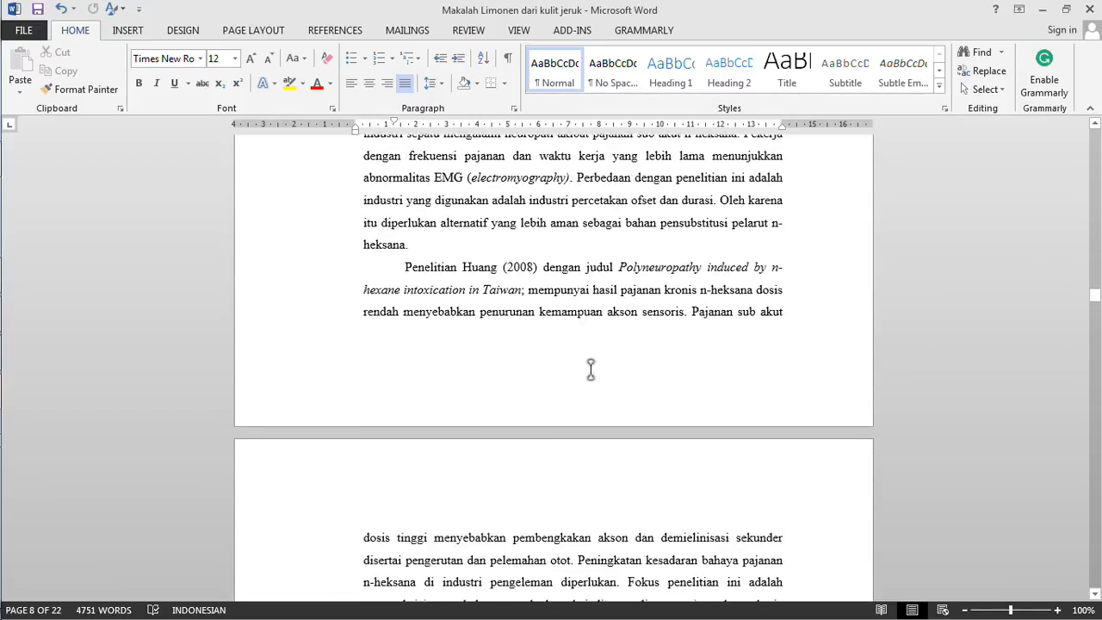
{"action": "scroll", "coordinate": [590, 369], "scroll_direction": "down", "scroll_amount": 1}
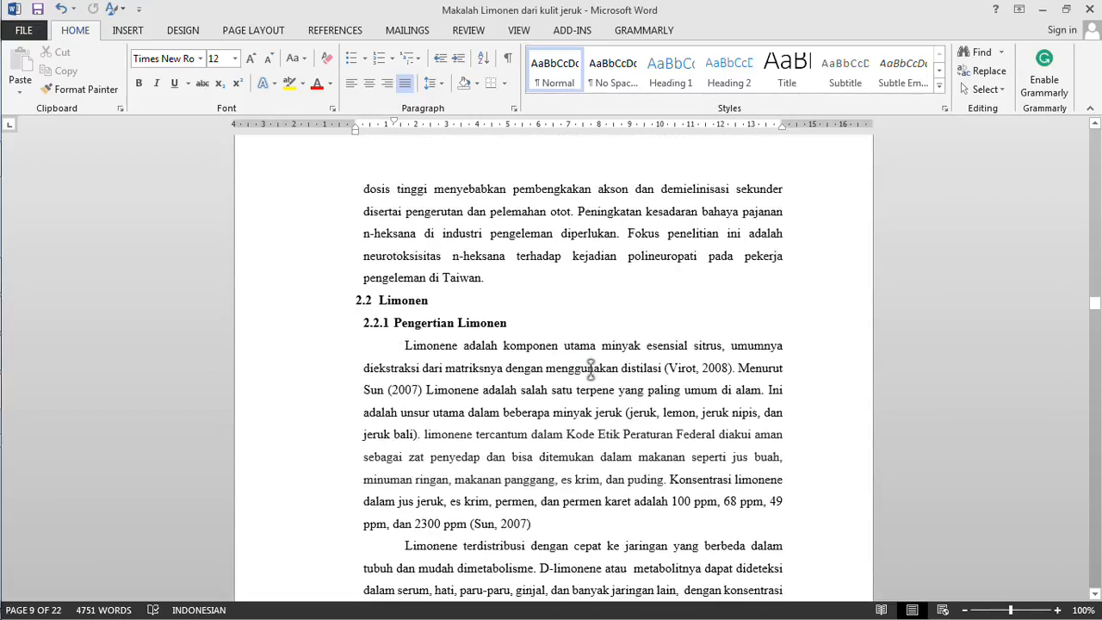
{"action": "scroll", "coordinate": [590, 369], "scroll_direction": "down", "scroll_amount": 3}
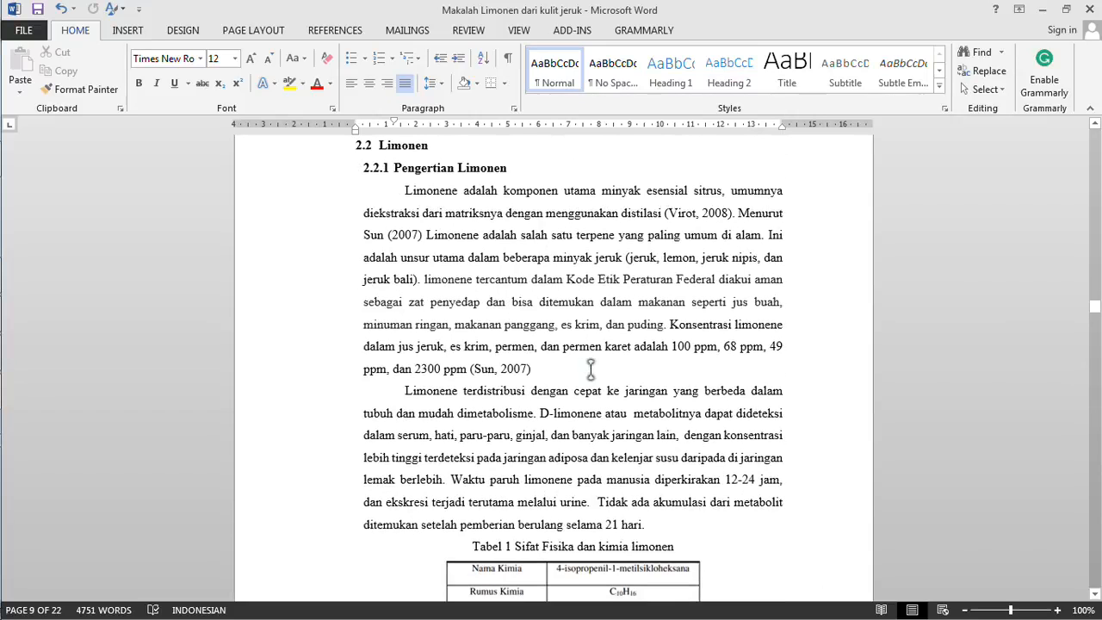
{"action": "scroll", "coordinate": [591, 368], "scroll_direction": "down", "scroll_amount": 3}
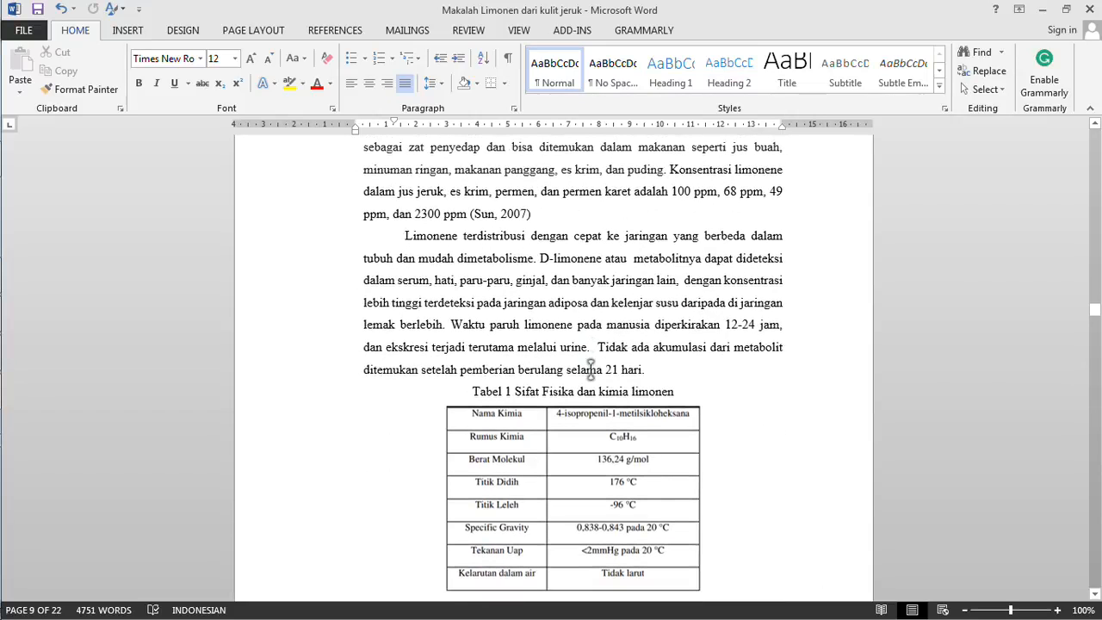
Insert a space before the full stop after "lemak berlebih" in the second paragraph of section 2.2.1.
{"action": "left_click", "coordinate": [443, 324]}
{"action": "type", "text": "."}
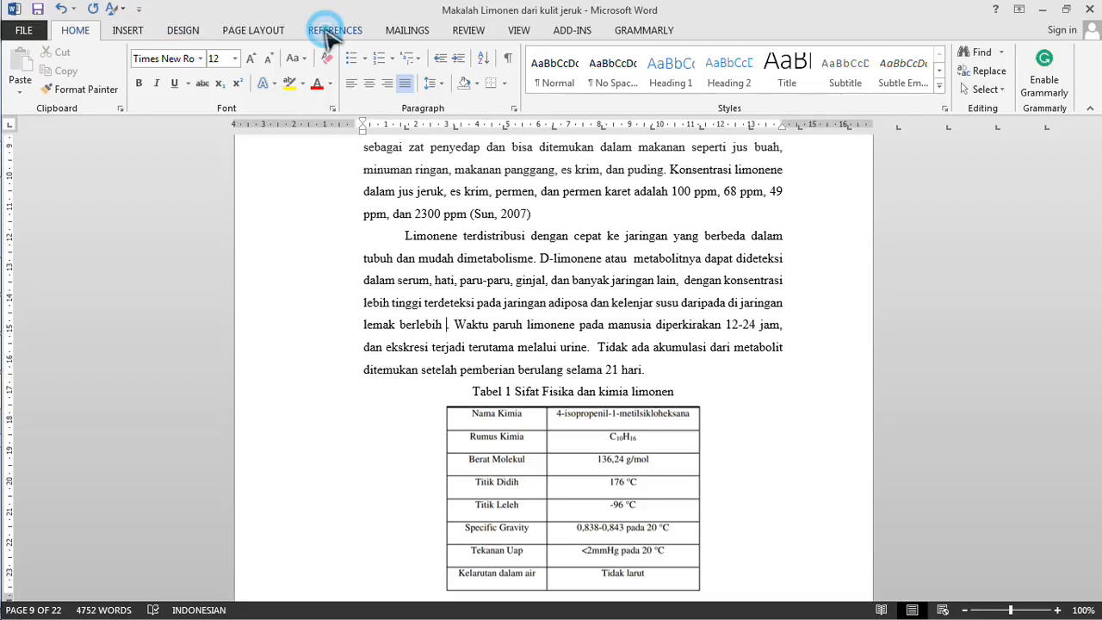
Start creating a new citation source after "lemak berlebih" with Journal Article as the type of source.
{"action": "left_click", "coordinate": [332, 35]}
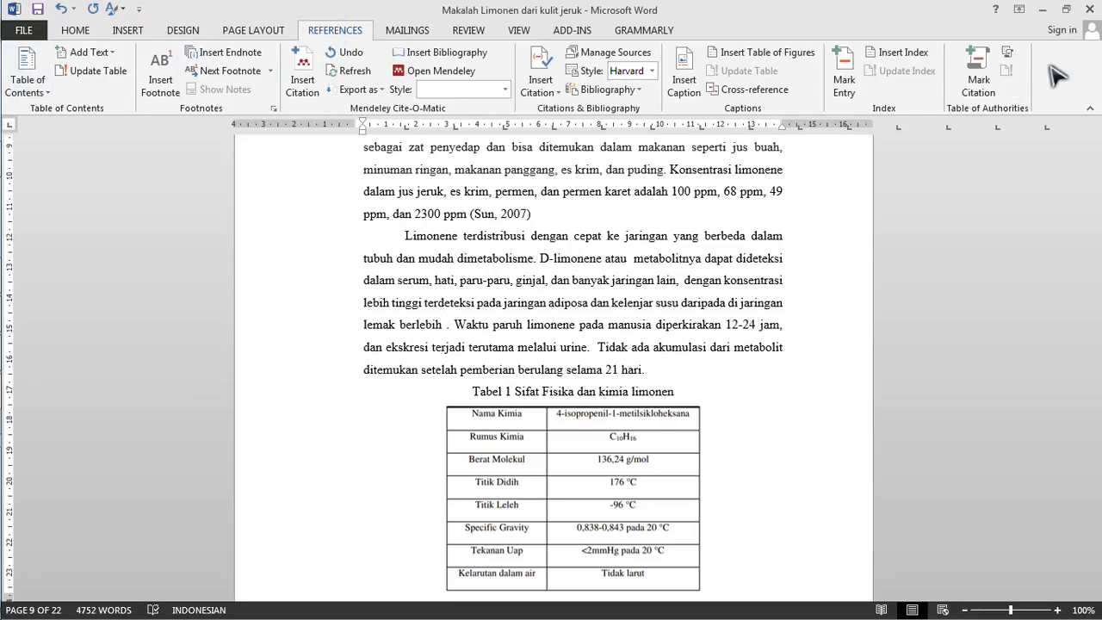
{"action": "left_click", "coordinate": [545, 91]}
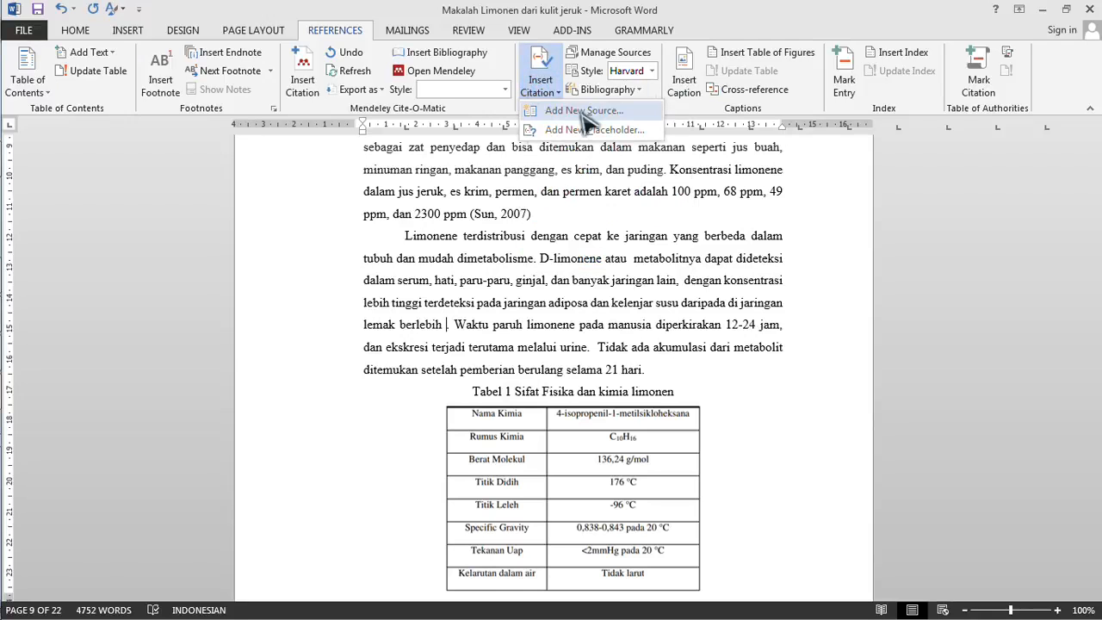
{"action": "left_click", "coordinate": [583, 111]}
{"action": "left_click_drag", "start_coordinate": [773, 338], "coordinate": [697, 215]}
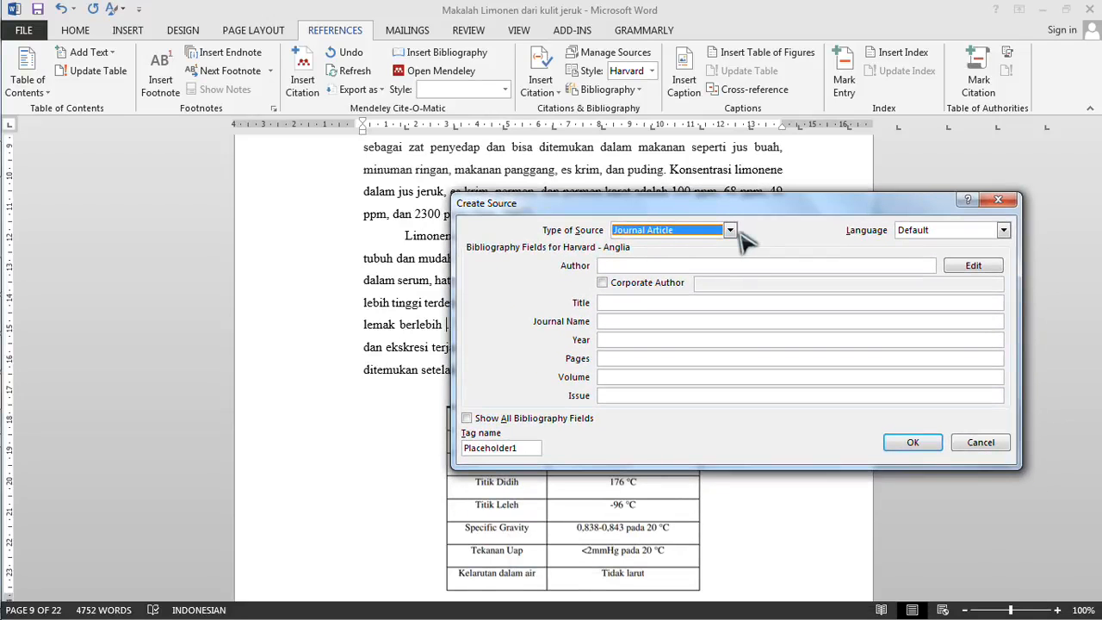
{"action": "left_click", "coordinate": [729, 230]}
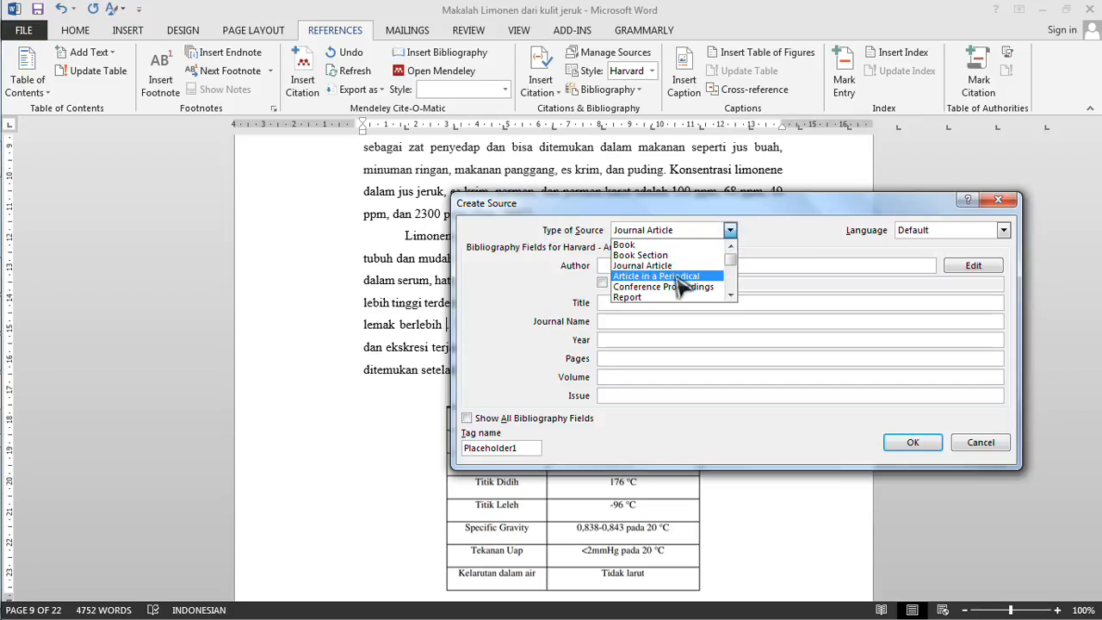
{"action": "mouse_move", "coordinate": [731, 257]}
{"action": "left_mouse_down"}
{"action": "mouse_move", "coordinate": [730, 285]}
{"action": "mouse_move", "coordinate": [730, 250]}
{"action": "left_mouse_up"}
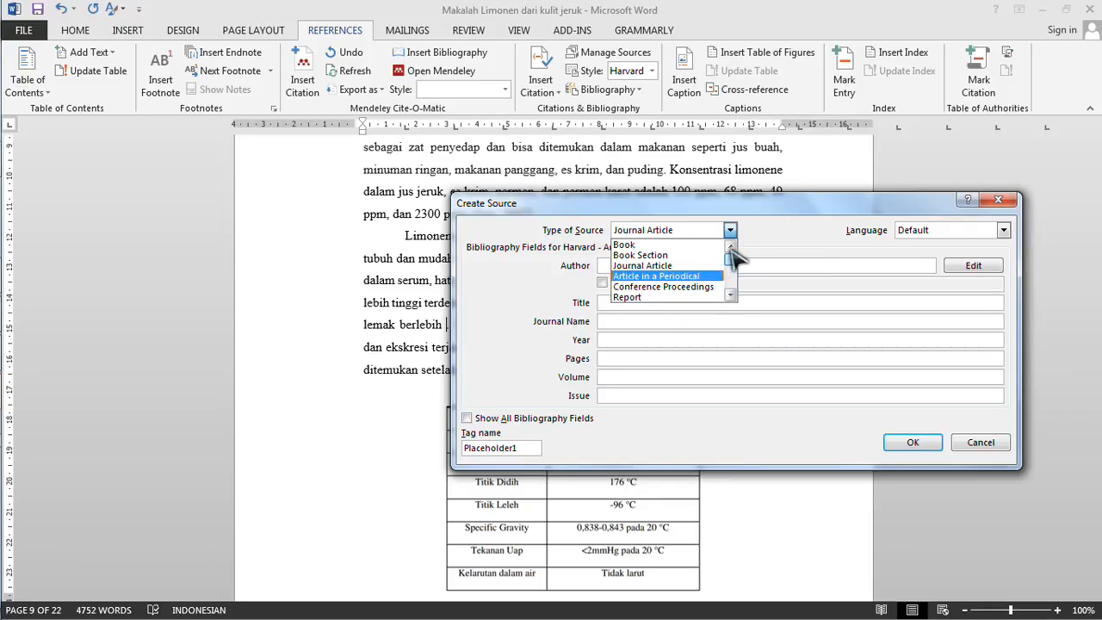
{"action": "left_click", "coordinate": [654, 266]}
{"action": "left_click_drag", "start_coordinate": [788, 208], "coordinate": [841, 209]}
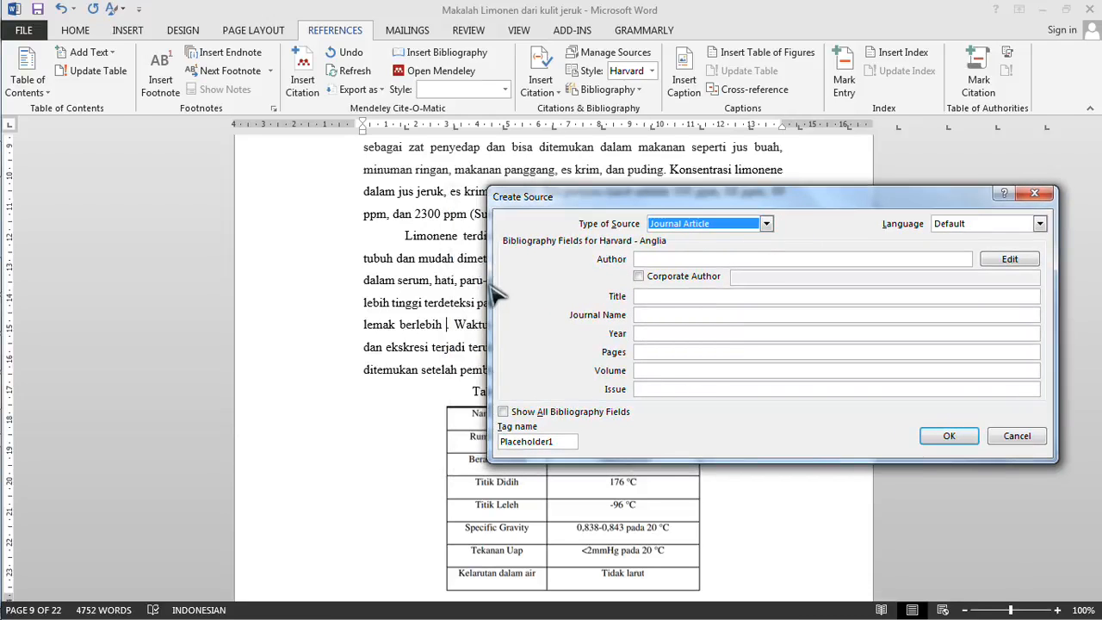
Switch to the Green Procedure PDF in Nitro Pro, dock it on one half of the screen, and close its bookmarks pane.
{"action": "key", "text": "super+Tab"}
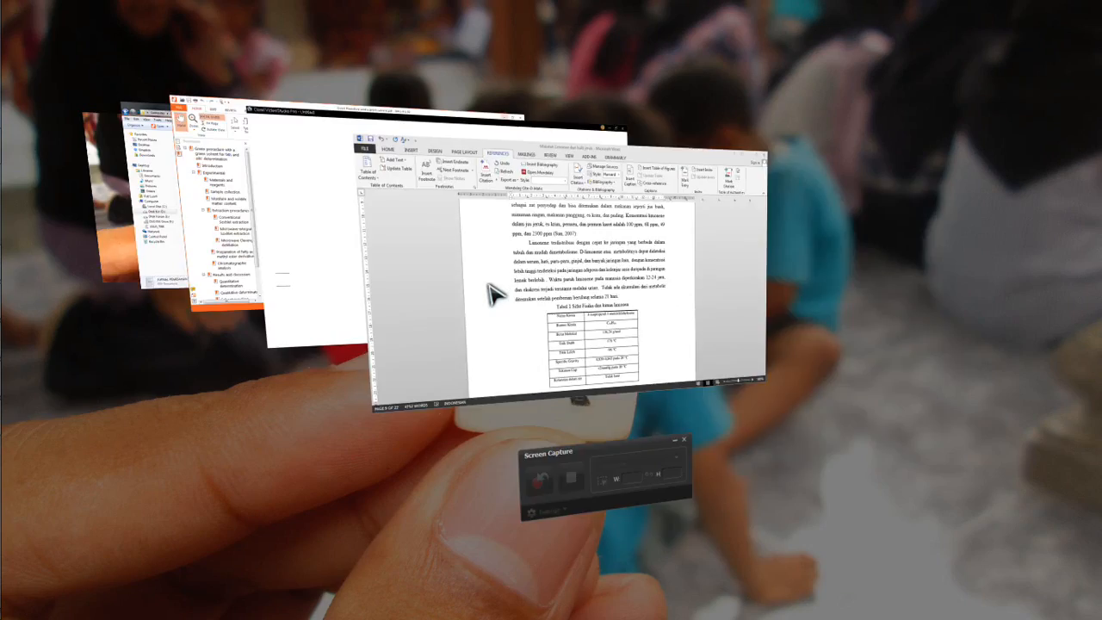
{"action": "key", "text": "super+Tab"}
{"action": "key", "text": "super+Tab"}
{"action": "key", "text": "super+Tab"}
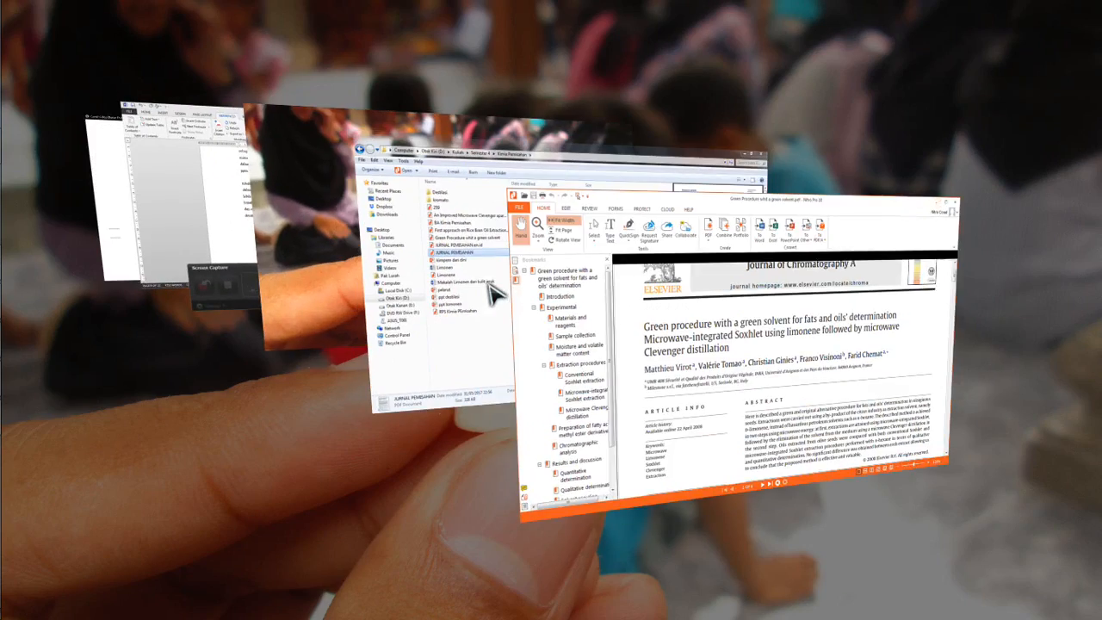
{"action": "key", "text": "super+Tab"}
{"action": "key", "text": "super+Left"}
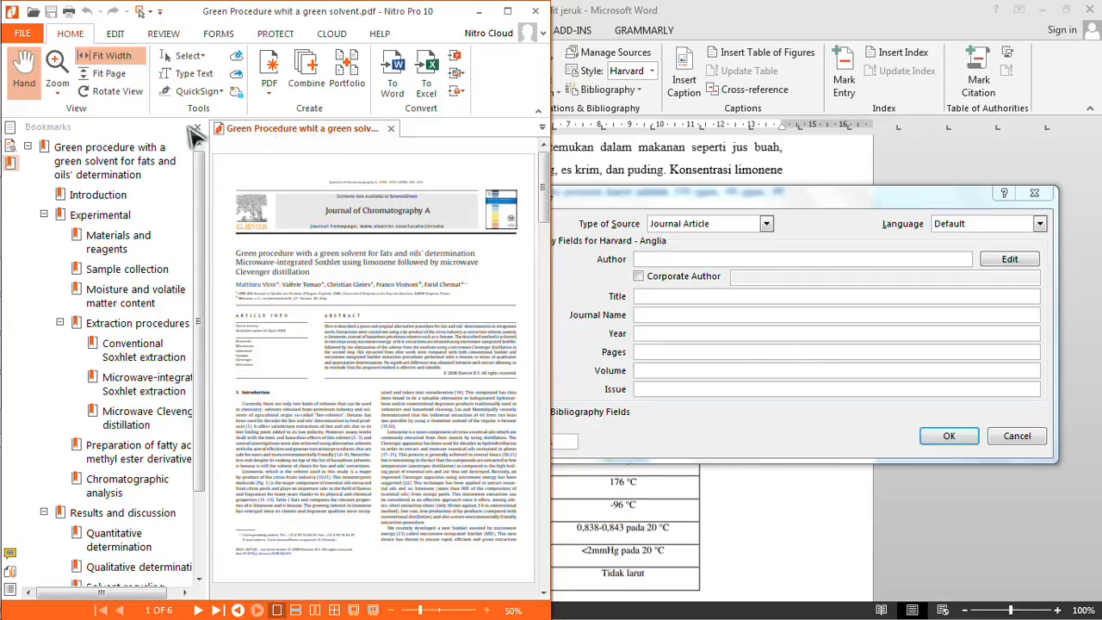
{"action": "left_click", "coordinate": [196, 128]}
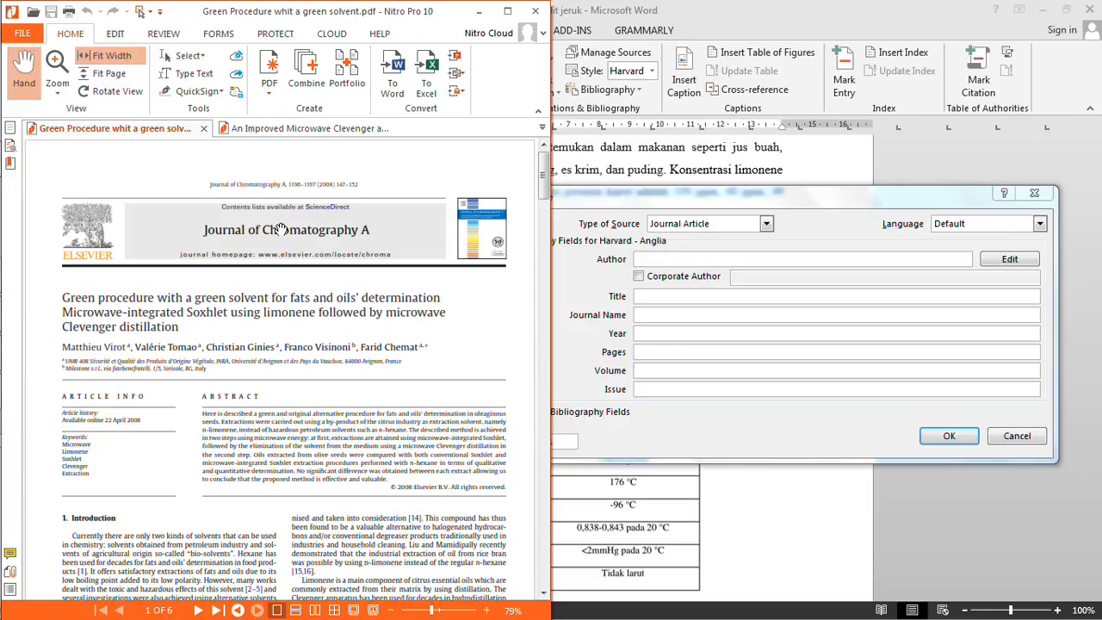
Return to Word and cancel the new source.
{"action": "left_click", "coordinate": [835, 163]}
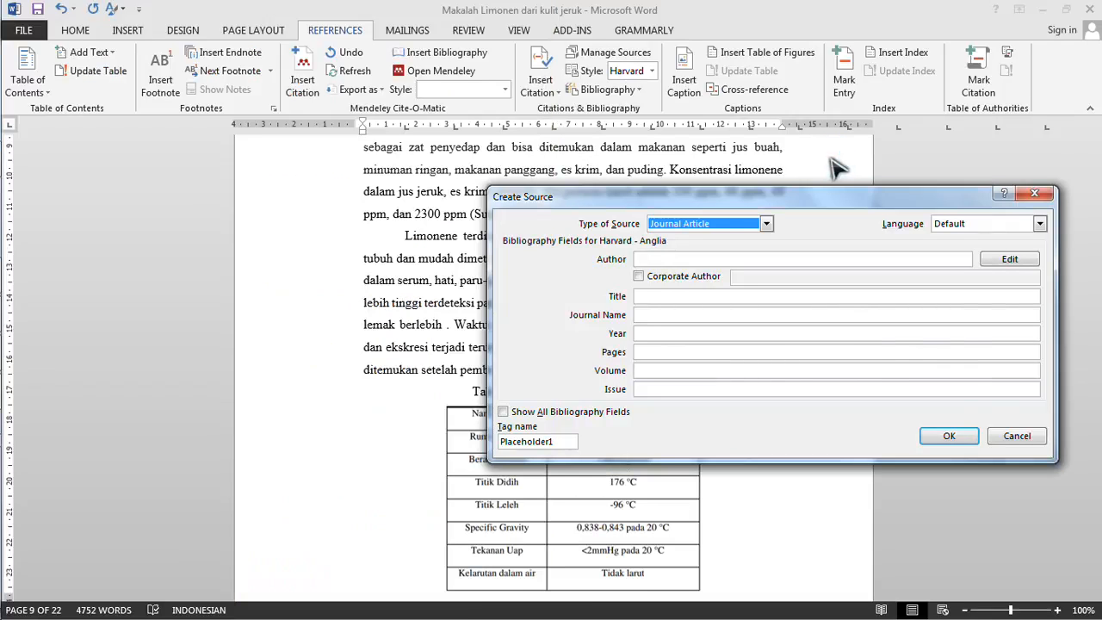
{"action": "left_click", "coordinate": [1016, 435]}
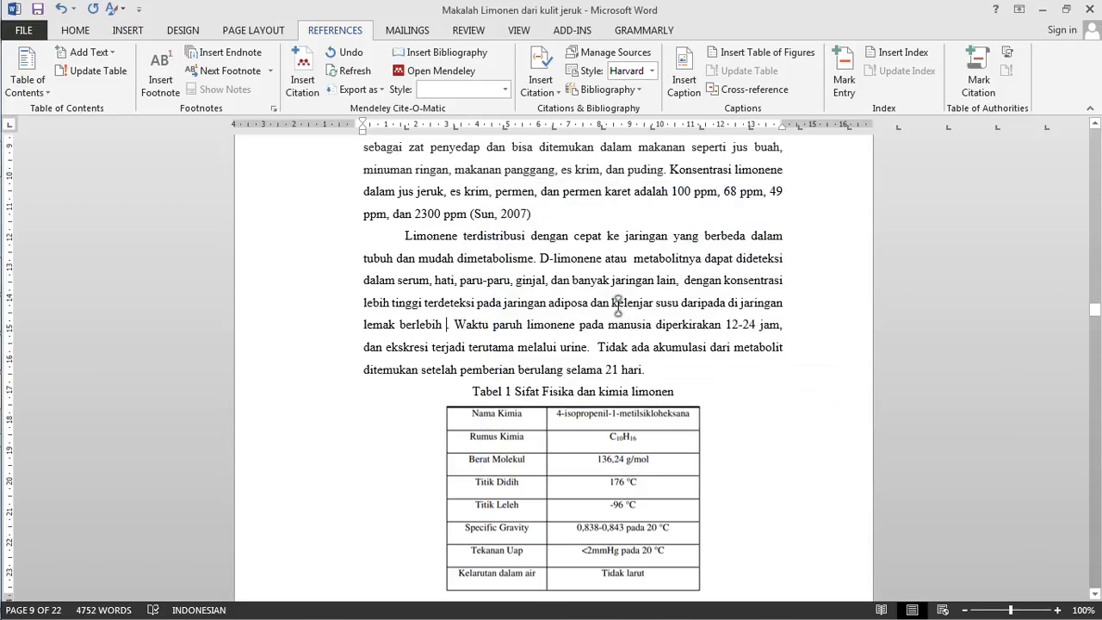
Dock the Word window beside the PDF and start a new citation source after "lemak berlebih" in the second paragraph.
{"action": "key", "text": "super+Right"}
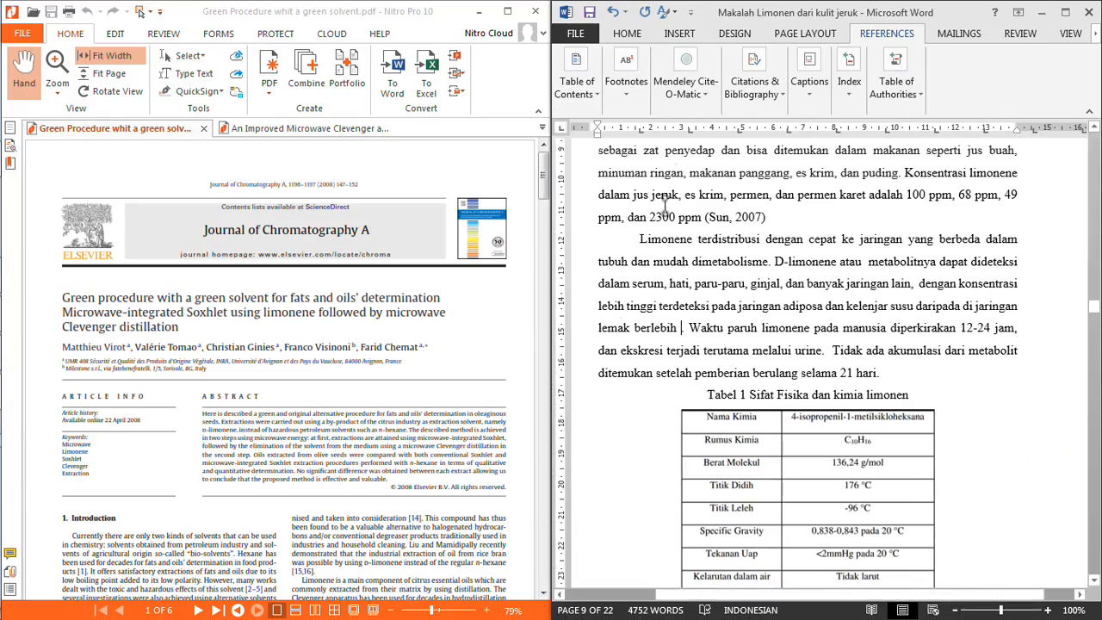
{"action": "left_click", "coordinate": [809, 90]}
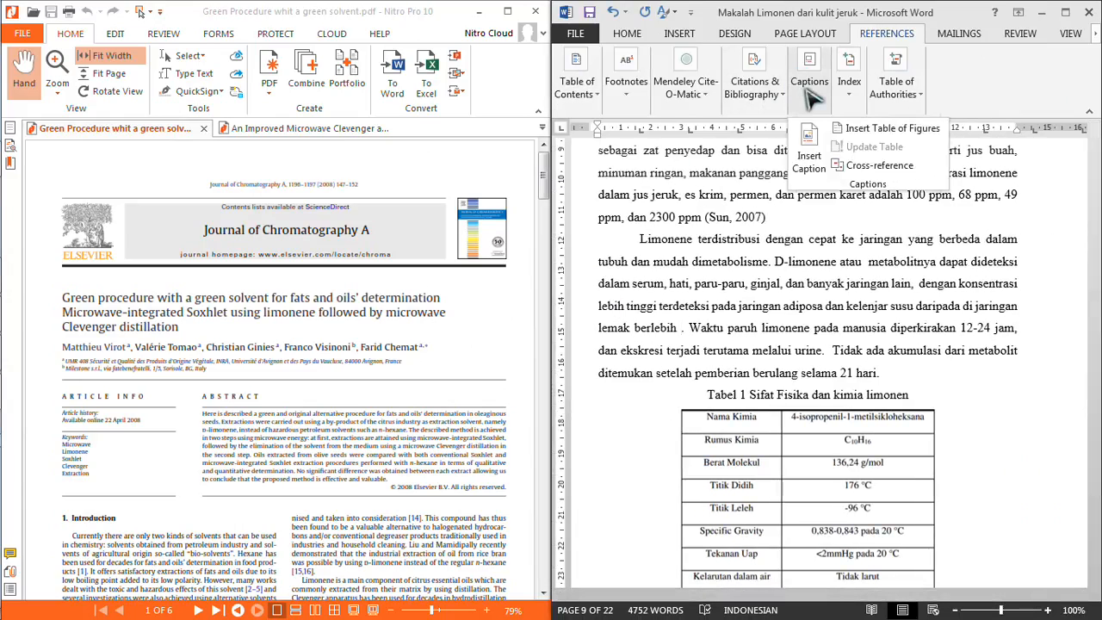
{"action": "left_click", "coordinate": [770, 94]}
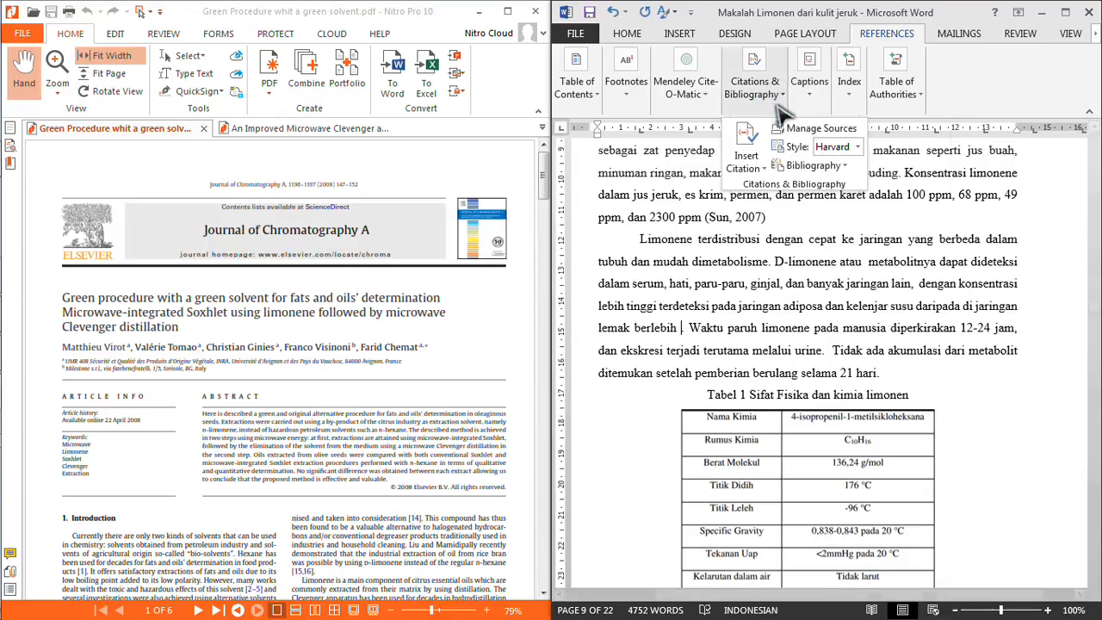
{"action": "left_click", "coordinate": [749, 169]}
{"action": "left_click", "coordinate": [771, 186]}
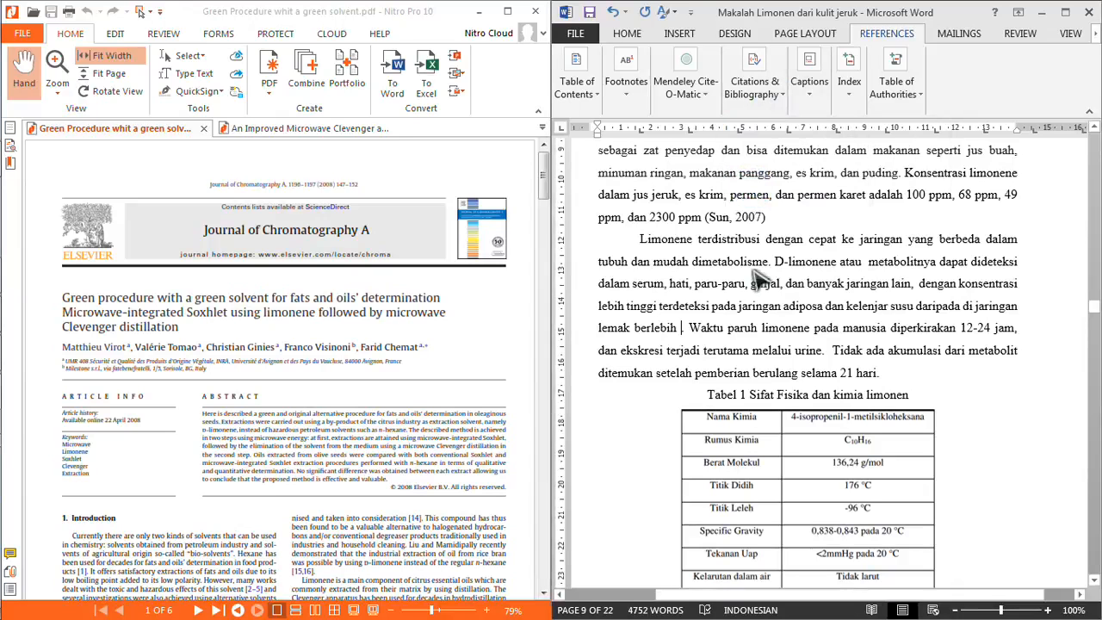
Enter the full names of all the article's authors, separated by semicolons, as the author of the journal article source.
{"action": "left_click", "coordinate": [662, 259]}
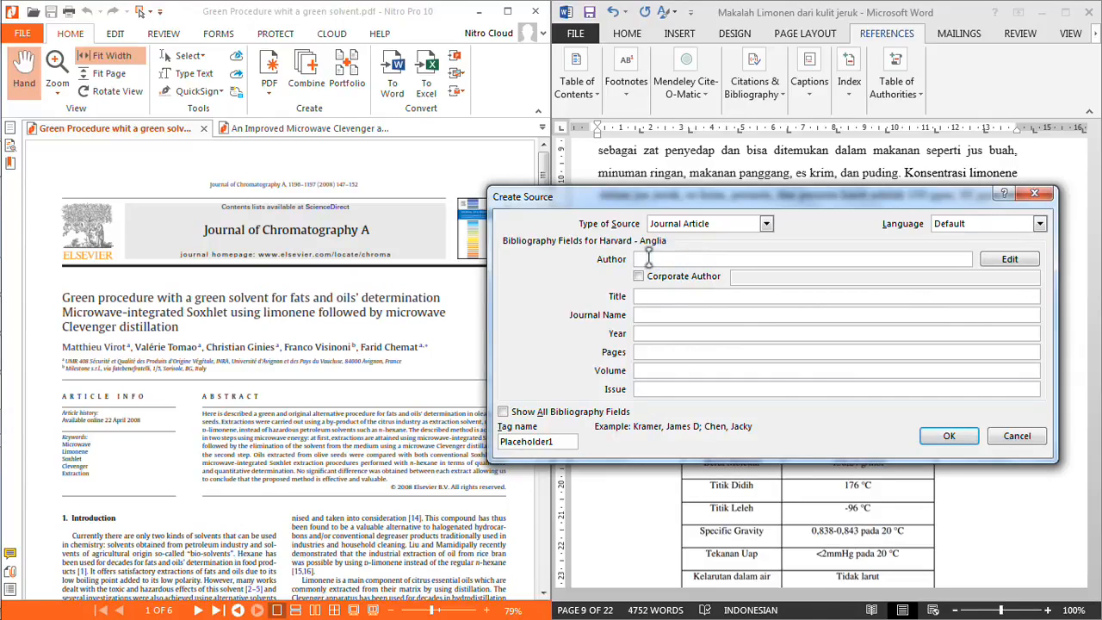
{"action": "type", "text": "M"}
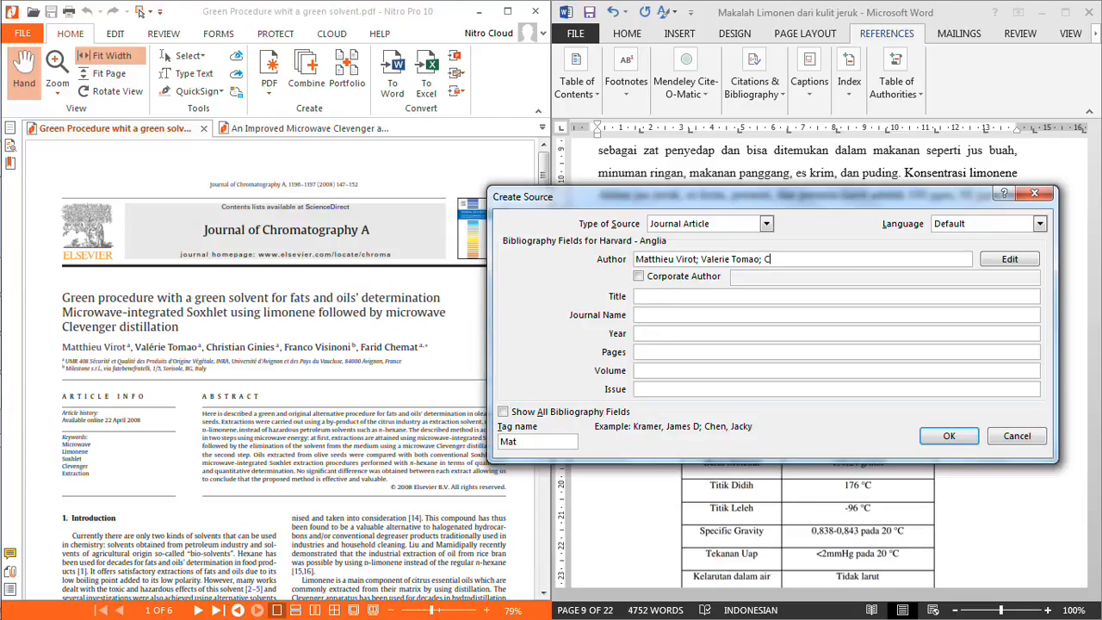
{"action": "type", "text": "hr"}
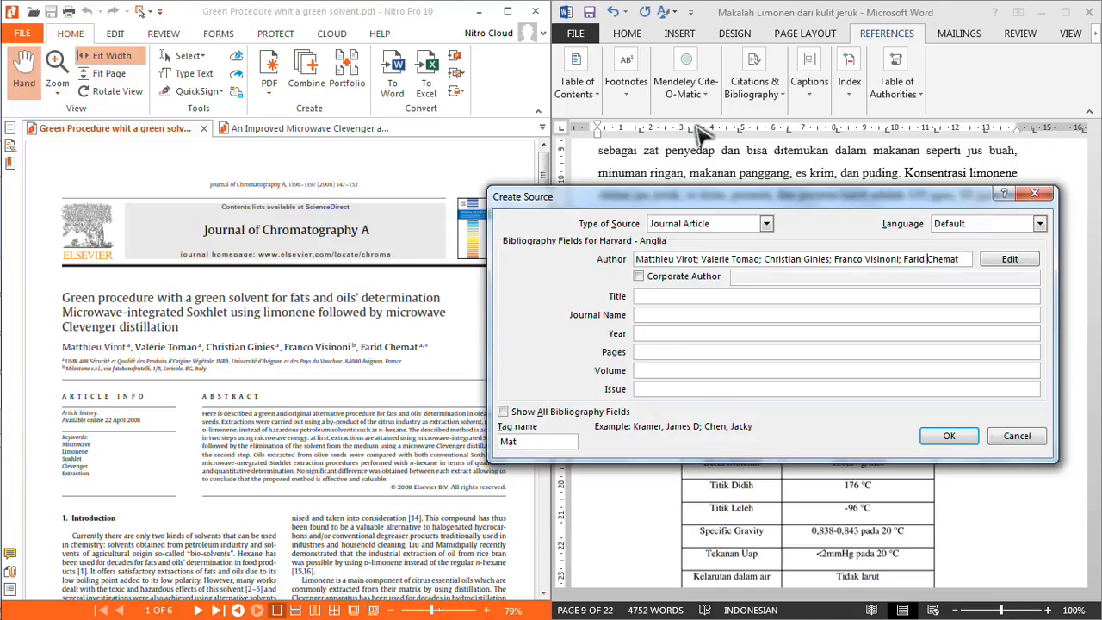
Copy the article's title from the PDF's first page and paste it as the title of the new source.
{"action": "left_click", "coordinate": [659, 296]}
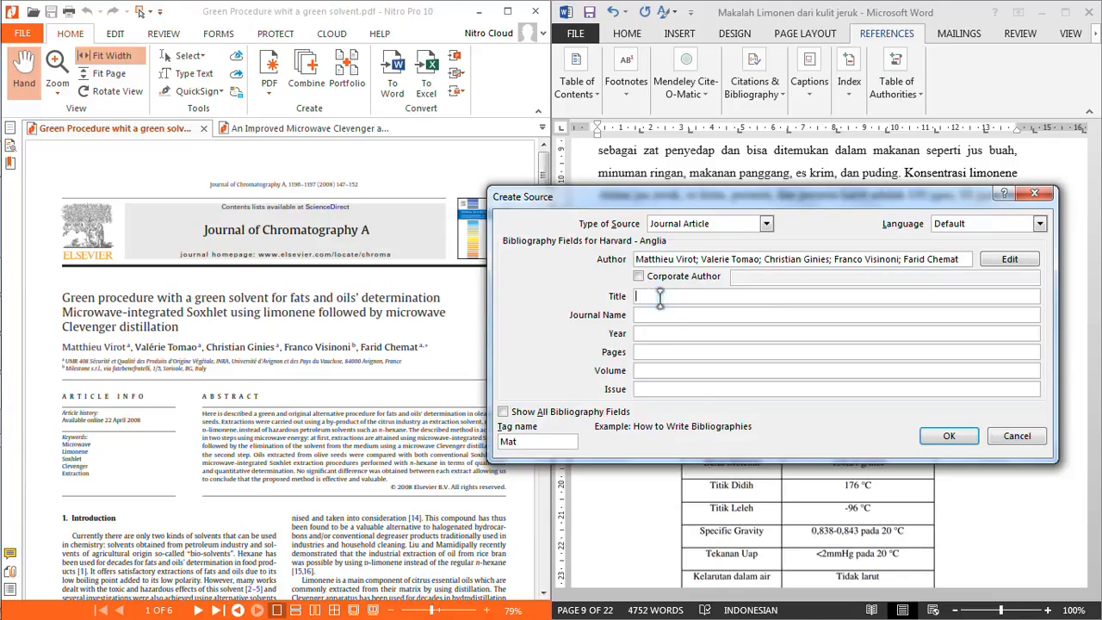
{"action": "left_click", "coordinate": [79, 305]}
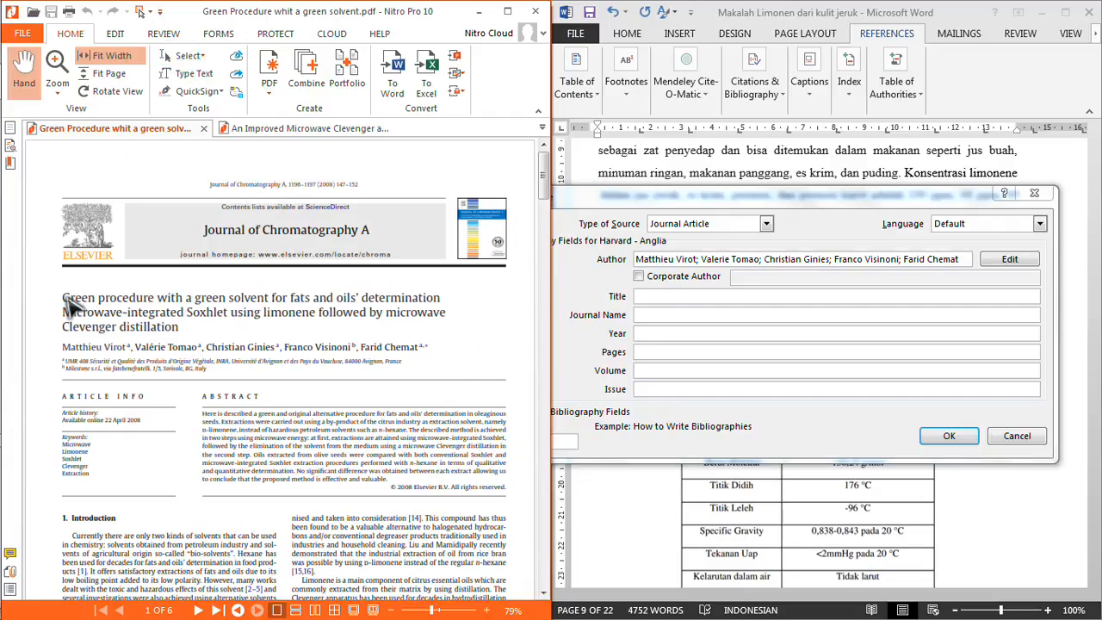
{"action": "left_click_drag", "start_coordinate": [62, 297], "coordinate": [181, 329]}
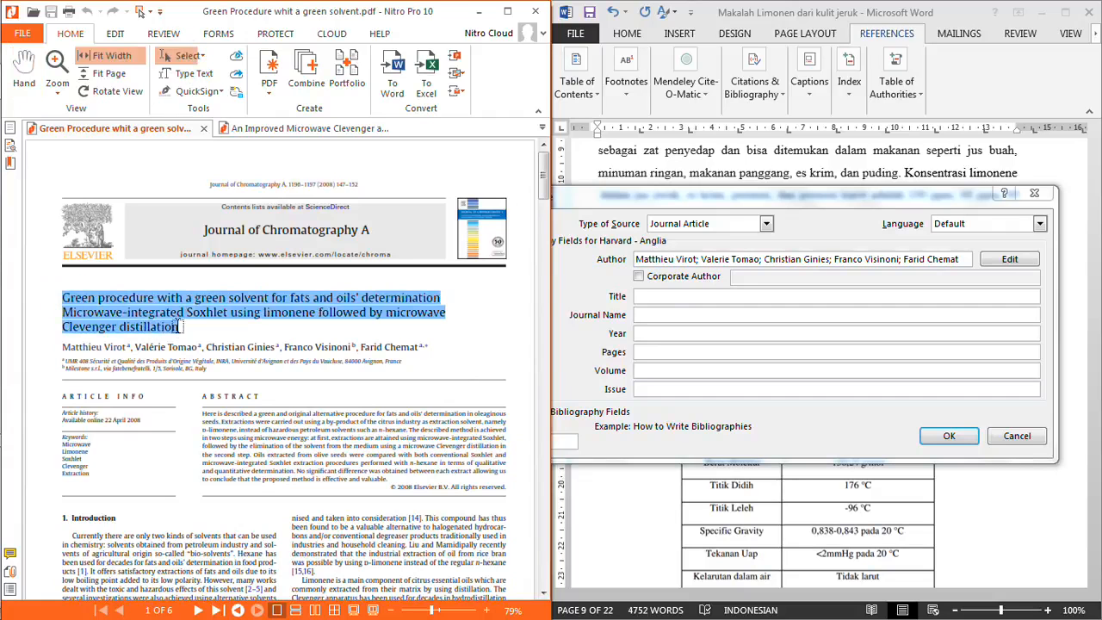
{"action": "right_click", "coordinate": [137, 301]}
{"action": "left_click", "coordinate": [173, 311]}
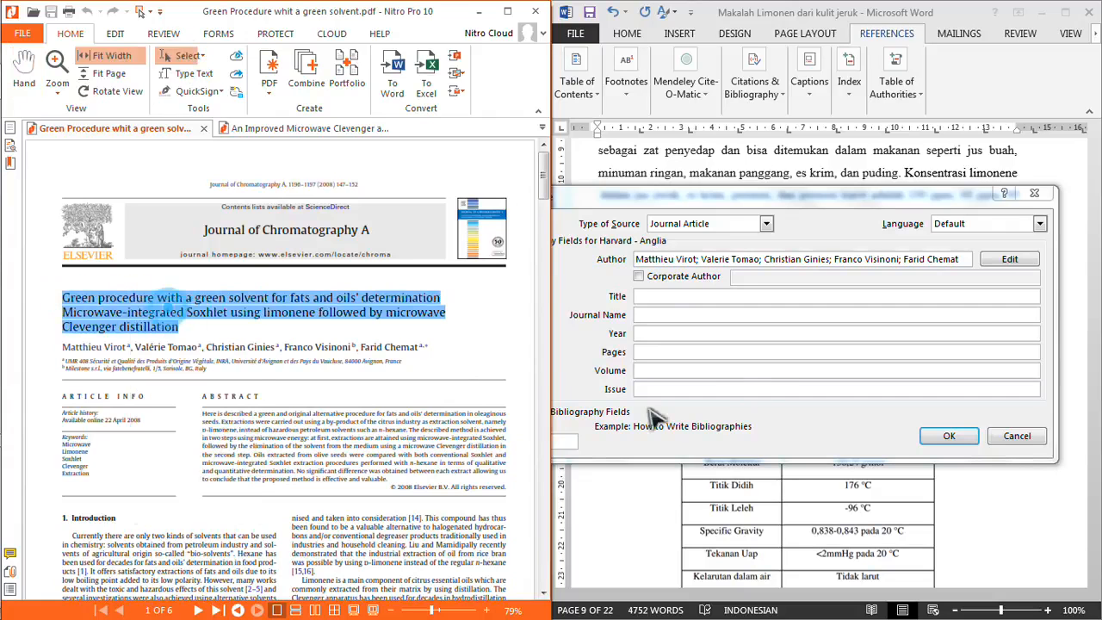
{"action": "left_click", "coordinate": [685, 297]}
{"action": "right_click", "coordinate": [686, 301]}
{"action": "left_click", "coordinate": [711, 355]}
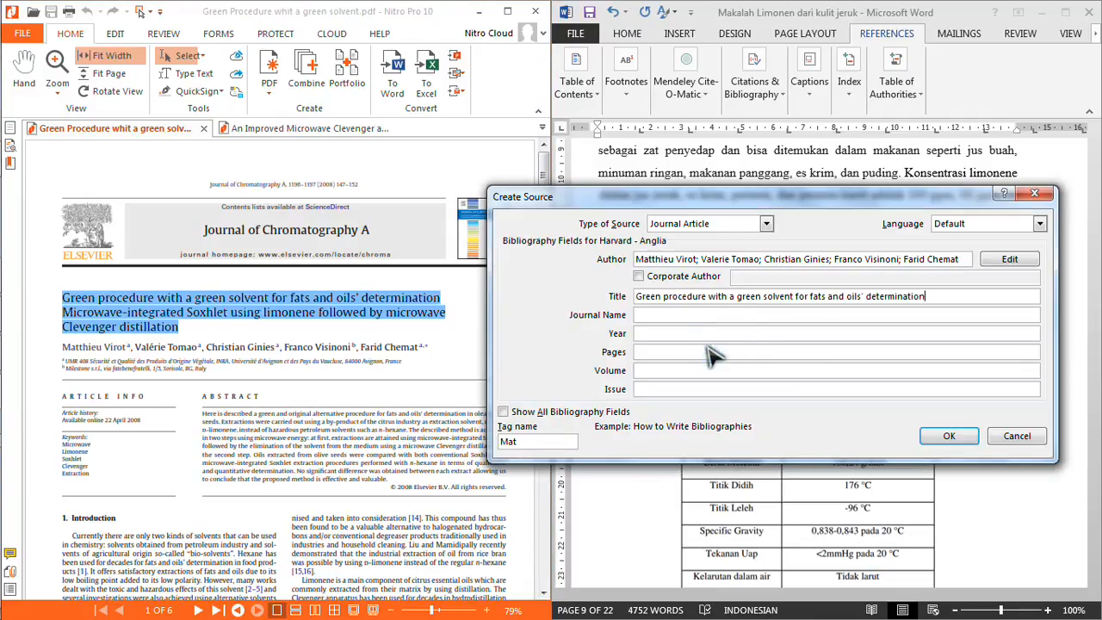
Copy the title's second line, "Microwave-integrated Soxhlet using limonene followed by microwave", from the PDF and append it to the source's title.
{"action": "left_click", "coordinate": [188, 334]}
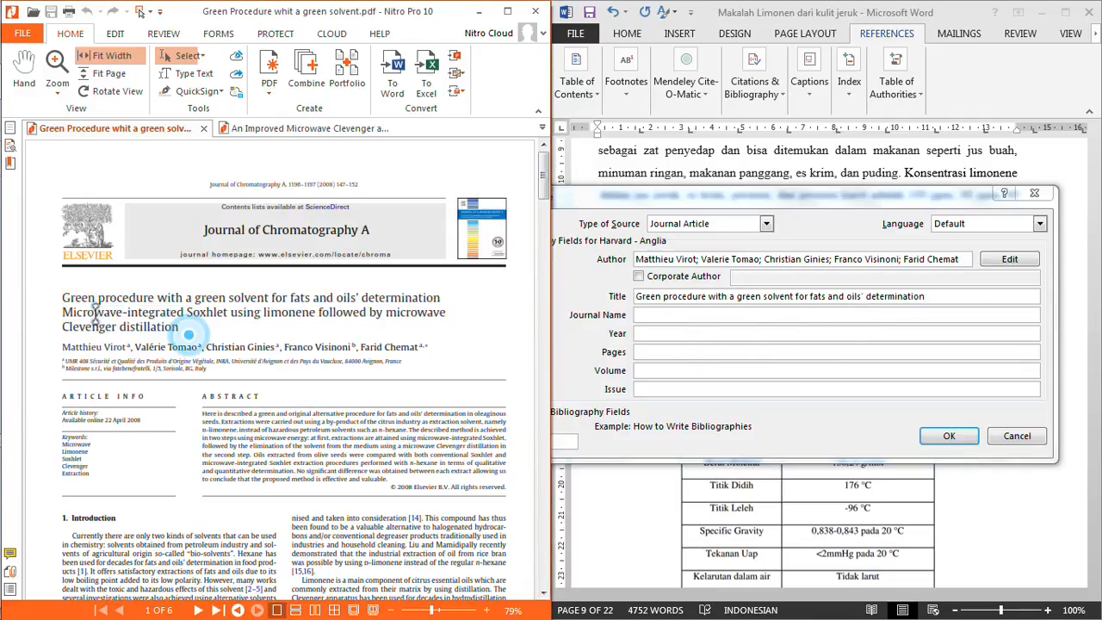
{"action": "left_click_drag", "start_coordinate": [61, 312], "coordinate": [446, 315]}
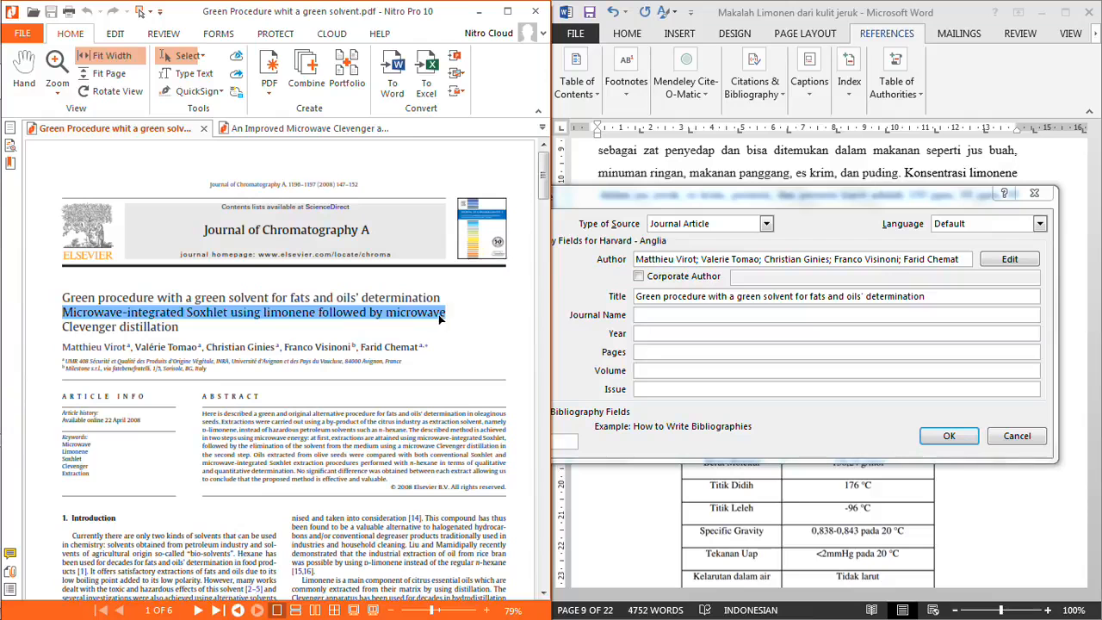
{"action": "right_click", "coordinate": [441, 319]}
{"action": "left_click", "coordinate": [456, 323]}
{"action": "left_click", "coordinate": [942, 296]}
{"action": "right_click", "coordinate": [944, 296]}
{"action": "left_click", "coordinate": [947, 347]}
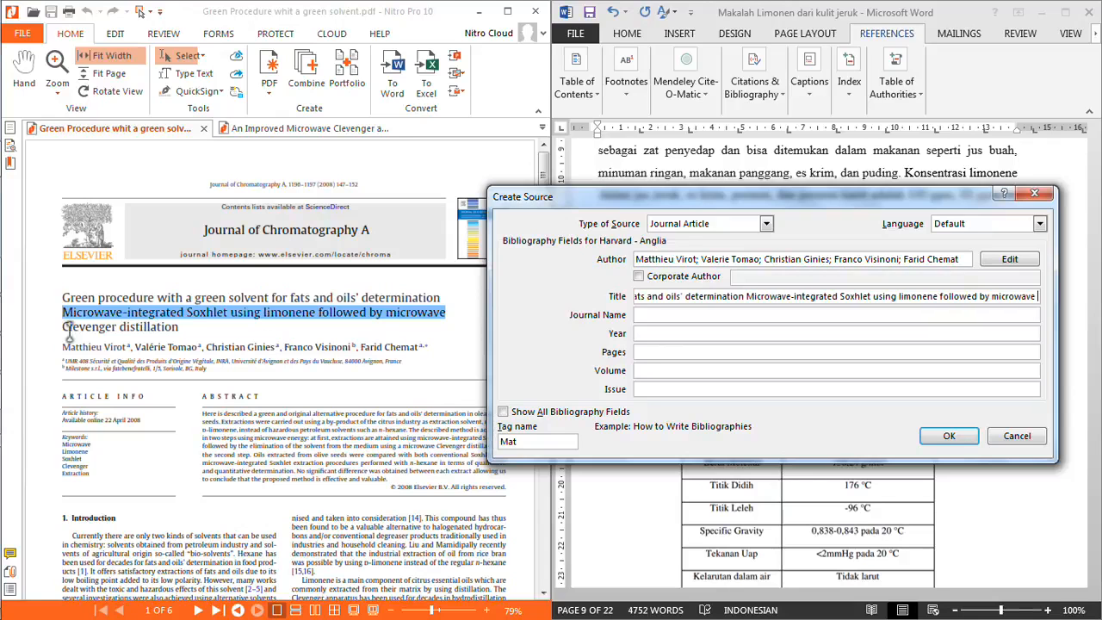
Copy the title's last line, "Clevenger distillation", from the PDF and append it to the source's title.
{"action": "left_click_drag", "start_coordinate": [64, 325], "coordinate": [171, 333]}
{"action": "left_click_drag", "start_coordinate": [60, 332], "coordinate": [178, 327]}
{"action": "right_click", "coordinate": [178, 329]}
{"action": "left_click", "coordinate": [198, 349]}
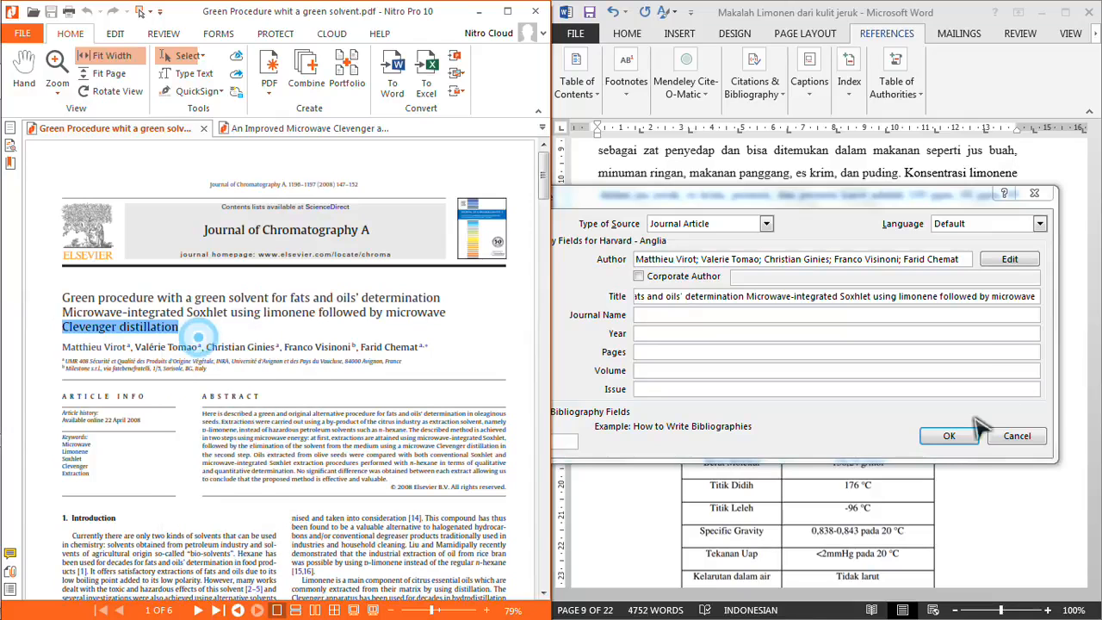
{"action": "left_click", "coordinate": [1037, 297]}
{"action": "key", "text": "ctrl+v"}
Fill in the source's journal name as Journal of Chromatography A, the year as 2008 and the pages as 147-152.
{"action": "left_click", "coordinate": [706, 314]}
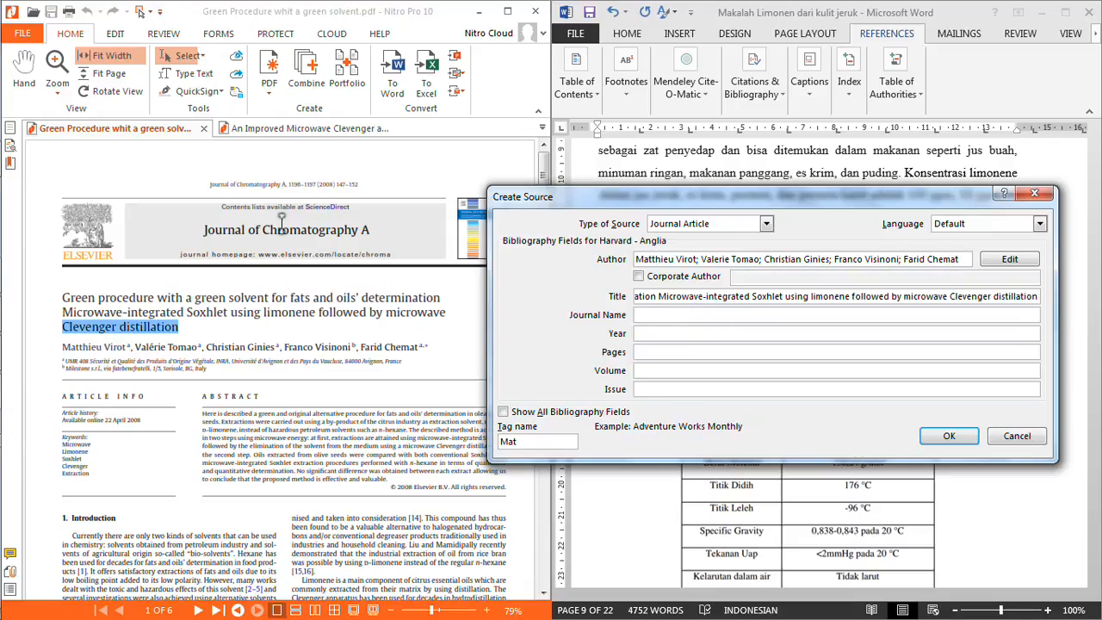
{"action": "type", "text": "Journal of Chromatography A"}
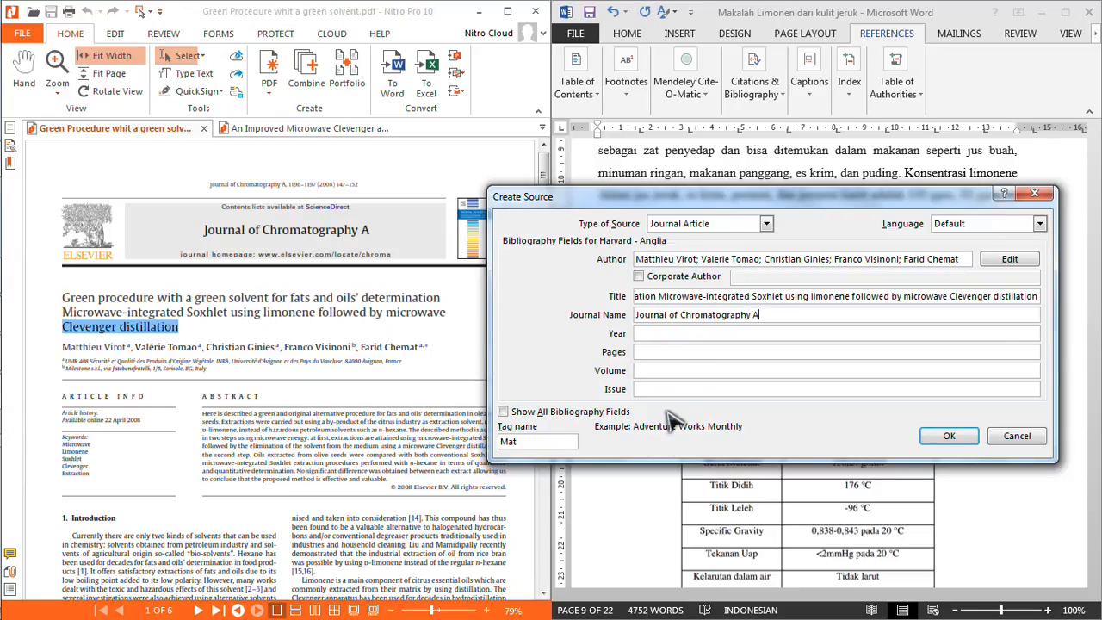
{"action": "left_click", "coordinate": [666, 335]}
{"action": "type", "text": "200"}
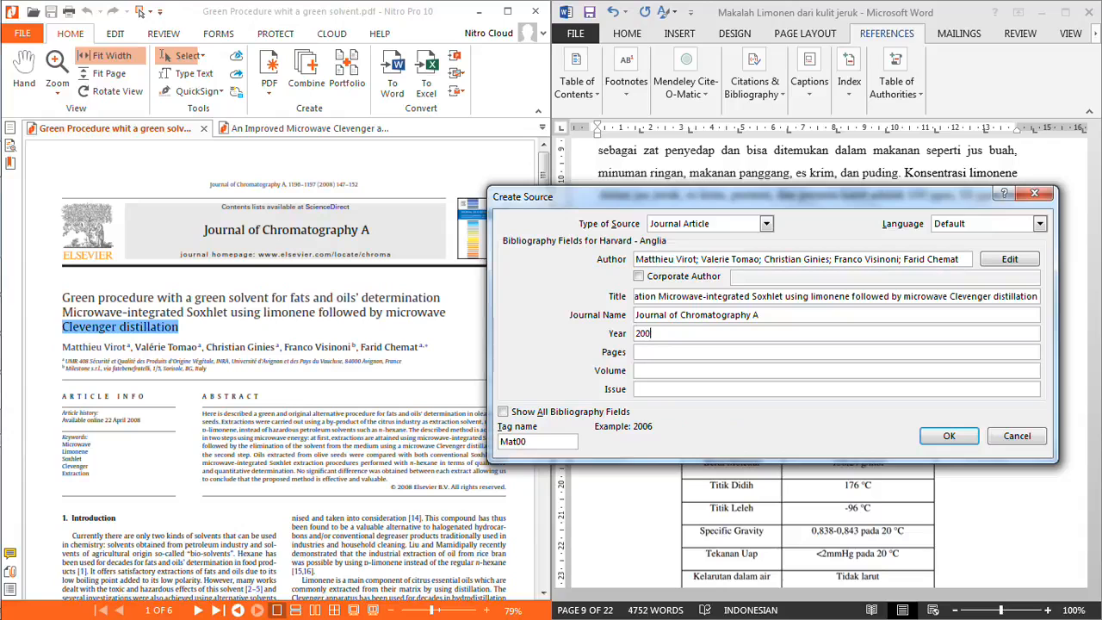
{"action": "type", "text": "8"}
{"action": "left_click", "coordinate": [756, 353]}
{"action": "type", "text": "147-152"}
Look through the PDF's pages and running headers for the article's volume and issue numbers.
{"action": "left_click", "coordinate": [714, 370]}
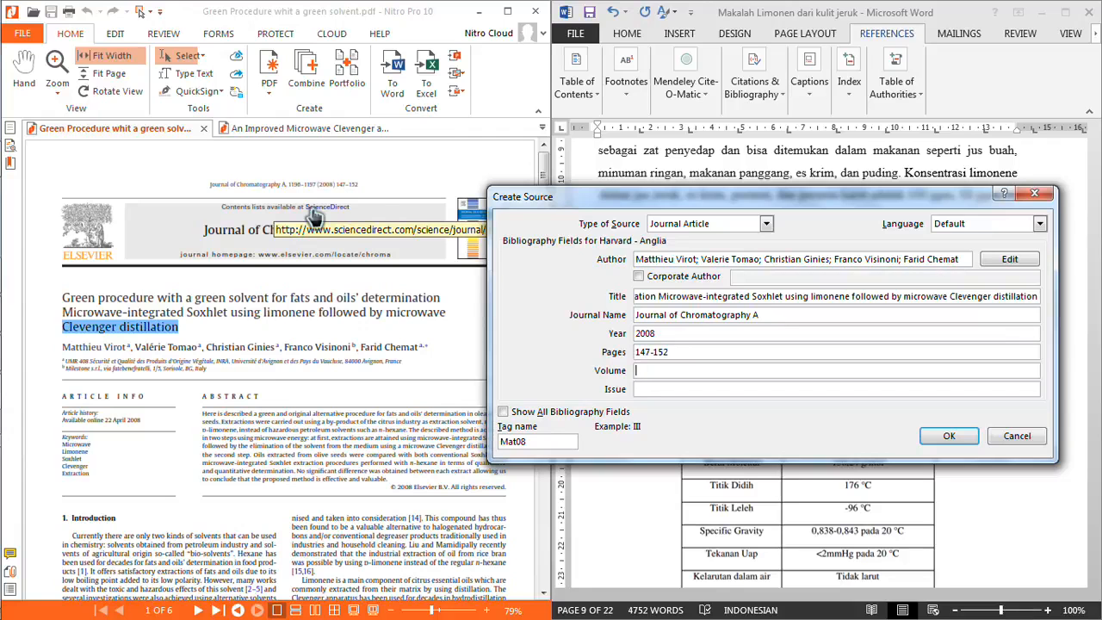
{"action": "scroll", "coordinate": [371, 383], "scroll_direction": "down", "scroll_amount": 15}
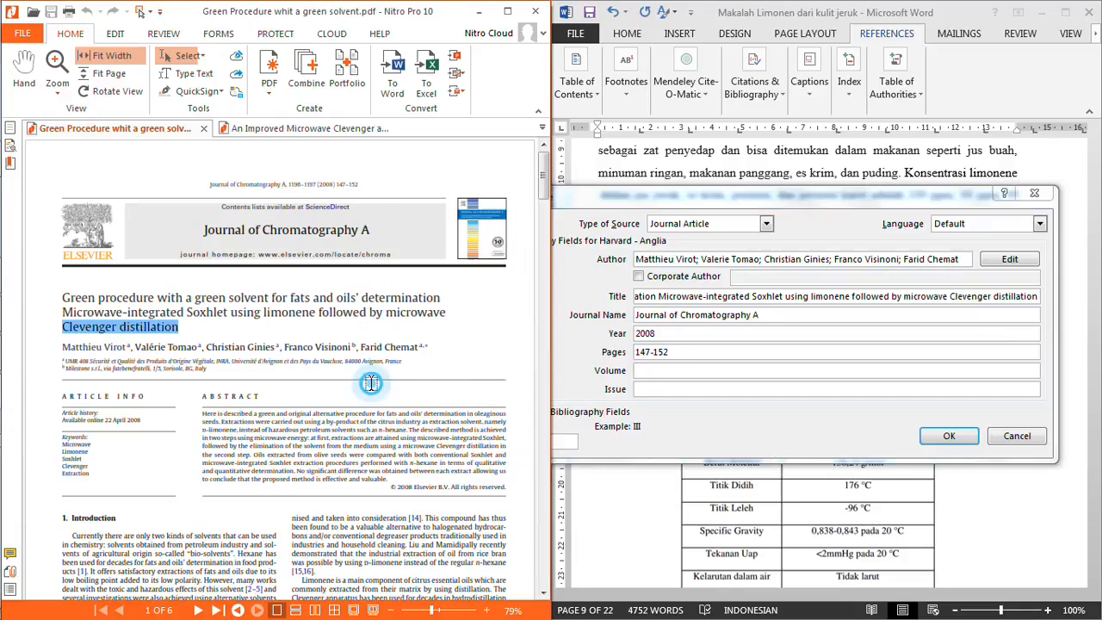
{"action": "scroll", "coordinate": [371, 380], "scroll_direction": "up", "scroll_amount": 1}
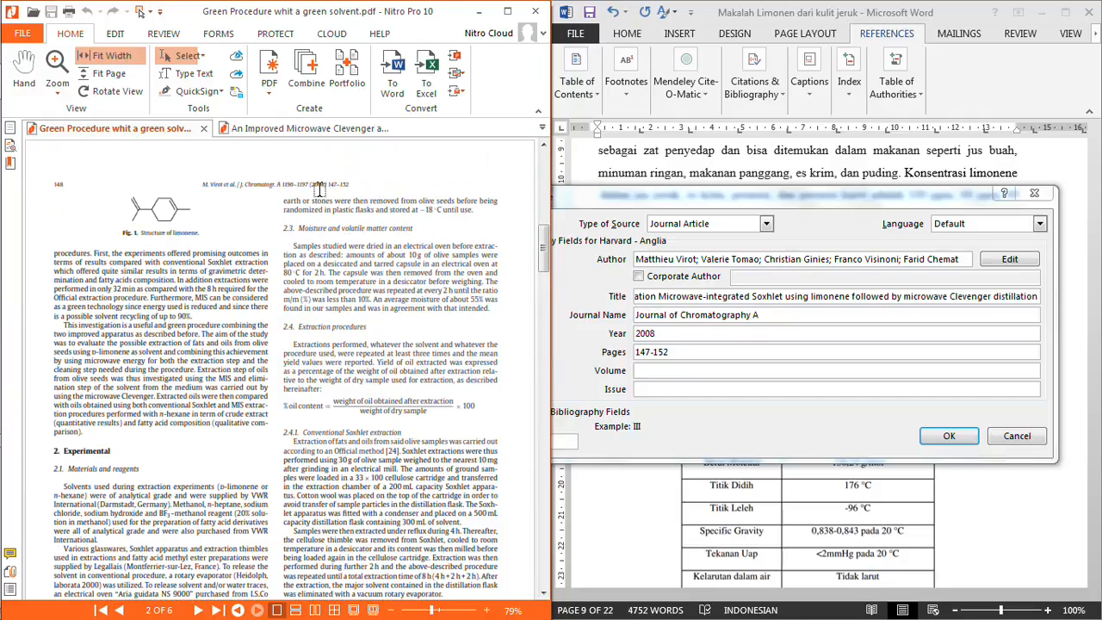
{"action": "scroll", "coordinate": [324, 179], "scroll_direction": "up", "scroll_amount": 8}
{"action": "scroll", "coordinate": [323, 182], "scroll_direction": "down", "scroll_amount": 10}
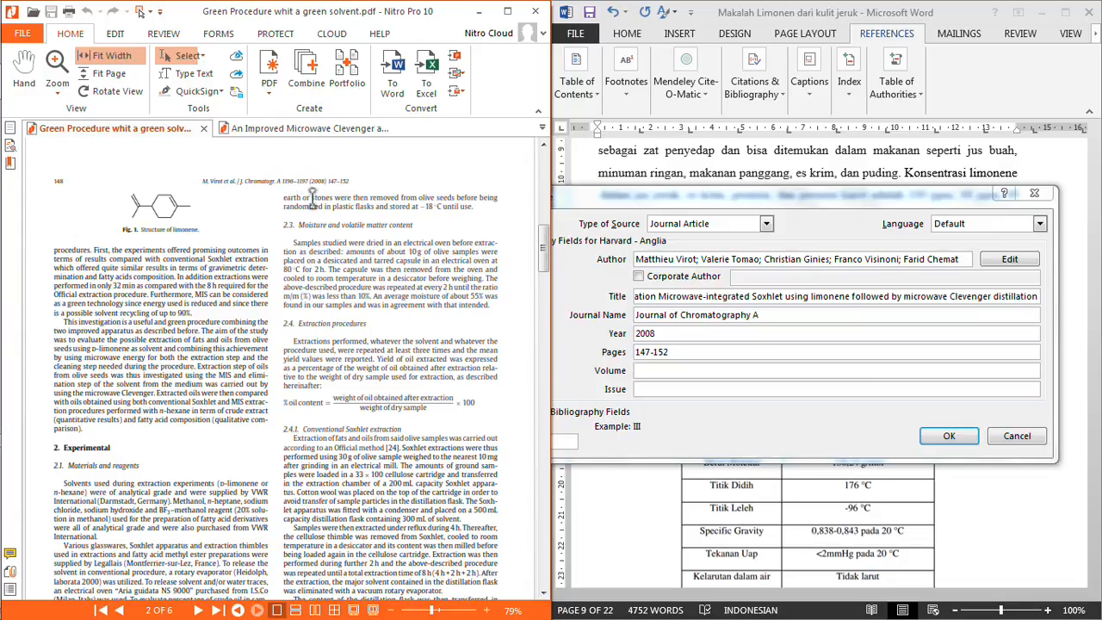
{"action": "scroll", "coordinate": [340, 265], "scroll_direction": "down", "scroll_amount": 12}
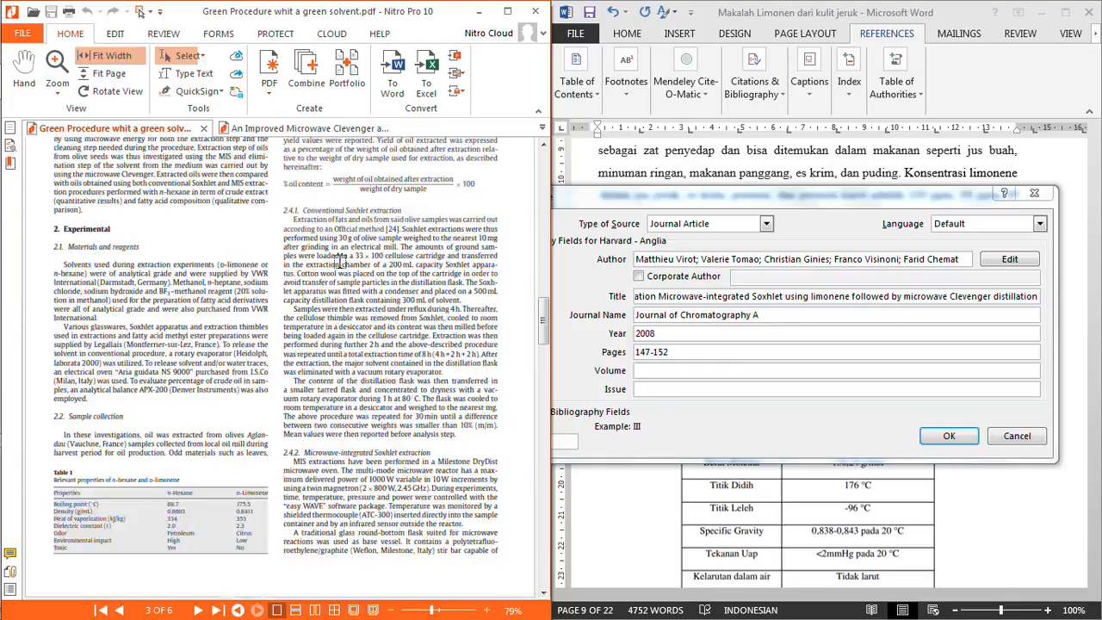
{"action": "scroll", "coordinate": [341, 262], "scroll_direction": "down", "scroll_amount": 10}
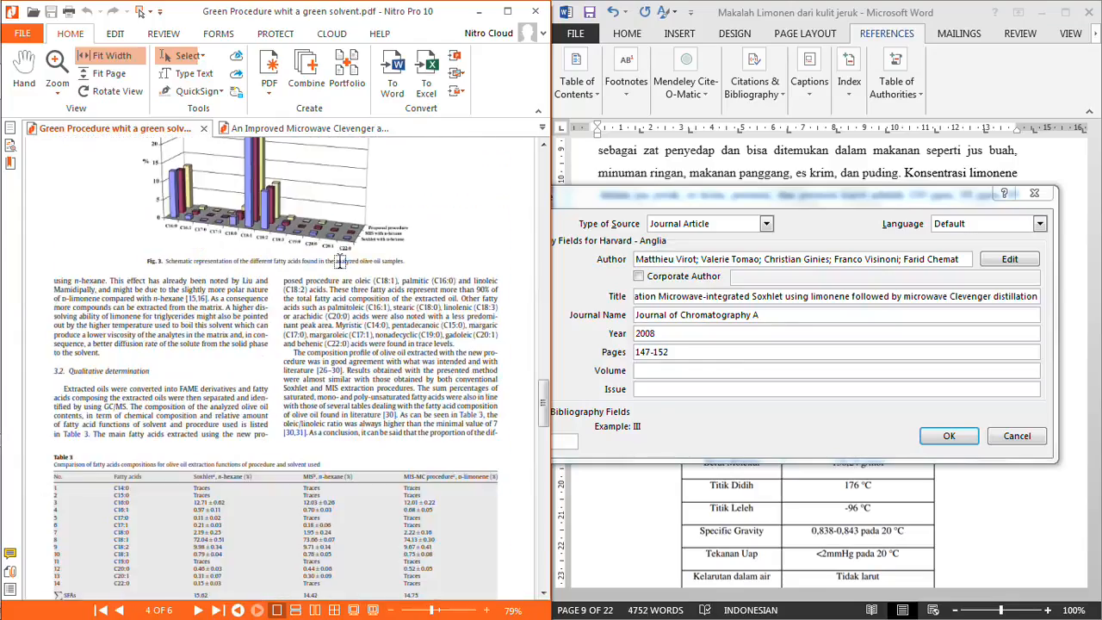
{"action": "scroll", "coordinate": [340, 260], "scroll_direction": "up", "scroll_amount": 20}
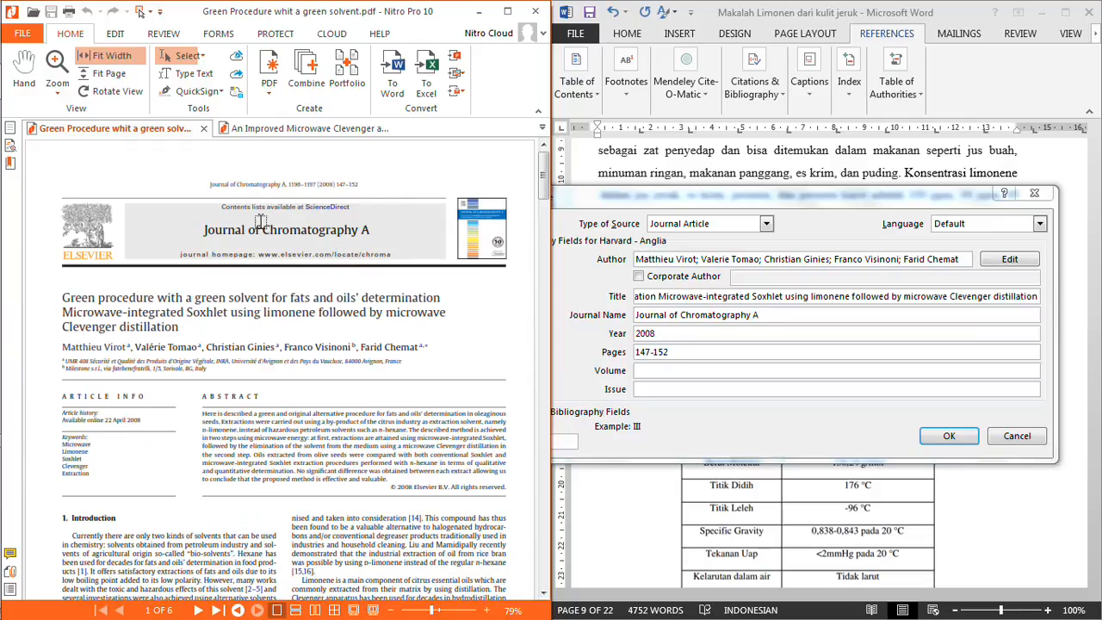
Set the source's volume to 1 and issue to 1, and save it to insert the citation.
{"action": "left_click", "coordinate": [641, 370]}
{"action": "type", "text": "1"}
{"action": "left_click", "coordinate": [645, 388]}
{"action": "type", "text": "1"}
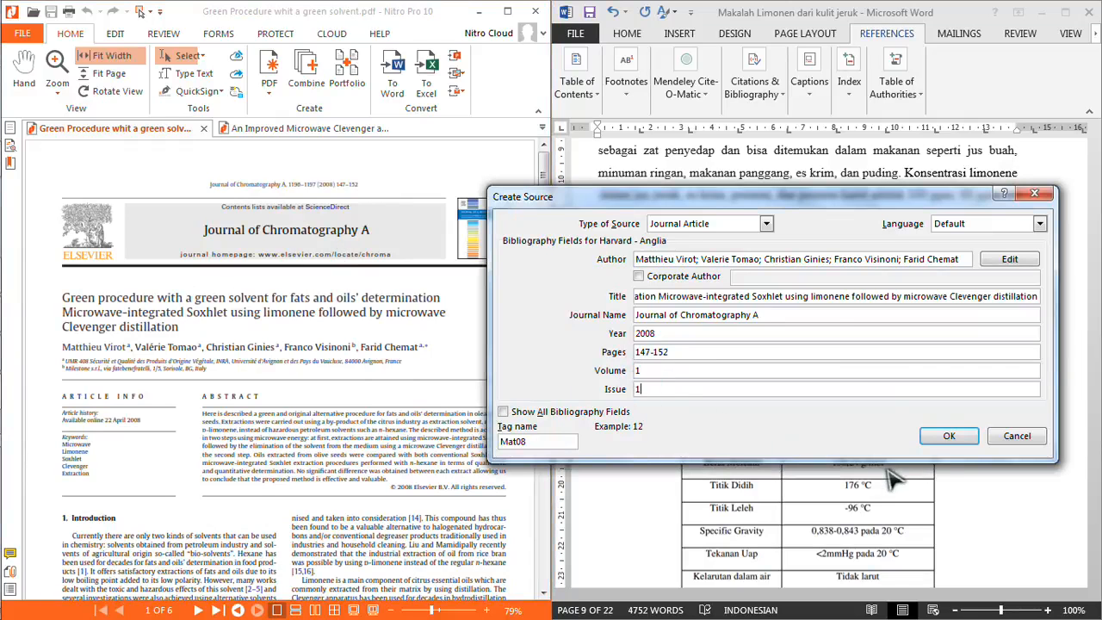
{"action": "left_click", "coordinate": [949, 438]}
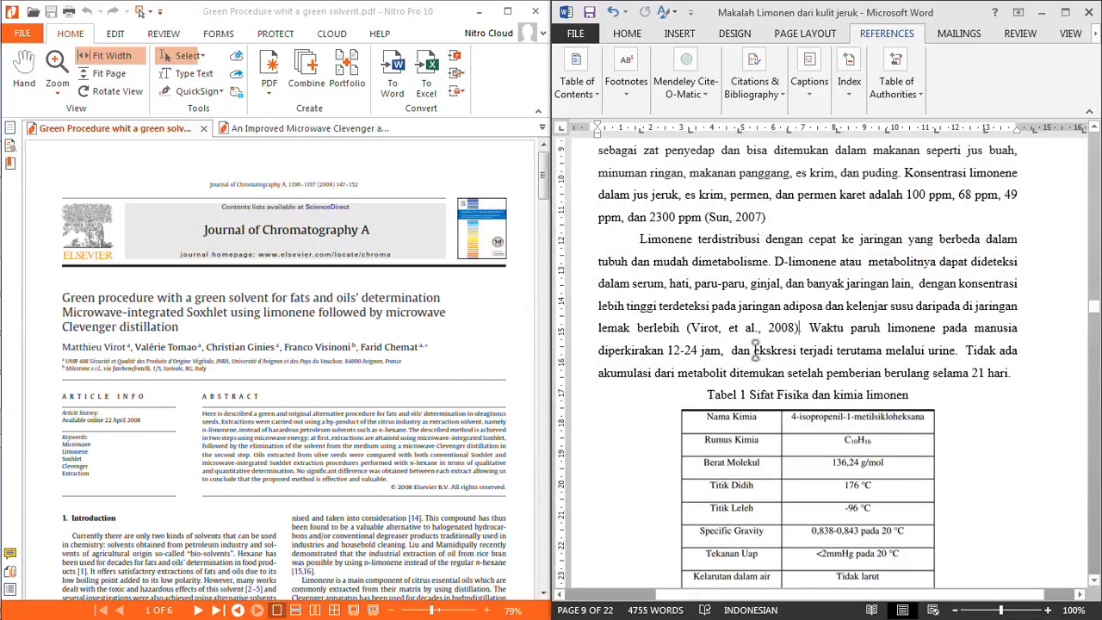
Change the document's citation style to IEEE.
{"action": "left_click", "coordinate": [764, 97]}
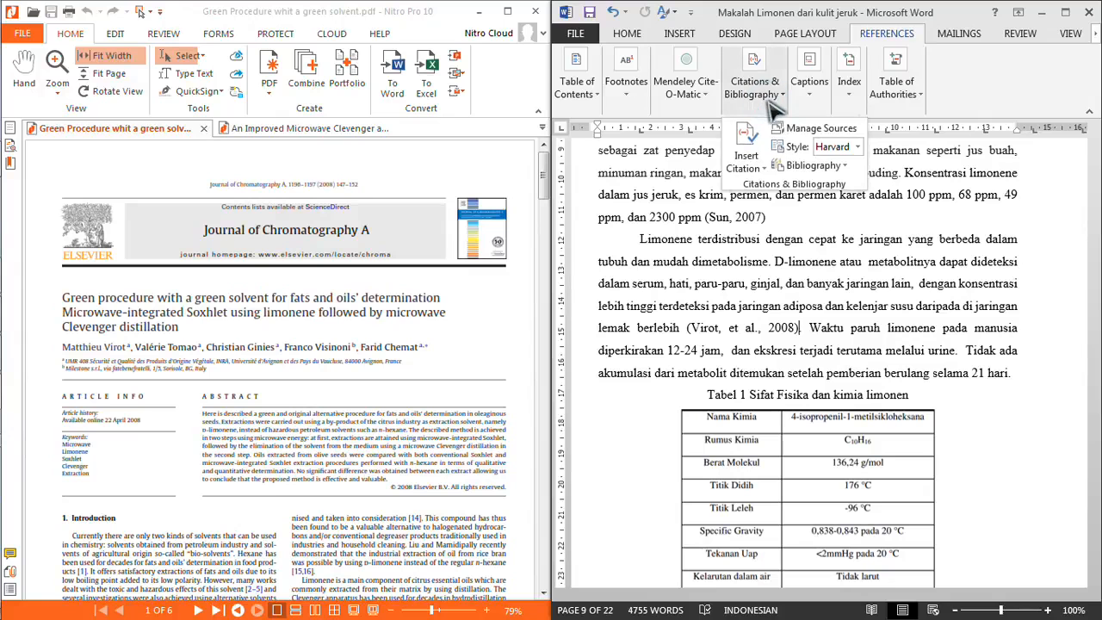
{"action": "left_click", "coordinate": [857, 147]}
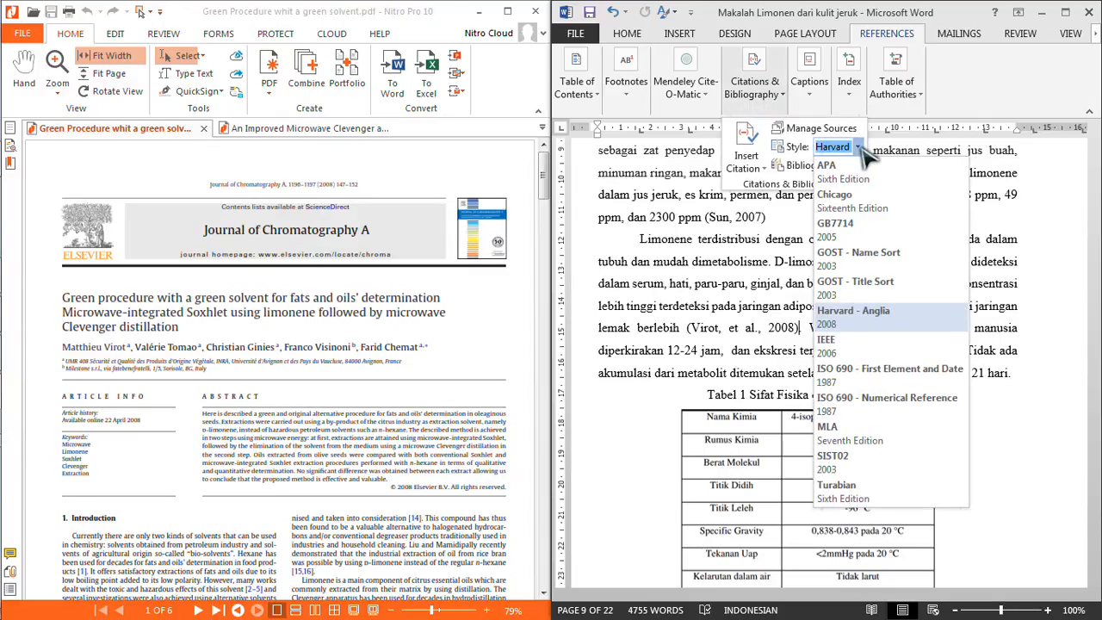
{"action": "left_click", "coordinate": [833, 344]}
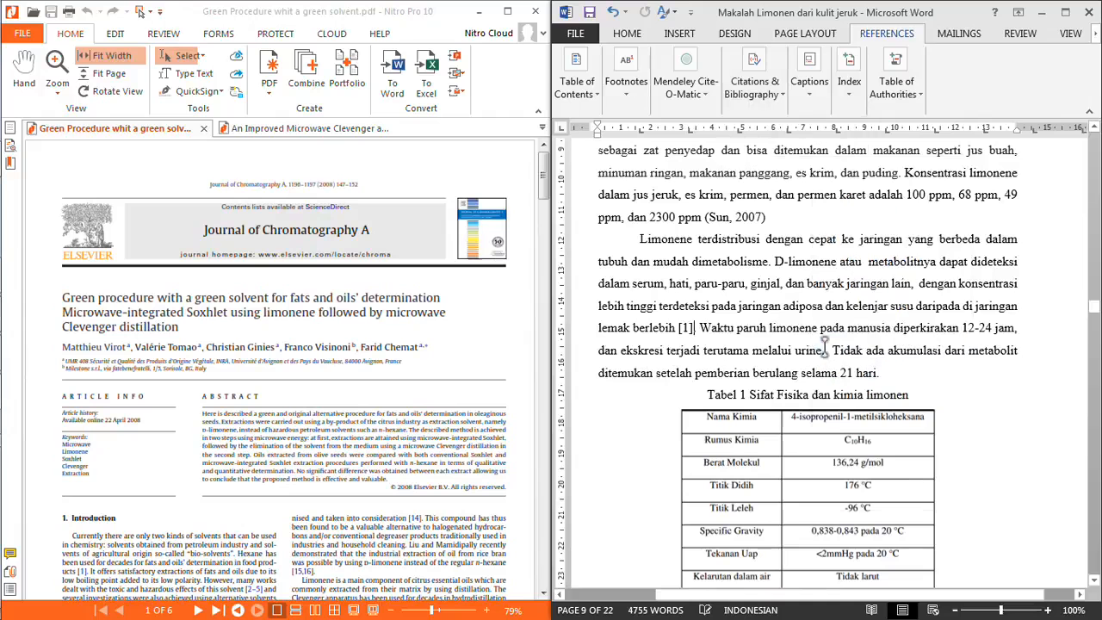
Switch the document's citation style back to Harvard - Anglia.
{"action": "left_click", "coordinate": [764, 96]}
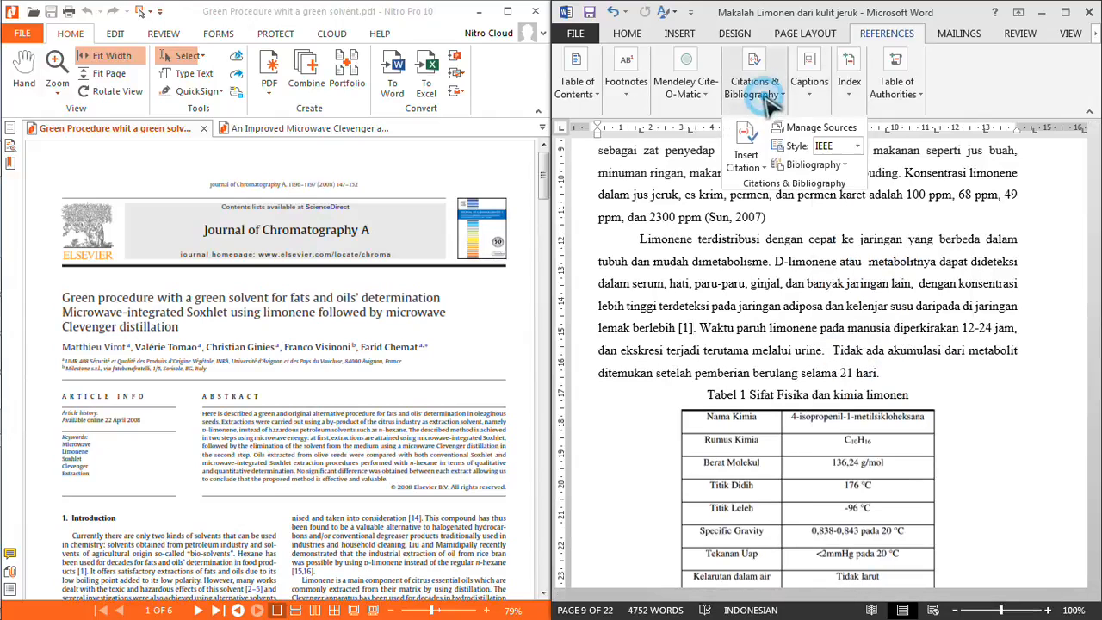
{"action": "left_click", "coordinate": [859, 149]}
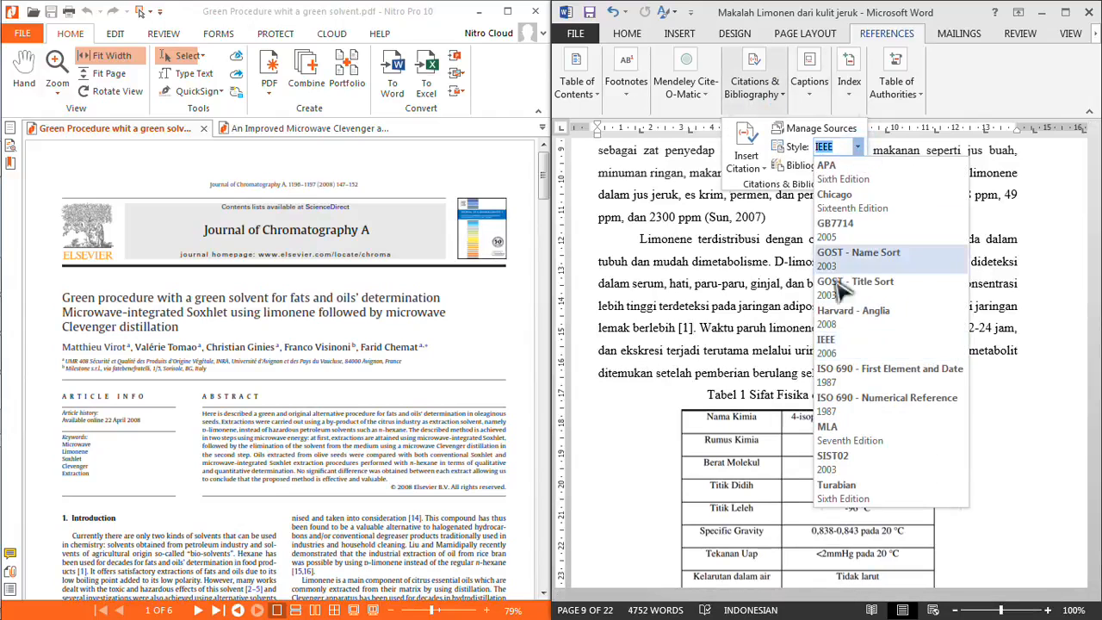
{"action": "left_click", "coordinate": [865, 315]}
Insert the built-in References bibliography on the empty line below the Daftar Pustaka heading.
{"action": "scroll", "coordinate": [803, 340], "scroll_direction": "down", "scroll_amount": 10}
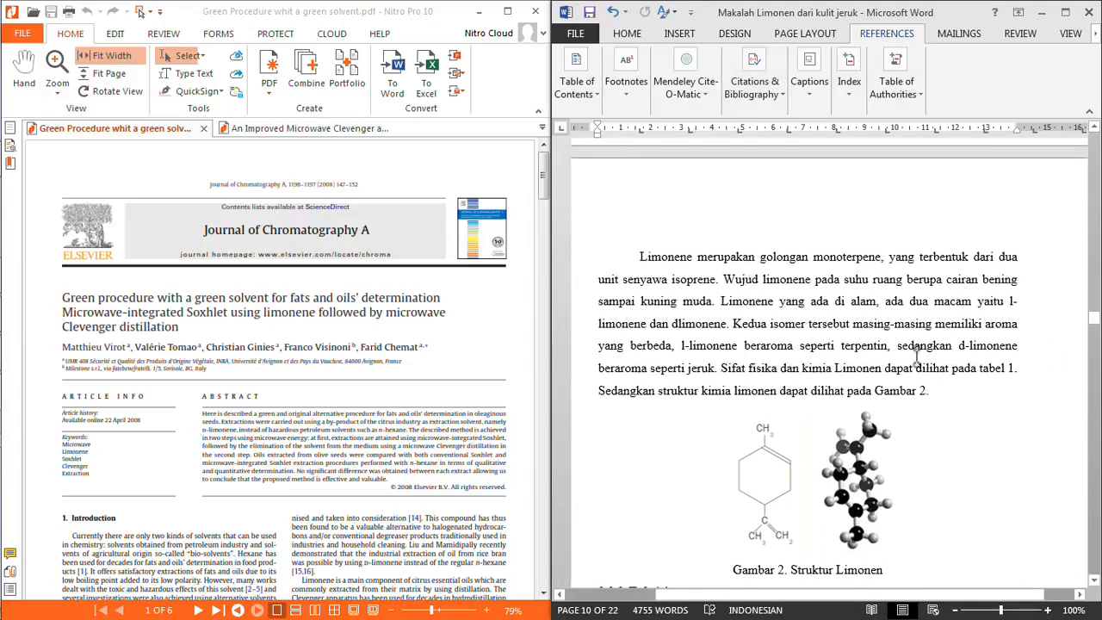
{"action": "scroll", "coordinate": [781, 327], "scroll_direction": "down", "scroll_amount": 10}
{"action": "left_click_drag", "start_coordinate": [1092, 340], "coordinate": [1094, 553]}
{"action": "left_click", "coordinate": [767, 533]}
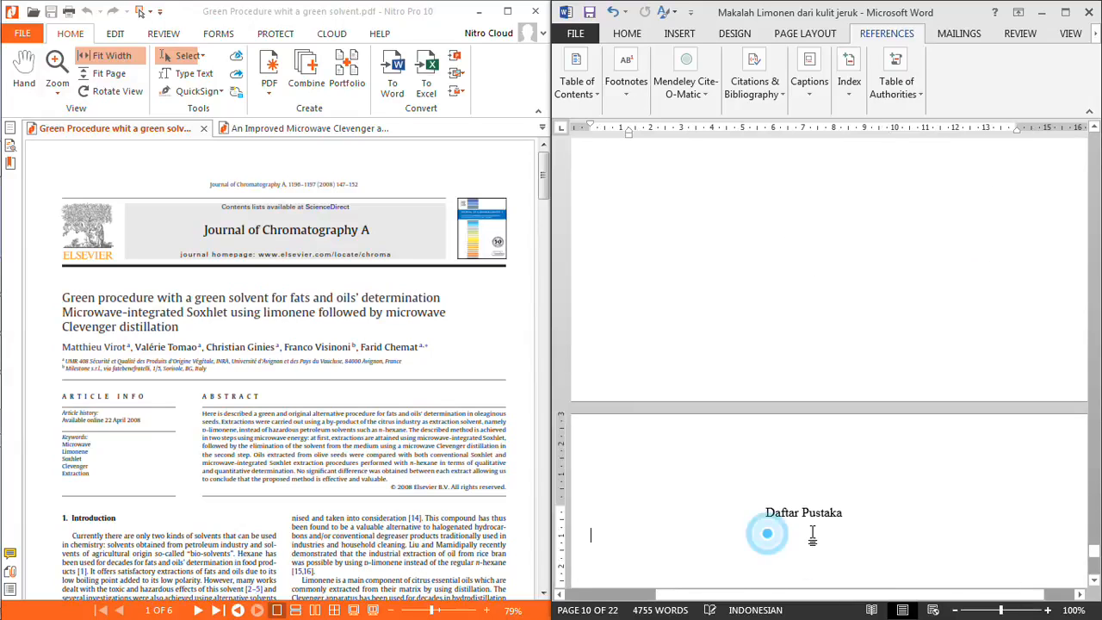
{"action": "left_click", "coordinate": [766, 104]}
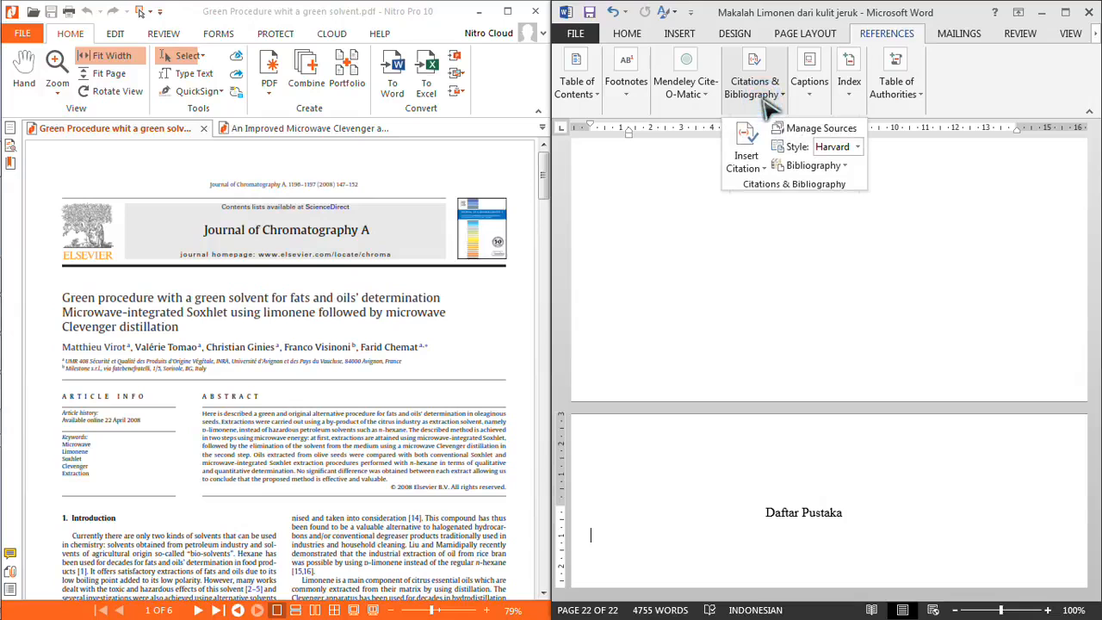
{"action": "left_click", "coordinate": [807, 168]}
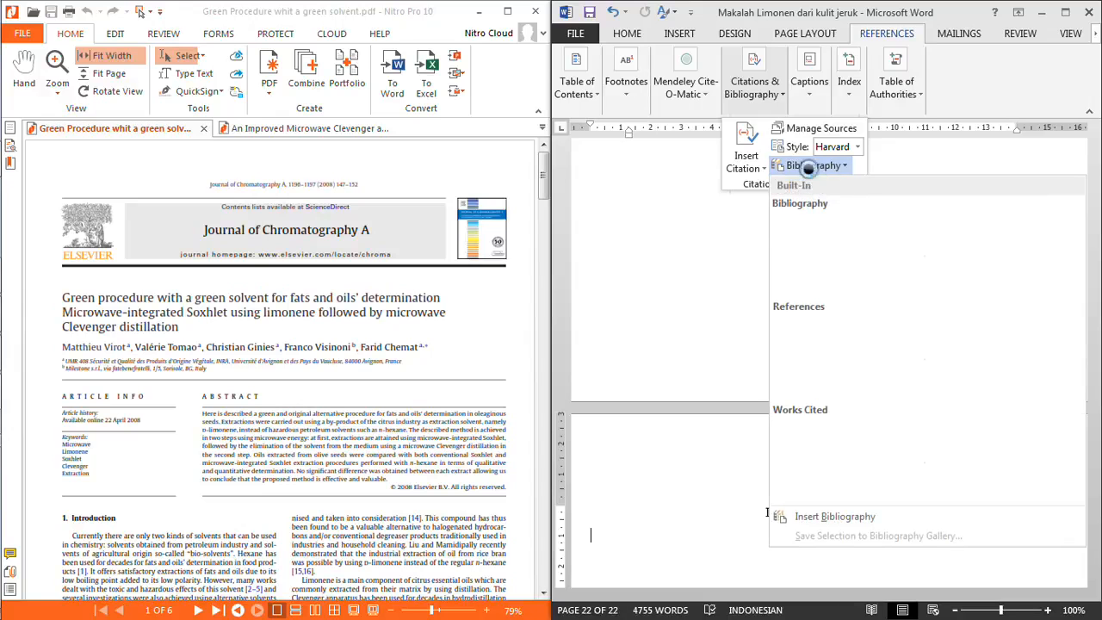
{"action": "left_click", "coordinate": [818, 365]}
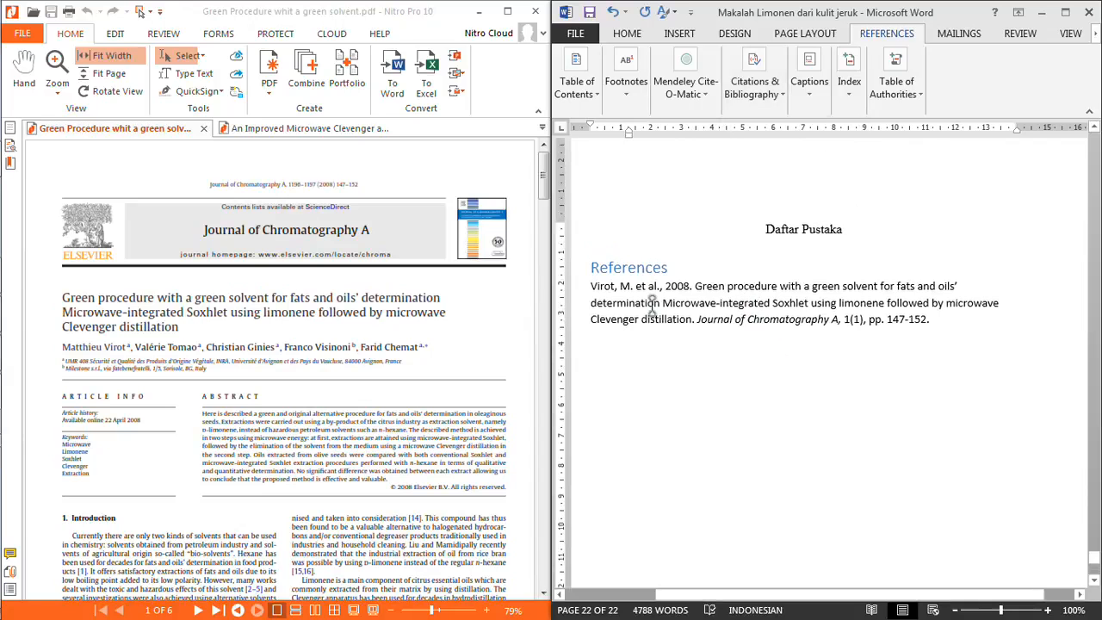
{"action": "left_click_drag", "start_coordinate": [929, 320], "coordinate": [591, 286]}
Start creating a new citation source after "ekivalen dengan titik didih d-limonen" in the extraction procedure paragraph.
{"action": "scroll", "coordinate": [799, 290], "scroll_direction": "up", "scroll_amount": 10}
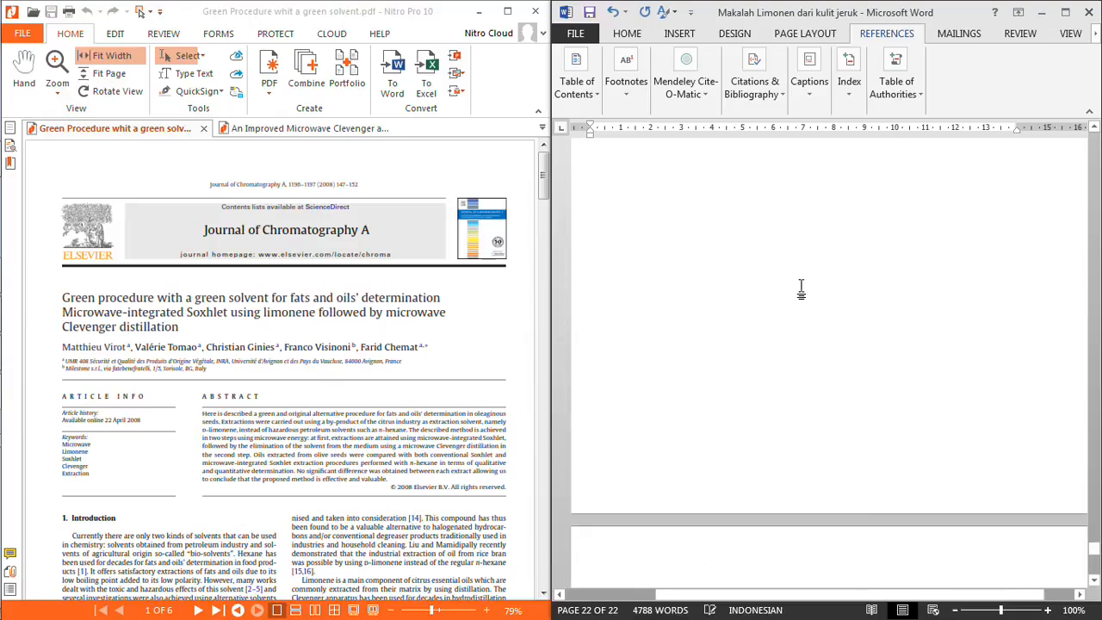
{"action": "scroll", "coordinate": [807, 272], "scroll_direction": "up", "scroll_amount": 20}
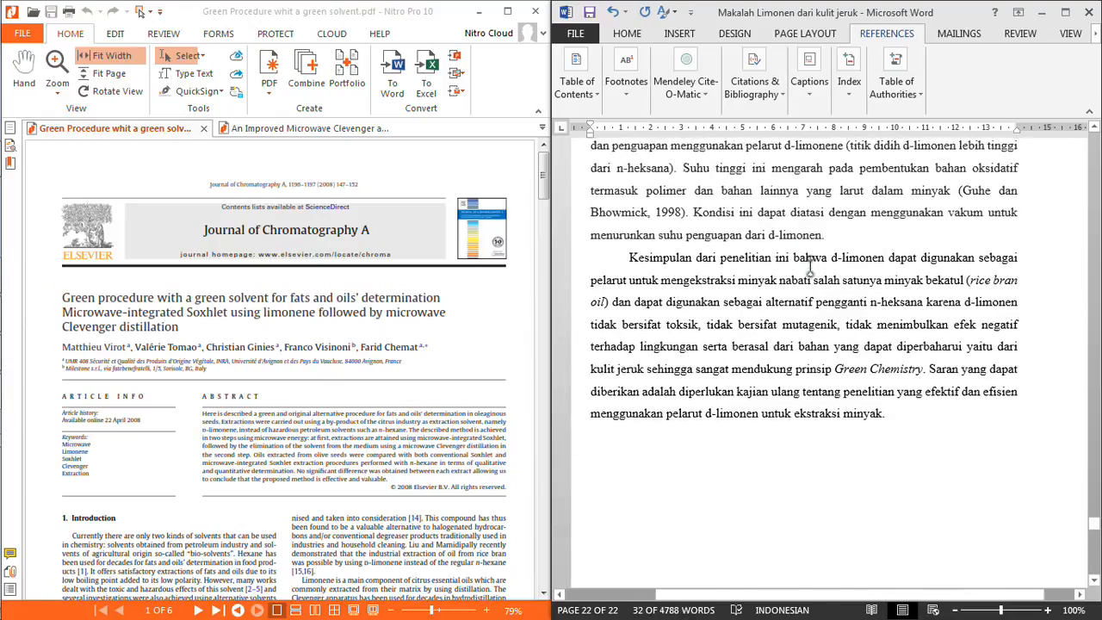
{"action": "scroll", "coordinate": [810, 266], "scroll_direction": "up", "scroll_amount": 20}
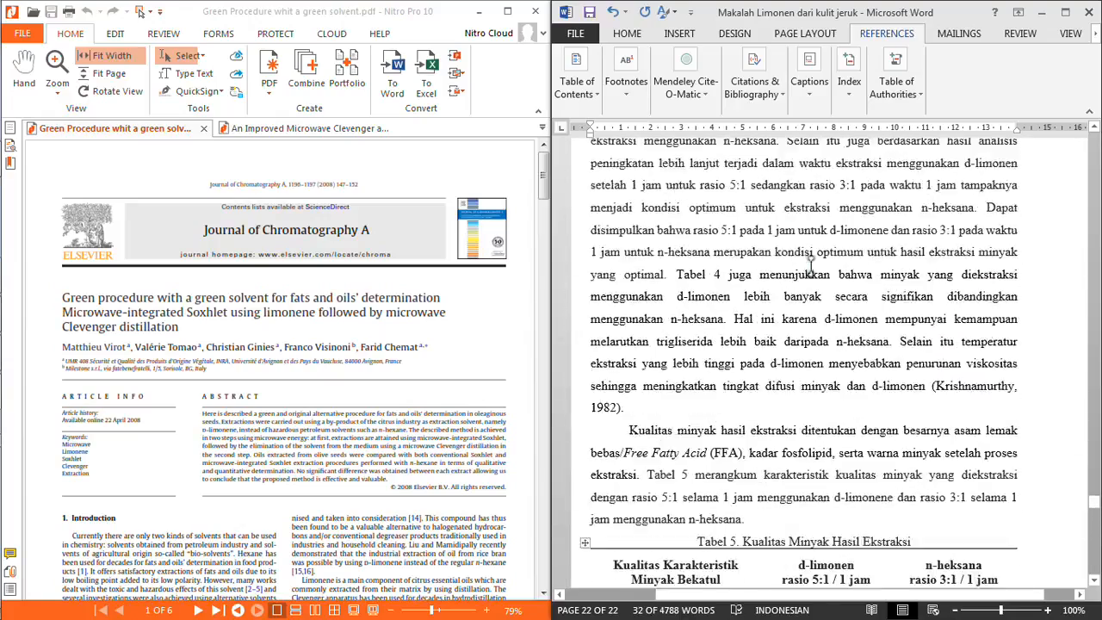
{"action": "scroll", "coordinate": [818, 271], "scroll_direction": "up", "scroll_amount": 1}
{"action": "scroll", "coordinate": [818, 271], "scroll_direction": "up", "scroll_amount": 12}
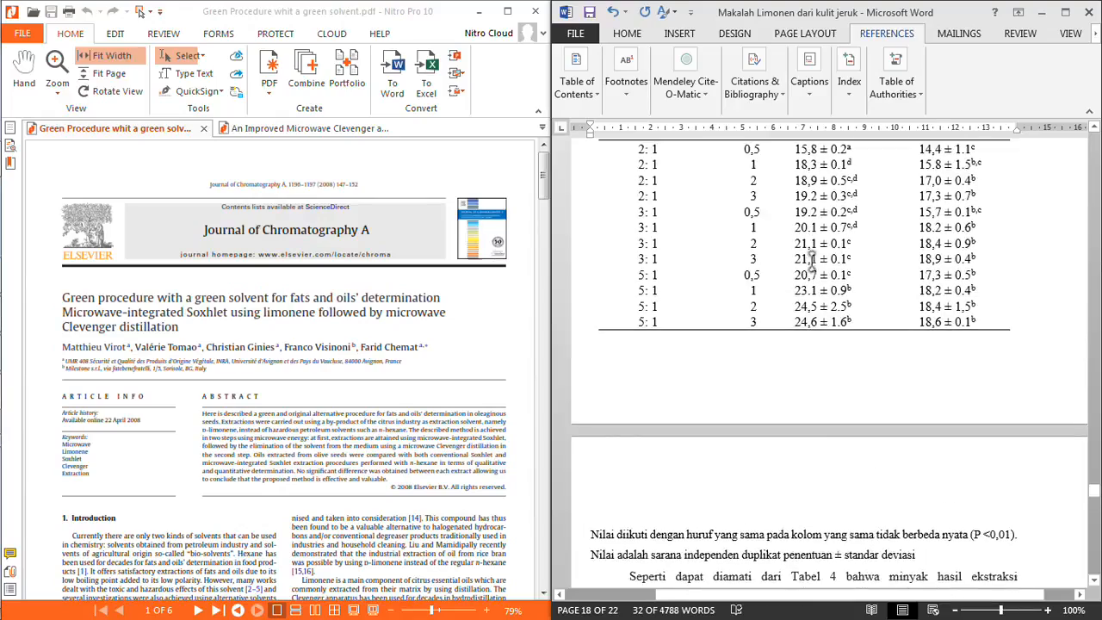
{"action": "scroll", "coordinate": [810, 258], "scroll_direction": "up", "scroll_amount": 8}
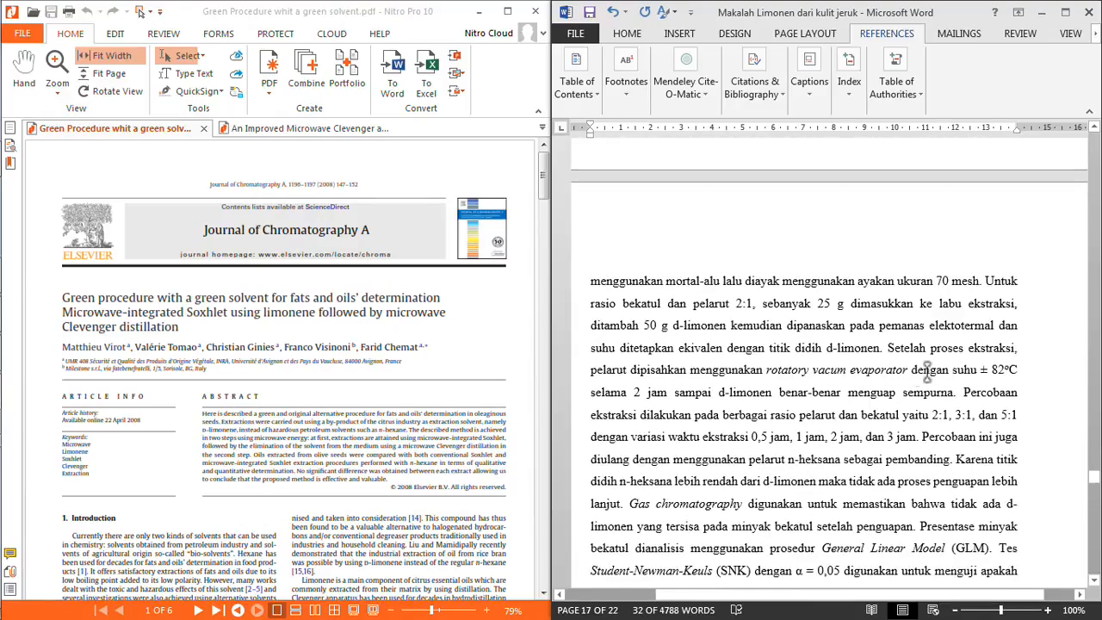
{"action": "left_click", "coordinate": [880, 348]}
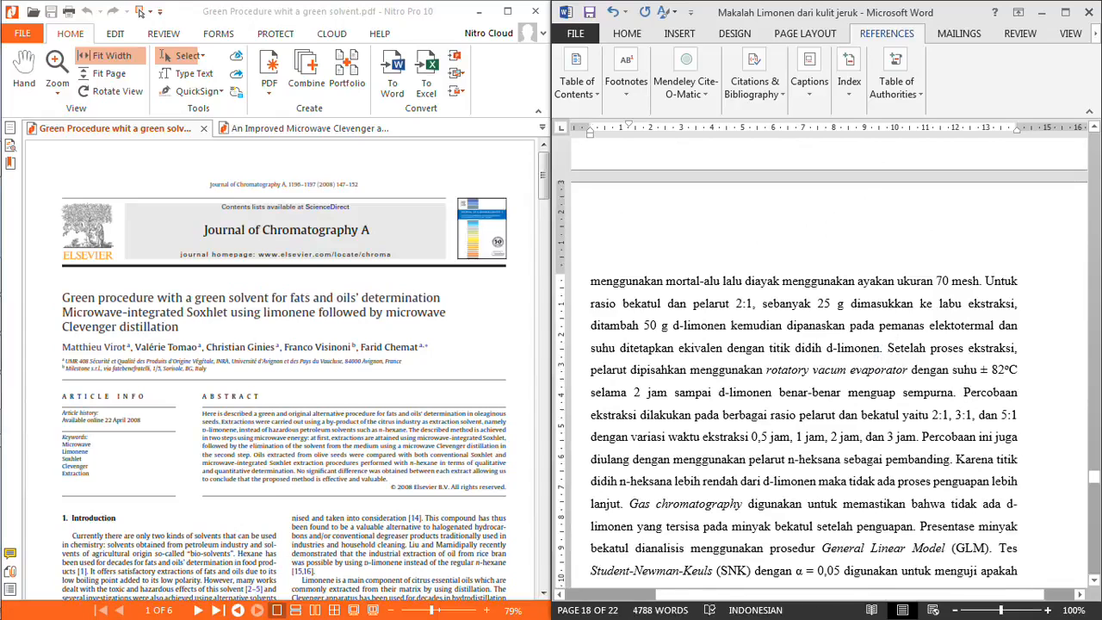
{"action": "left_click", "coordinate": [754, 86]}
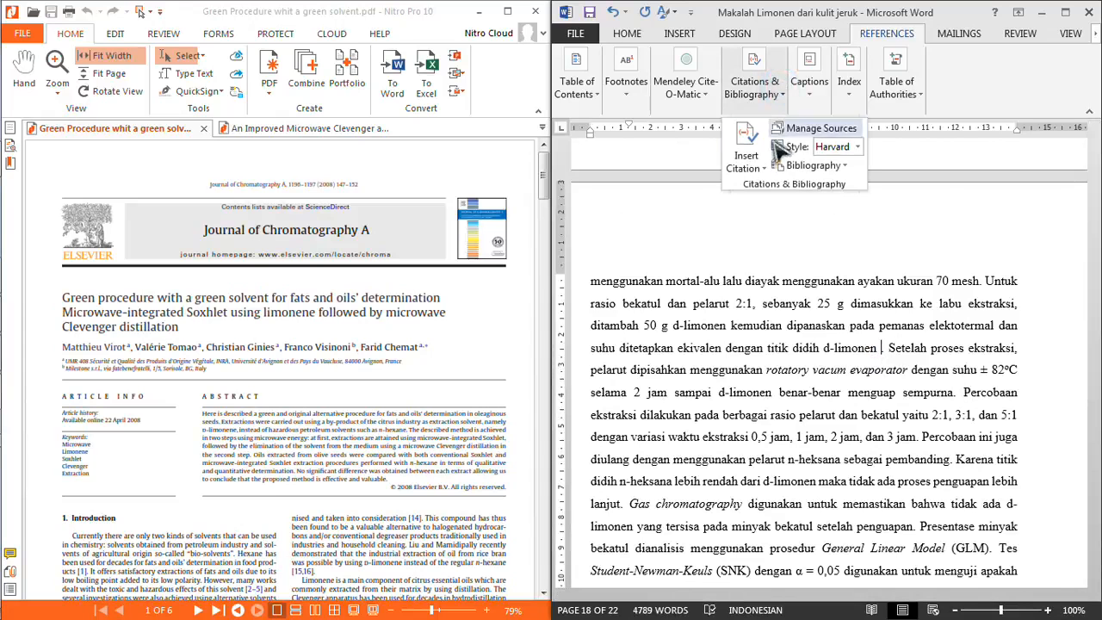
{"action": "left_click", "coordinate": [745, 155]}
{"action": "left_click", "coordinate": [739, 228]}
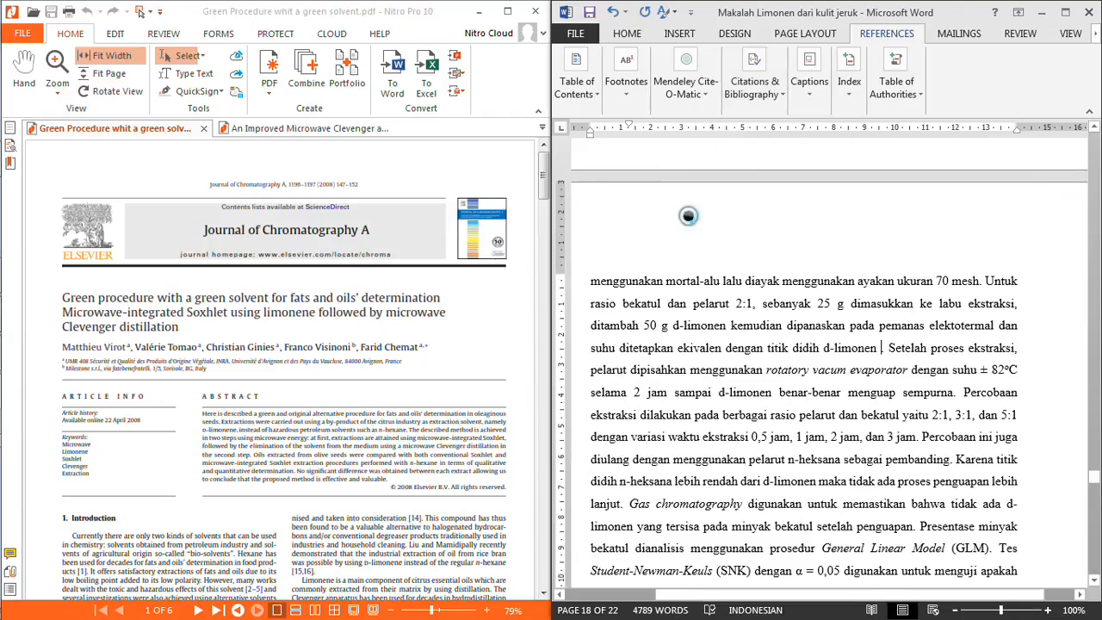
Bring up the "An Improved Microwave Clevenger aparatus" PDF and enter the article's four authors as the source's authors.
{"action": "left_click", "coordinate": [297, 131]}
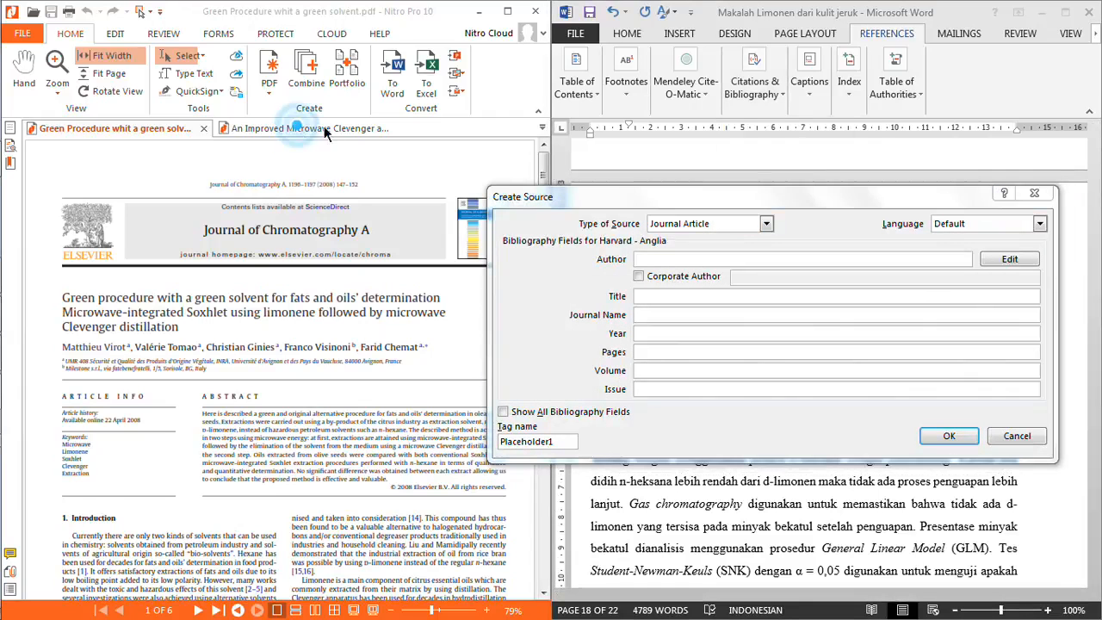
{"action": "left_click", "coordinate": [312, 128]}
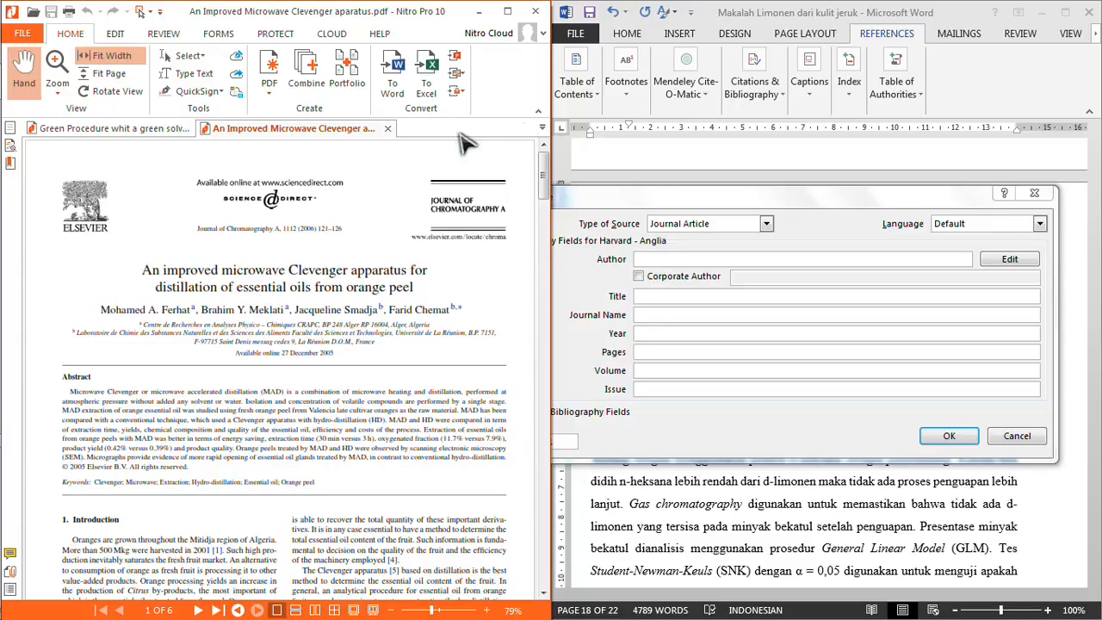
{"action": "left_click", "coordinate": [541, 128]}
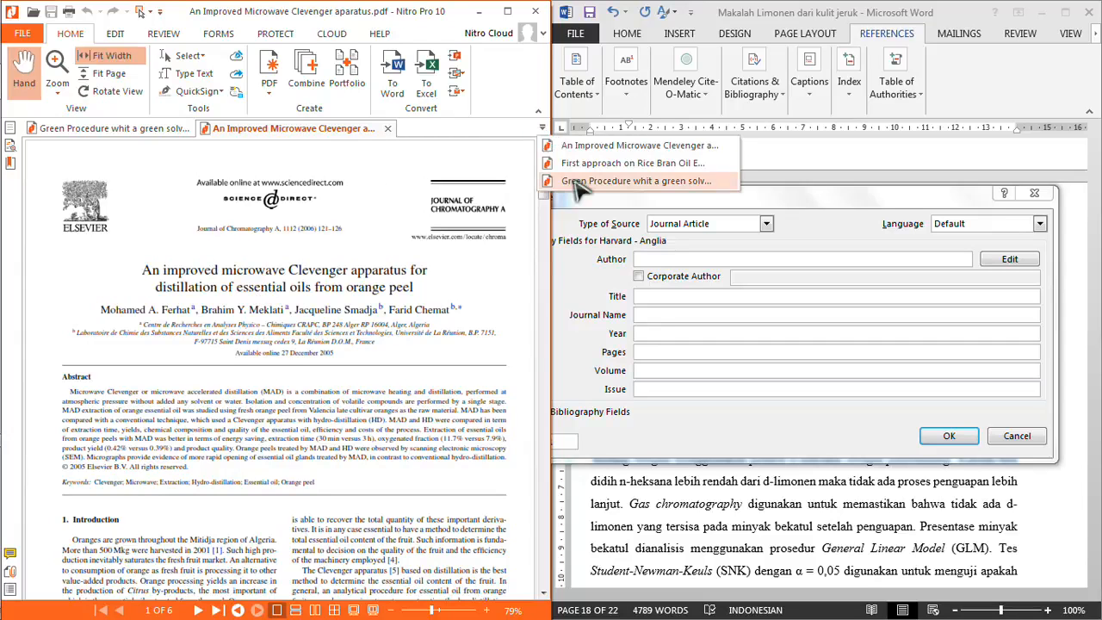
{"action": "left_click", "coordinate": [573, 178]}
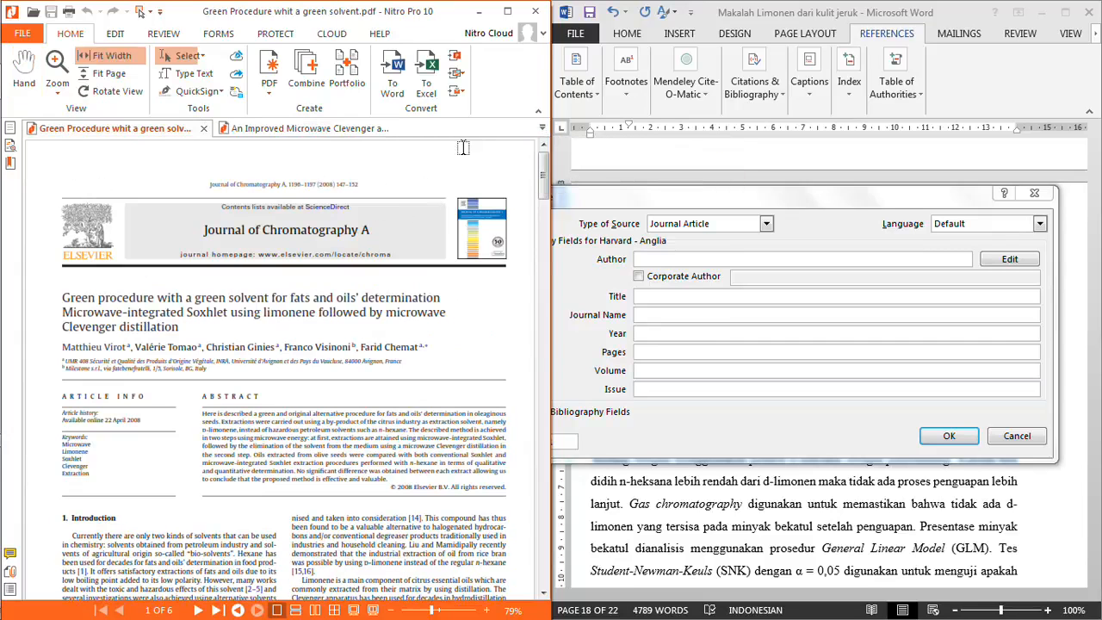
{"action": "left_click", "coordinate": [327, 130]}
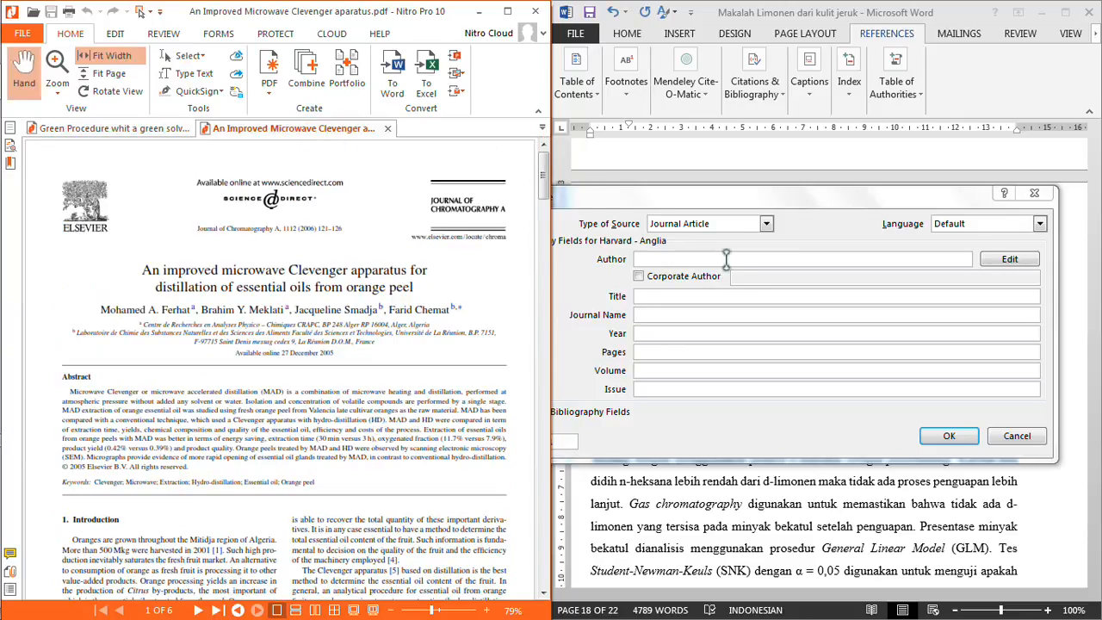
{"action": "left_click", "coordinate": [694, 259]}
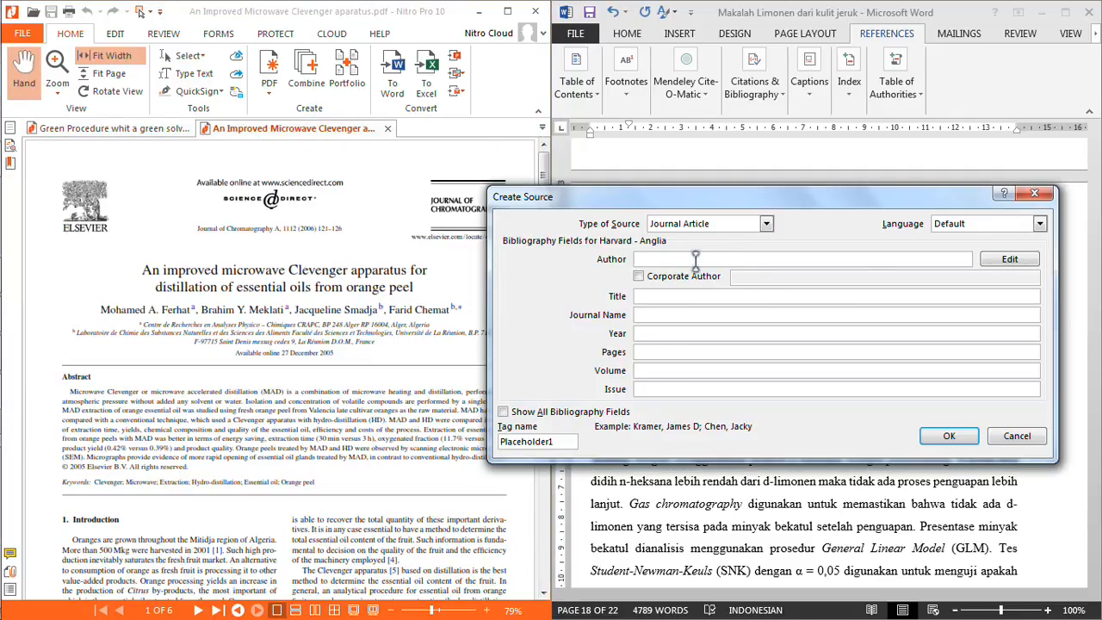
{"action": "type", "text": "M"}
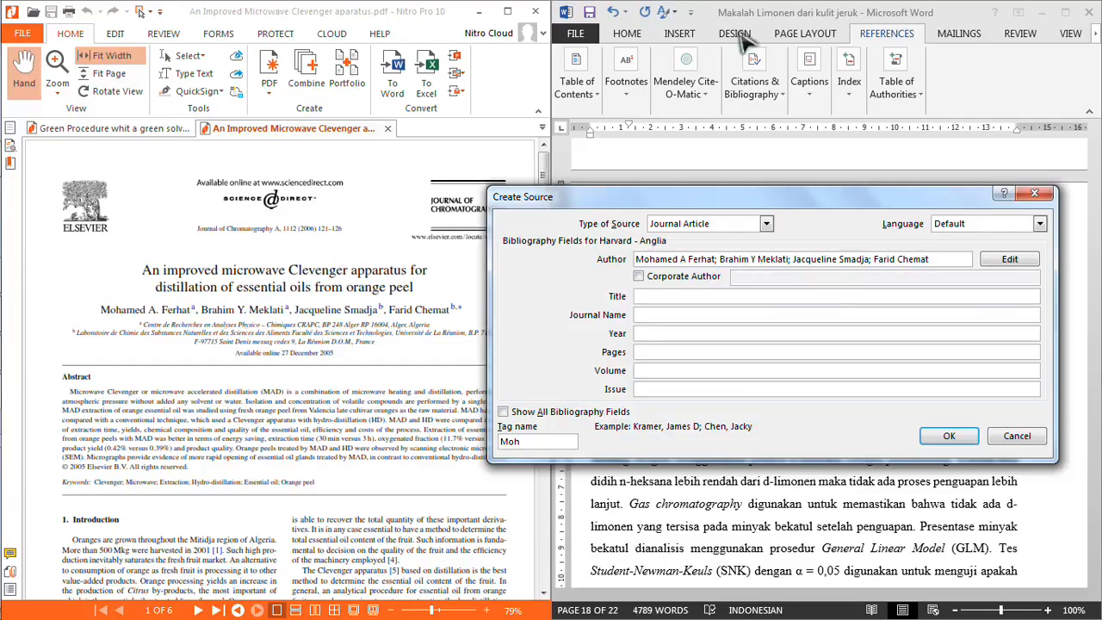
Copy the first title line, "An improved microwave Clevenger apparatus for", from the PDF into the source's title.
{"action": "left_click", "coordinate": [655, 295]}
{"action": "left_click", "coordinate": [168, 260]}
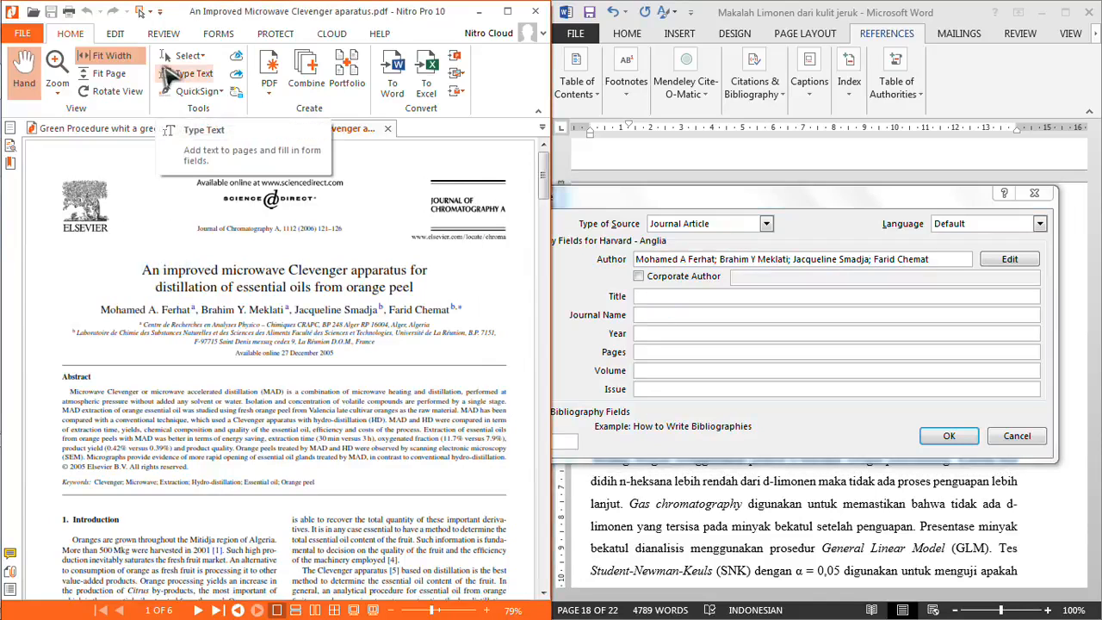
{"action": "left_click", "coordinate": [182, 55]}
{"action": "left_click_drag", "start_coordinate": [142, 269], "coordinate": [401, 276]}
{"action": "right_click", "coordinate": [400, 276]}
{"action": "left_click", "coordinate": [423, 284]}
{"action": "right_click", "coordinate": [655, 295]}
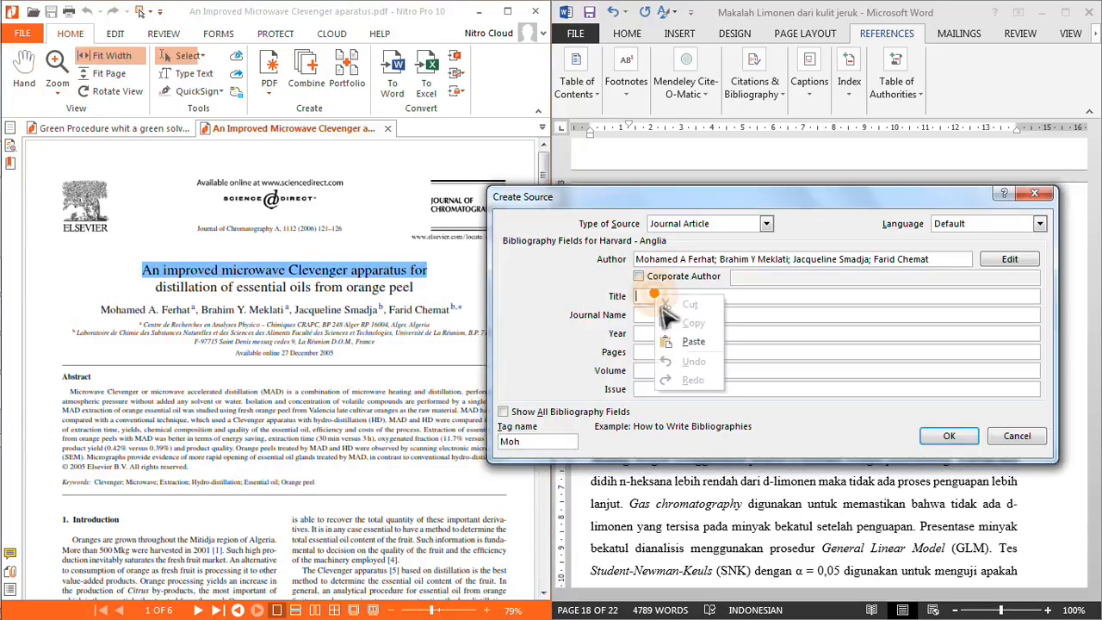
{"action": "left_click", "coordinate": [689, 341]}
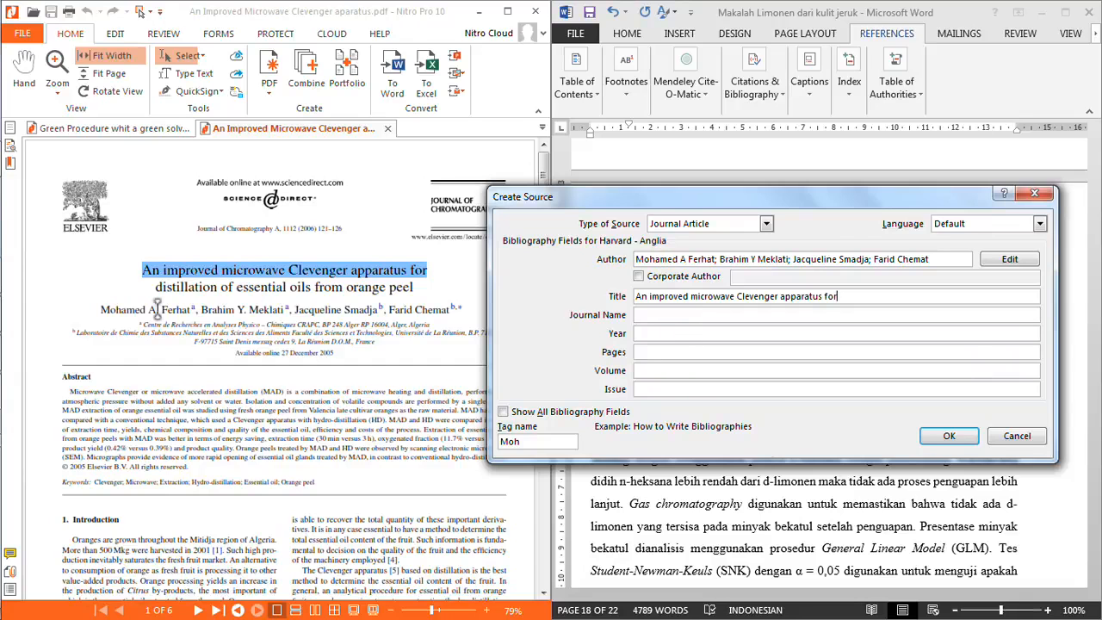
Append the PDF's second title line, "distillation of essential oils from orange peel", to the source's title.
{"action": "left_click_drag", "start_coordinate": [187, 288], "coordinate": [290, 293]}
{"action": "left_click_drag", "start_coordinate": [158, 289], "coordinate": [427, 283]}
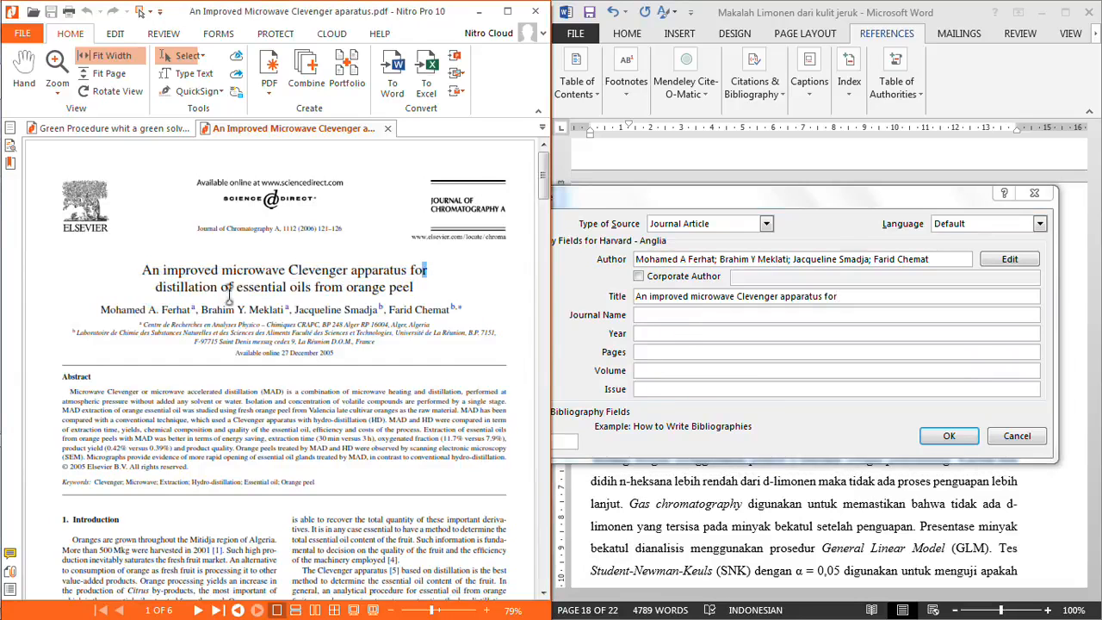
{"action": "left_click_drag", "start_coordinate": [158, 290], "coordinate": [401, 293]}
{"action": "right_click", "coordinate": [399, 293]}
{"action": "left_click", "coordinate": [436, 300]}
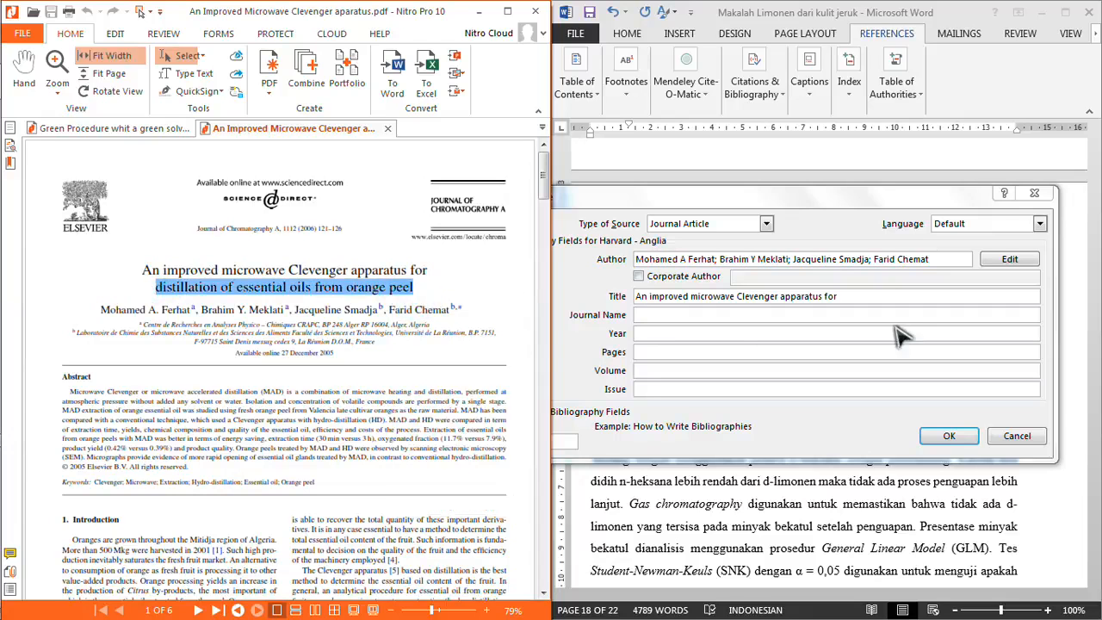
{"action": "left_click", "coordinate": [896, 296]}
{"action": "key", "text": "ctrl+v"}
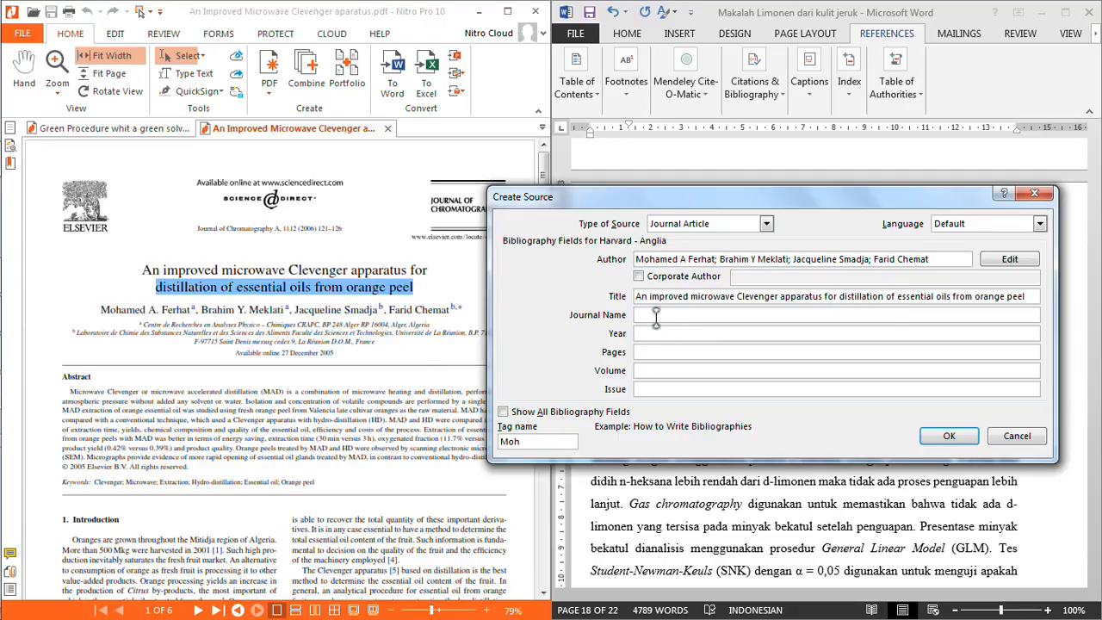
Set the journal name to "Journal Of Chromatography A", year 2006, pages 121-126 and volume 1112, and save the source to insert the citation.
{"action": "left_click", "coordinate": [375, 489]}
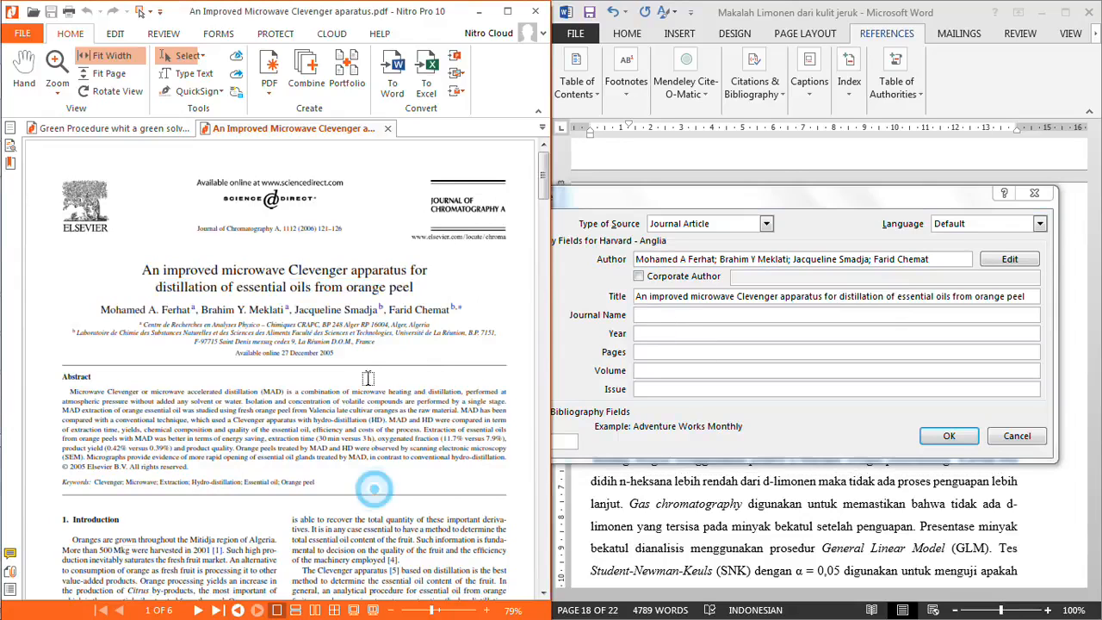
{"action": "left_click", "coordinate": [679, 315]}
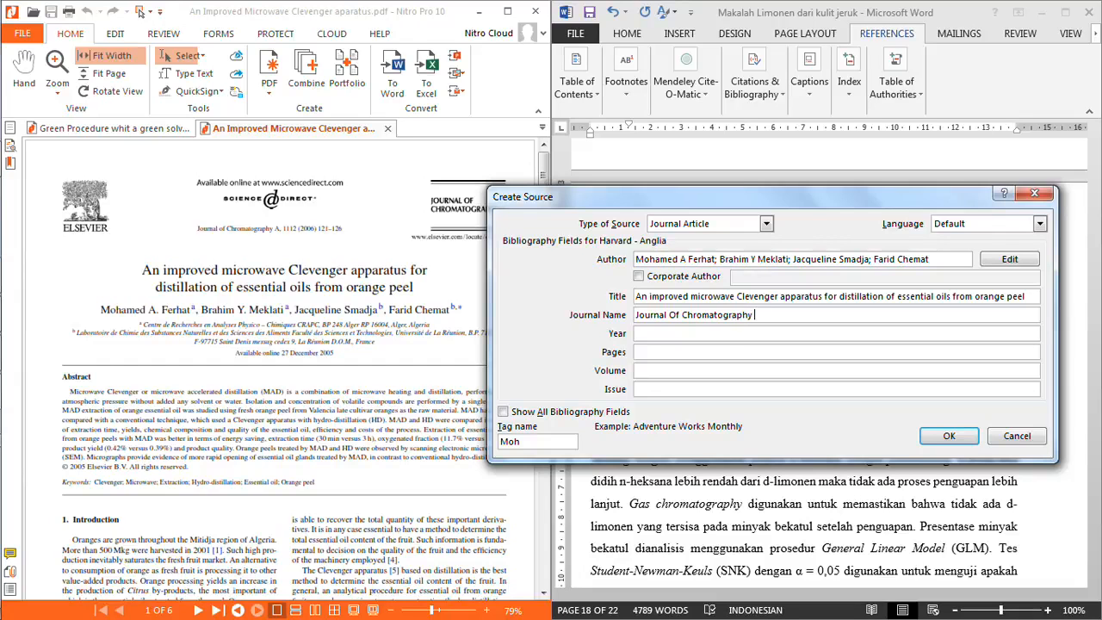
{"action": "left_click", "coordinate": [698, 334]}
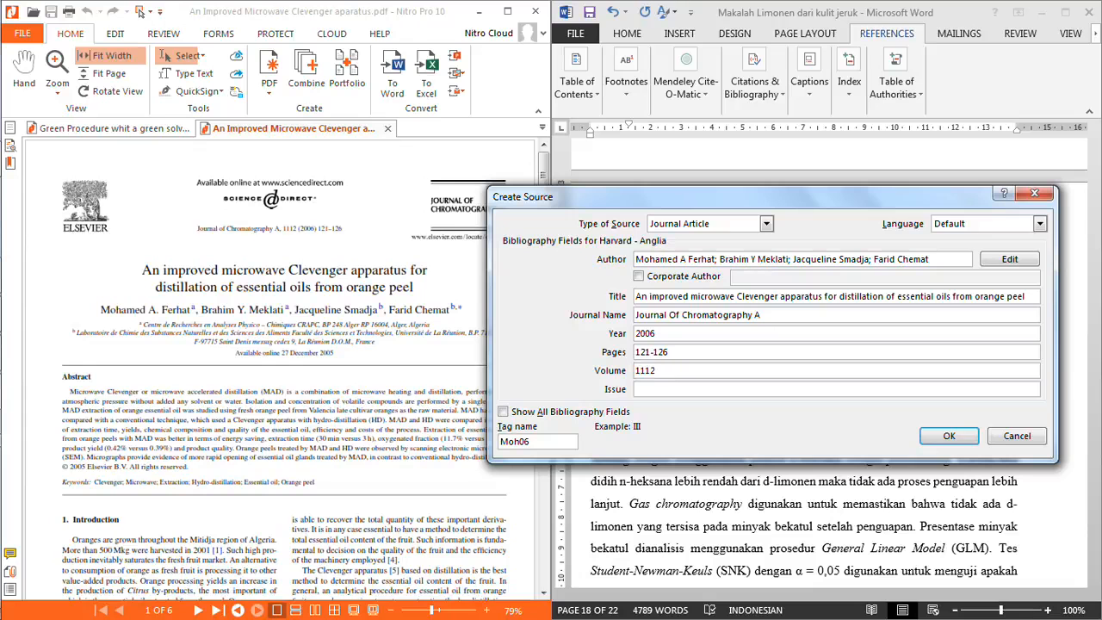
{"action": "left_click", "coordinate": [948, 433]}
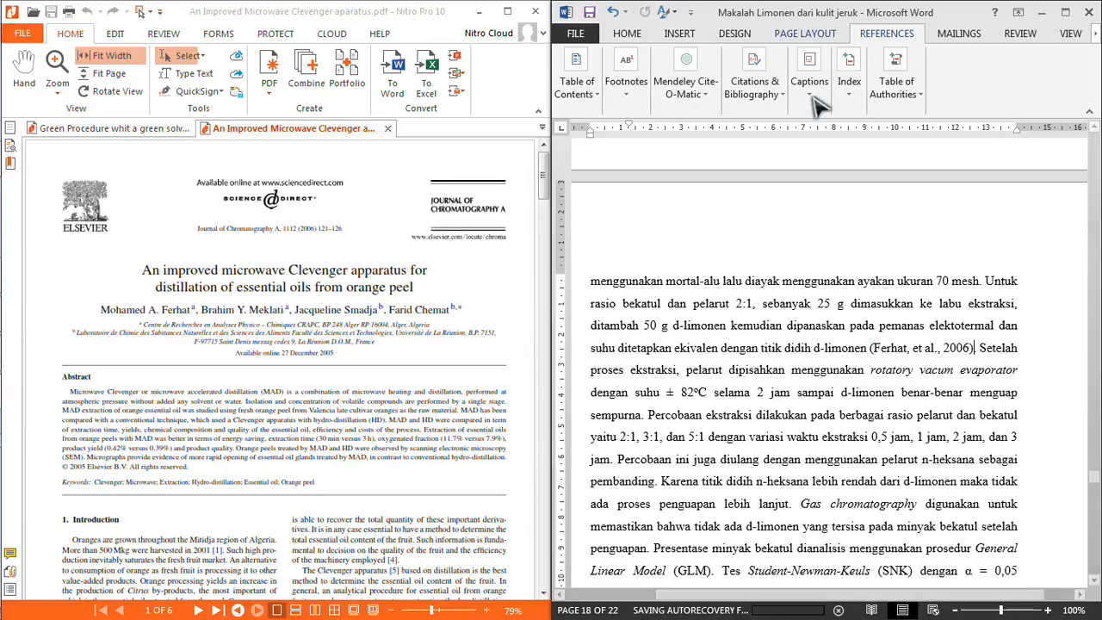
Close the Internet Download Manager alert and update the bibliography below the Daftar Pustaka heading with the new citation.
{"action": "scroll", "coordinate": [1096, 508], "scroll_direction": "down", "scroll_amount": 6}
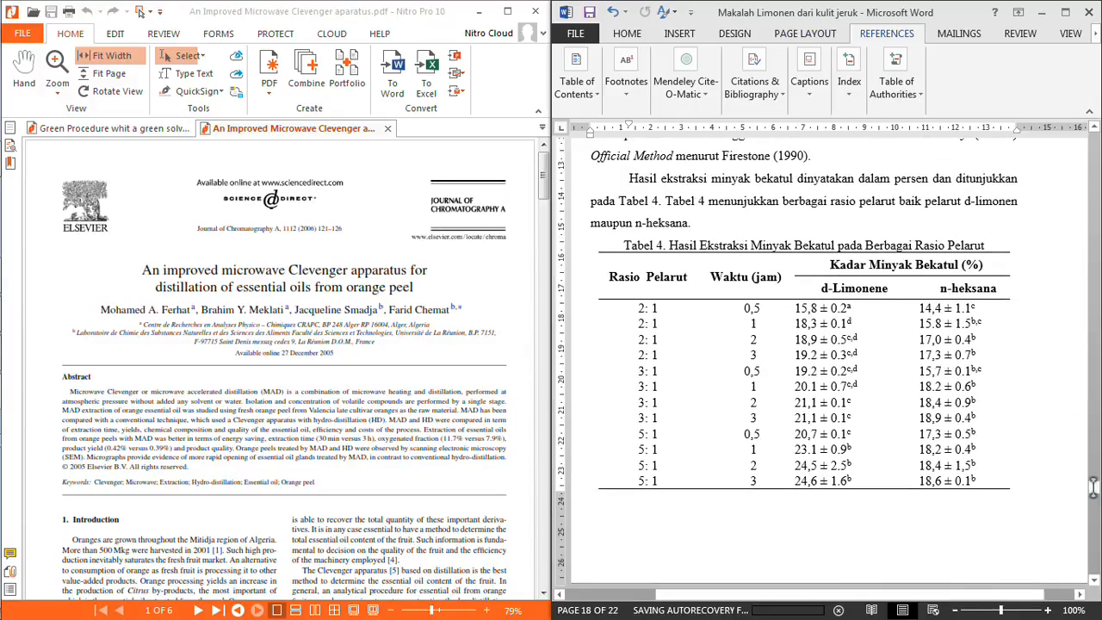
{"action": "scroll", "coordinate": [1026, 482], "scroll_direction": "down", "scroll_amount": 10}
{"action": "left_click", "coordinate": [705, 252]}
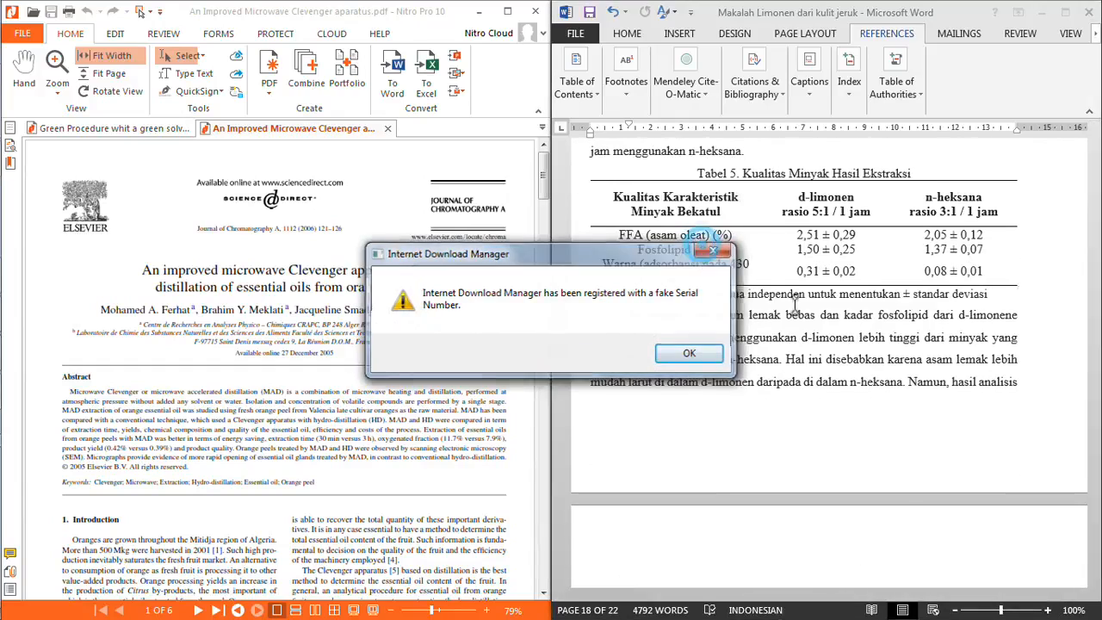
{"action": "scroll", "coordinate": [898, 457], "scroll_direction": "down", "scroll_amount": 15}
{"action": "scroll", "coordinate": [898, 457], "scroll_direction": "down", "scroll_amount": 8}
{"action": "left_click", "coordinate": [878, 381]}
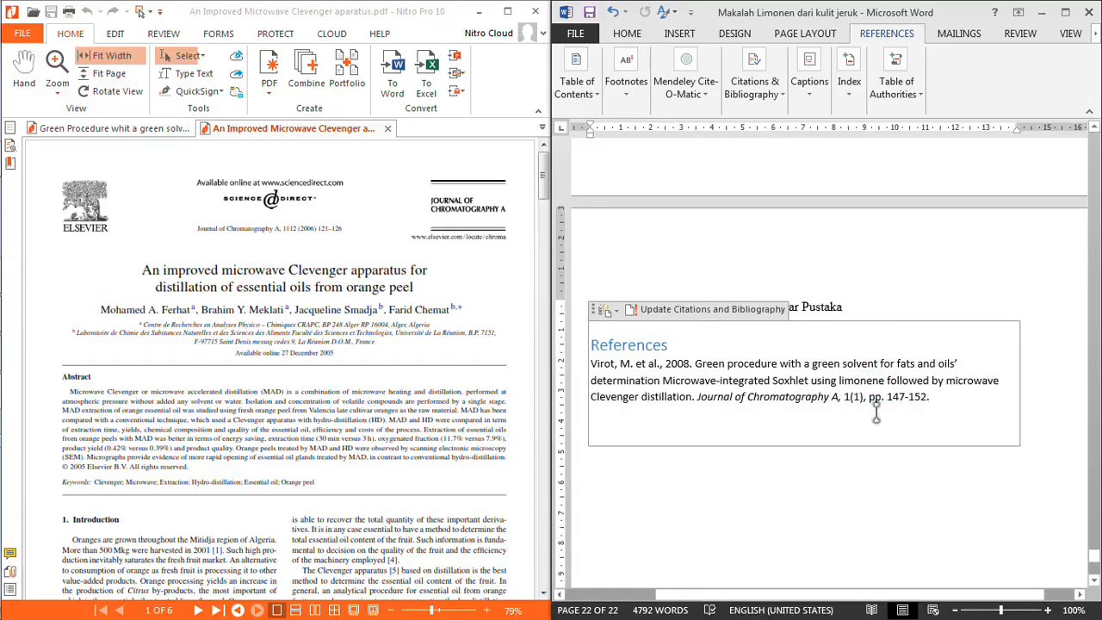
{"action": "left_click", "coordinate": [691, 314]}
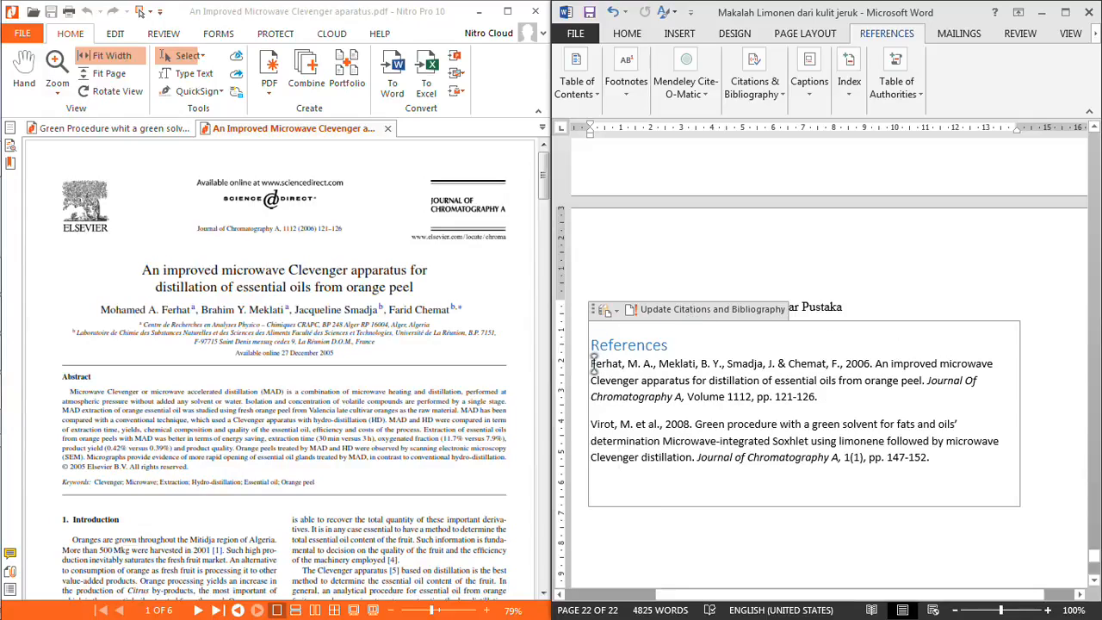
{"action": "left_click_drag", "start_coordinate": [592, 362], "coordinate": [924, 469]}
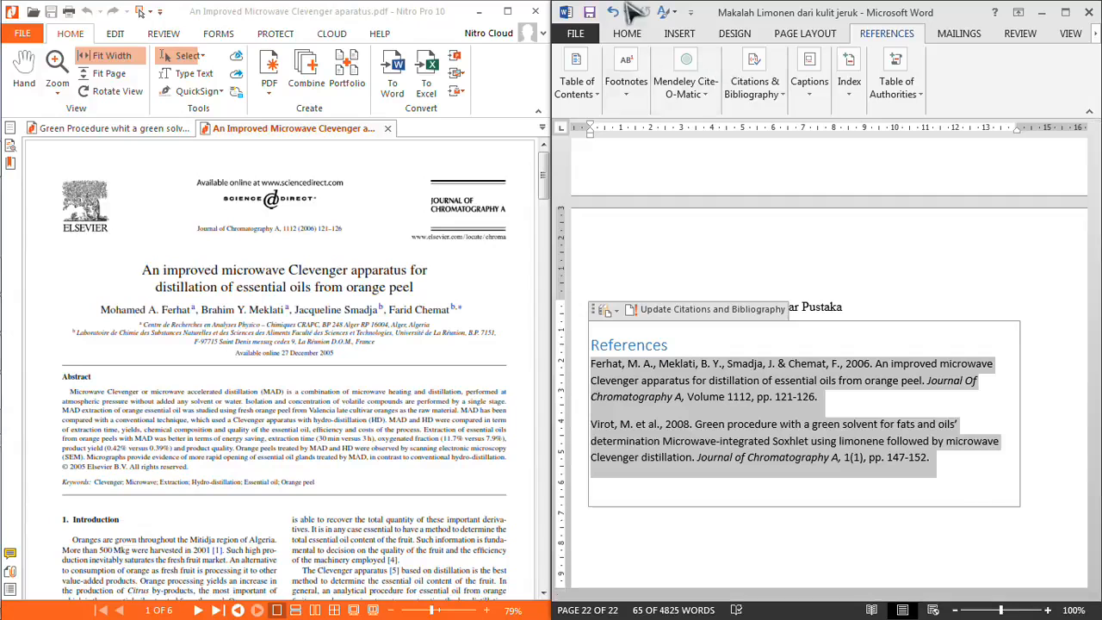
{"action": "left_click", "coordinate": [826, 345]}
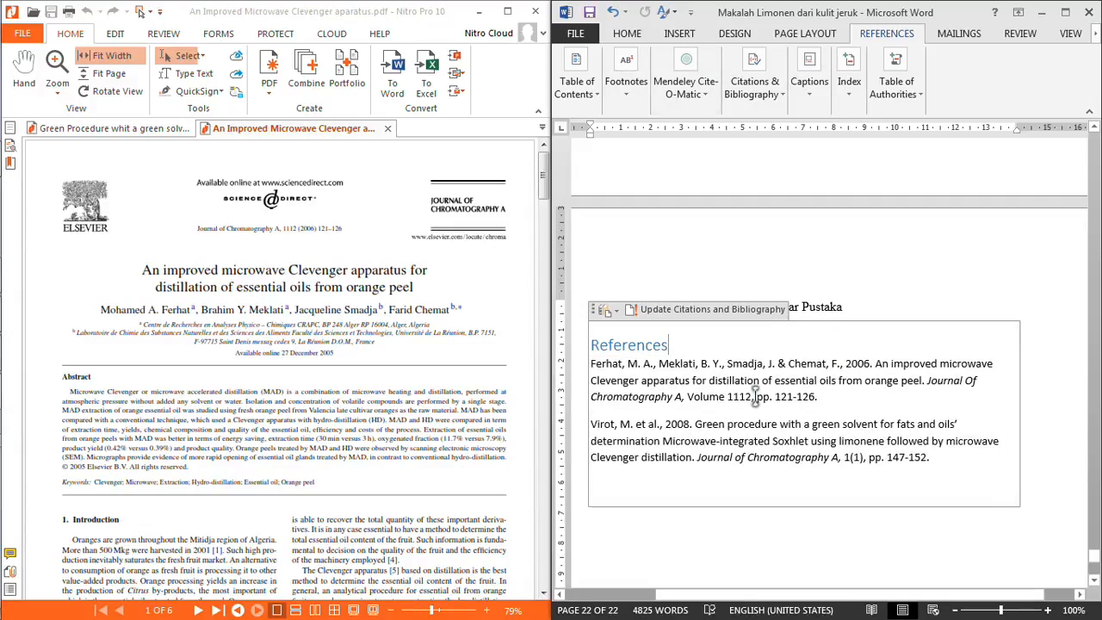
Delete the 2006 in-text citation that follows "titik didih d-limonen" in the bekatul extraction procedure paragraph.
{"action": "scroll", "coordinate": [754, 391], "scroll_direction": "up", "scroll_amount": 20}
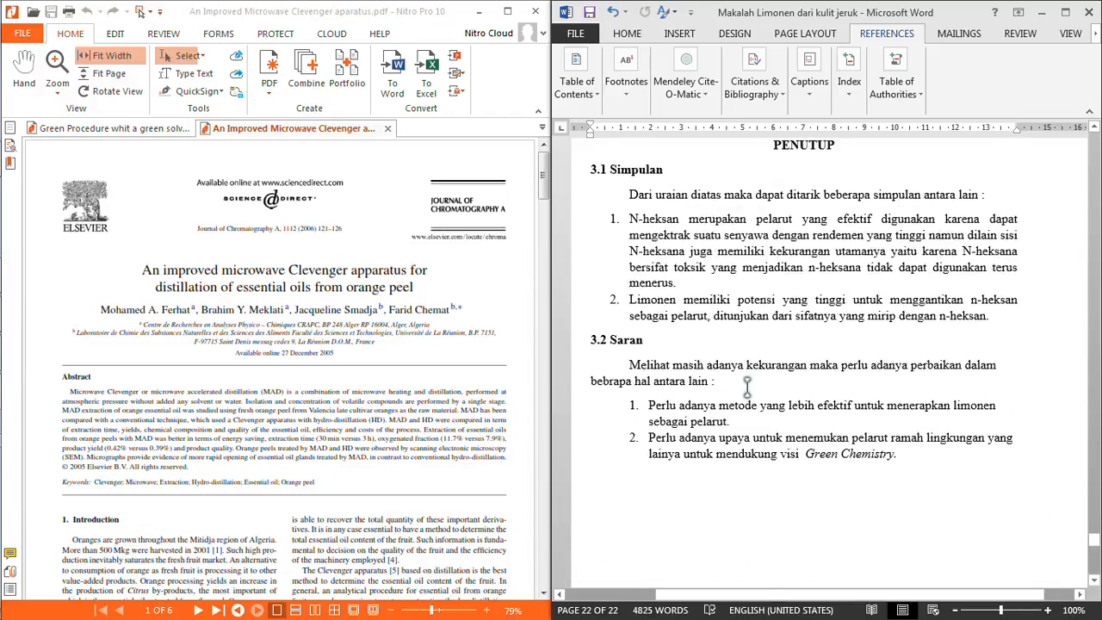
{"action": "scroll", "coordinate": [748, 381], "scroll_direction": "up", "scroll_amount": 15}
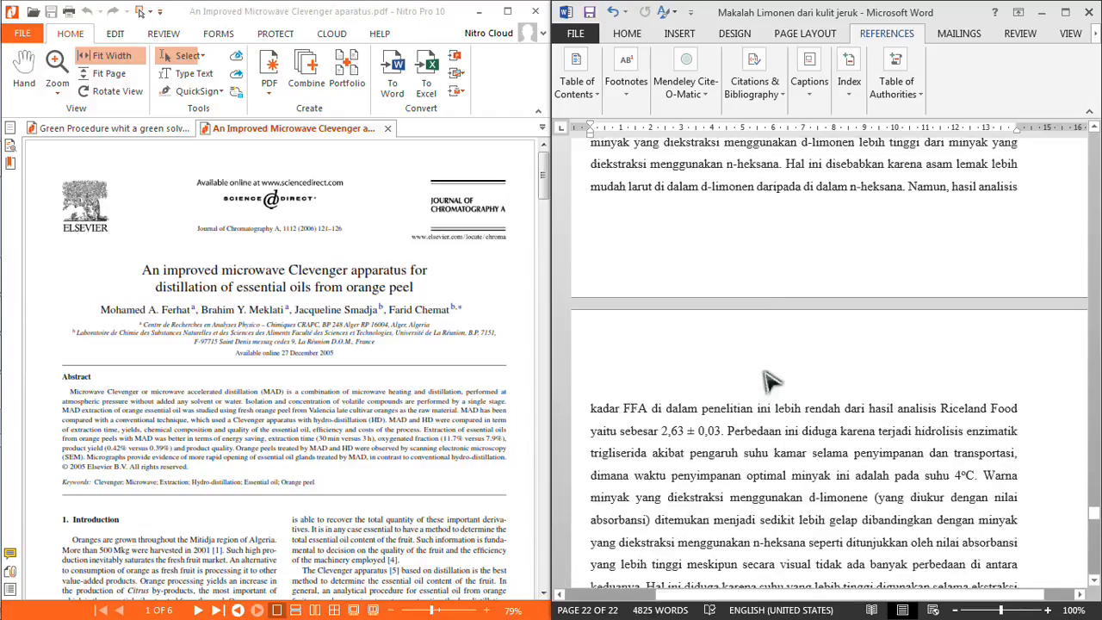
{"action": "scroll", "coordinate": [764, 370], "scroll_direction": "up", "scroll_amount": 15}
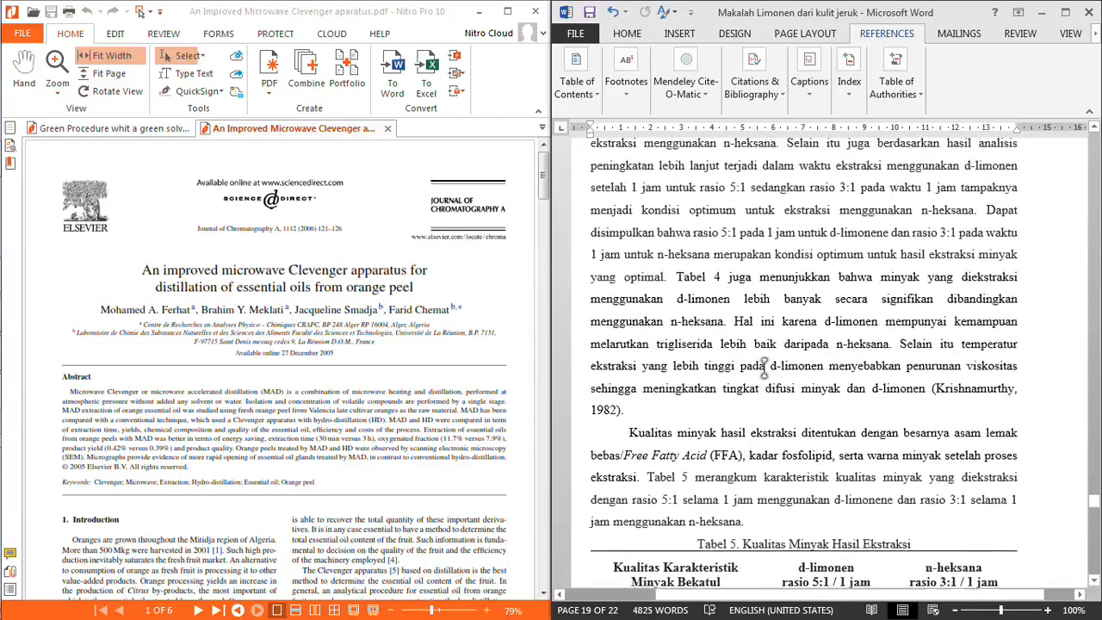
{"action": "scroll", "coordinate": [763, 368], "scroll_direction": "up", "scroll_amount": 12}
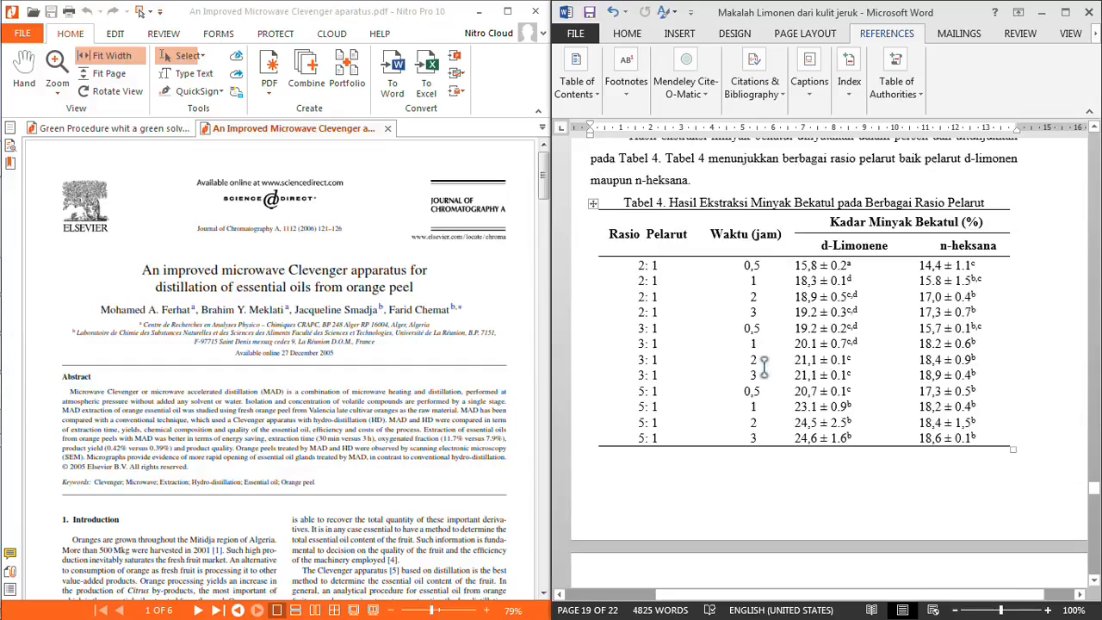
{"action": "scroll", "coordinate": [764, 370], "scroll_direction": "up", "scroll_amount": 8}
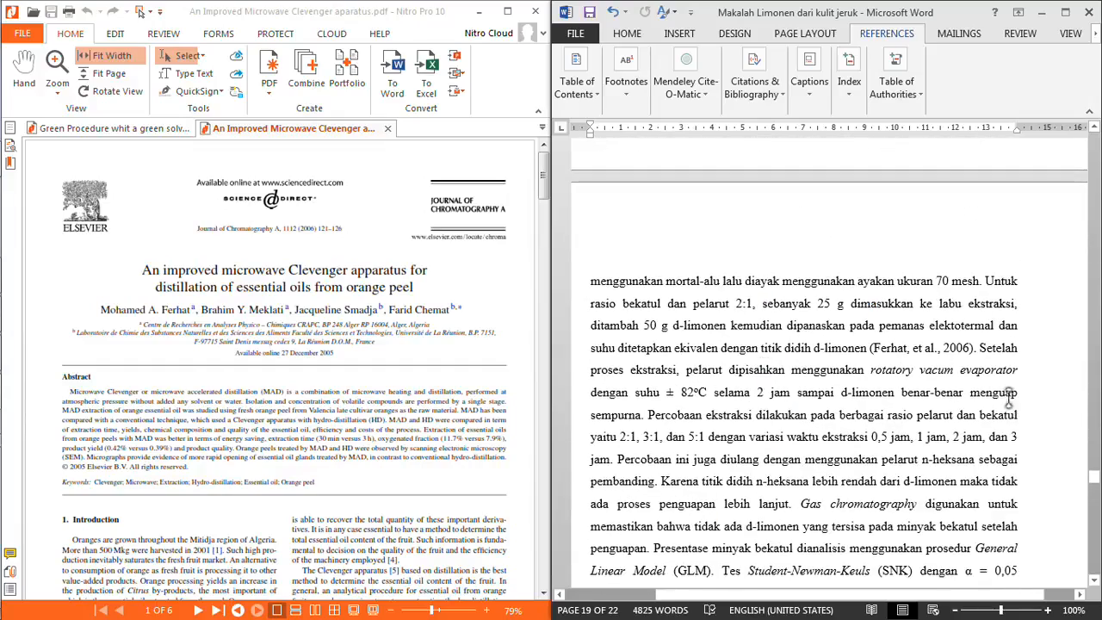
{"action": "left_click", "coordinate": [972, 347]}
{"action": "key", "text": "ctrl+shift+Left"}
{"action": "key", "text": "ctrl+shift+Left"}
{"action": "key", "text": "ctrl+shift+Left"}
{"action": "key", "text": "ctrl+shift+Left"}
{"action": "key", "text": "ctrl+shift+Left"}
{"action": "key", "text": "ctrl+shift+Left"}
{"action": "key", "text": "ctrl+shift+Left"}
{"action": "key", "text": "ctrl+shift+Left"}
{"action": "key", "text": "BackSpace"}
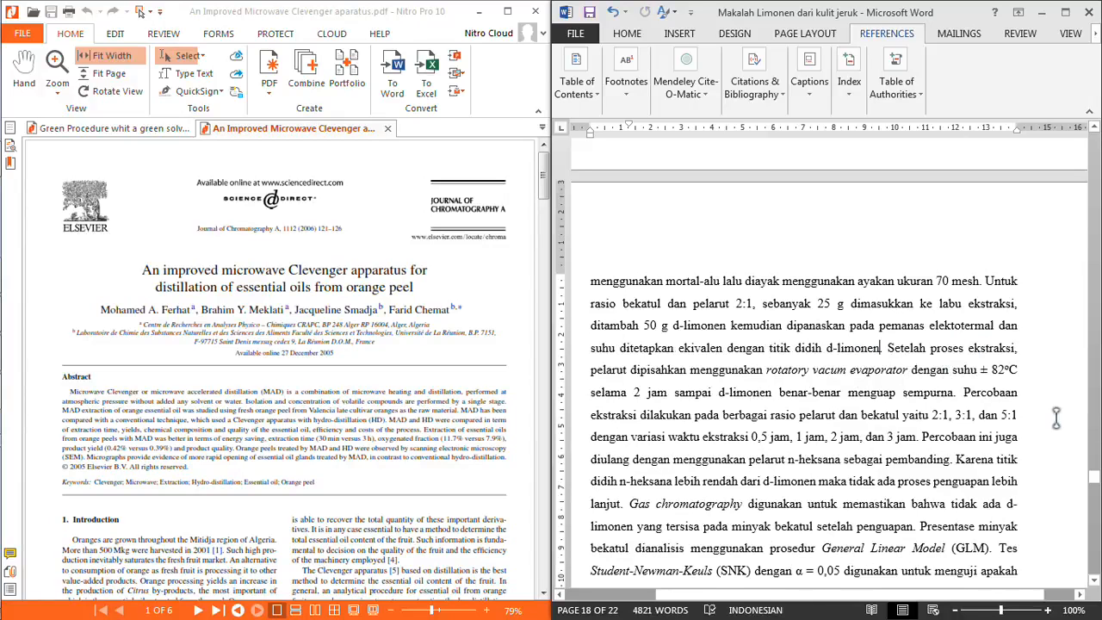
Update the citations and bibliography in the References block under the Daftar Pustaka heading.
{"action": "left_click_drag", "start_coordinate": [1095, 475], "coordinate": [1094, 554]}
{"action": "left_click", "coordinate": [713, 557]}
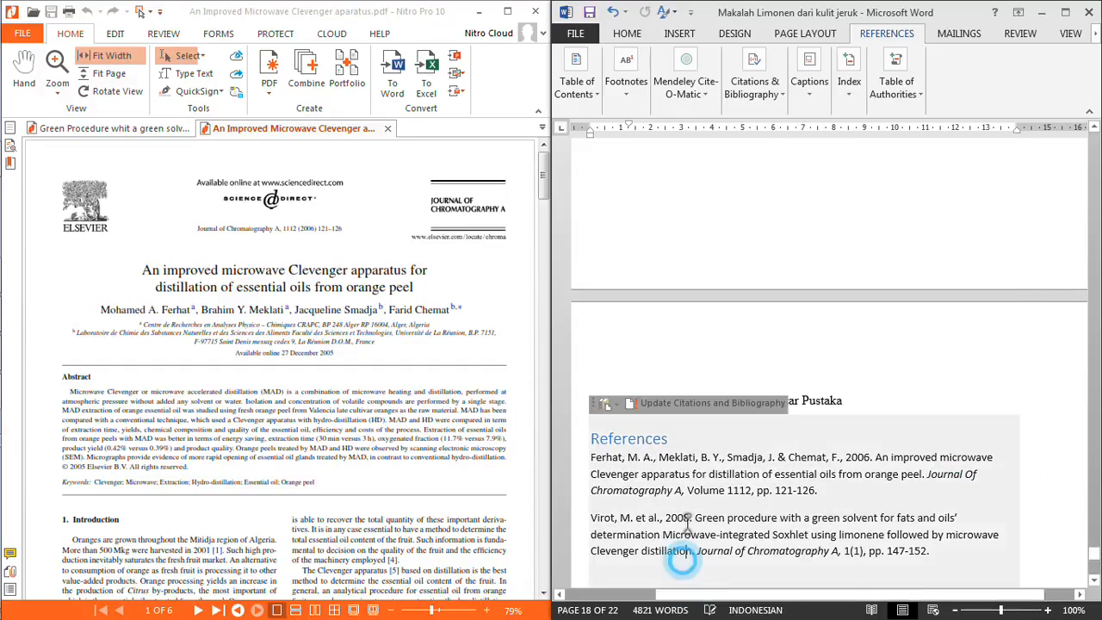
{"action": "left_click", "coordinate": [673, 403]}
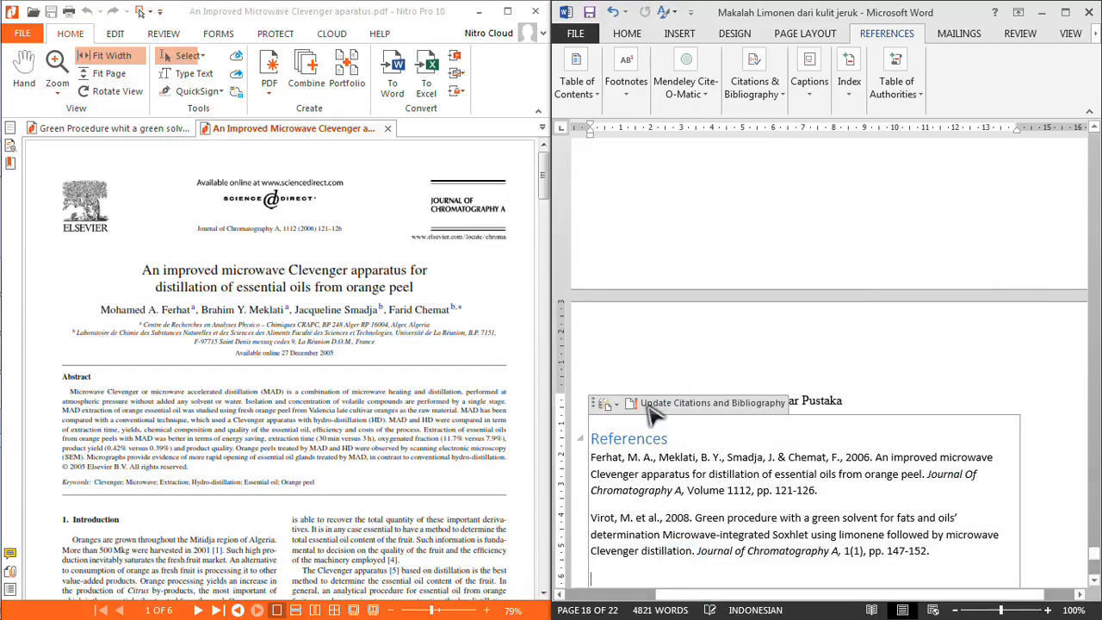
{"action": "left_click", "coordinate": [652, 403]}
{"action": "left_click", "coordinate": [659, 403]}
{"action": "scroll", "coordinate": [602, 527], "scroll_direction": "down", "scroll_amount": 1}
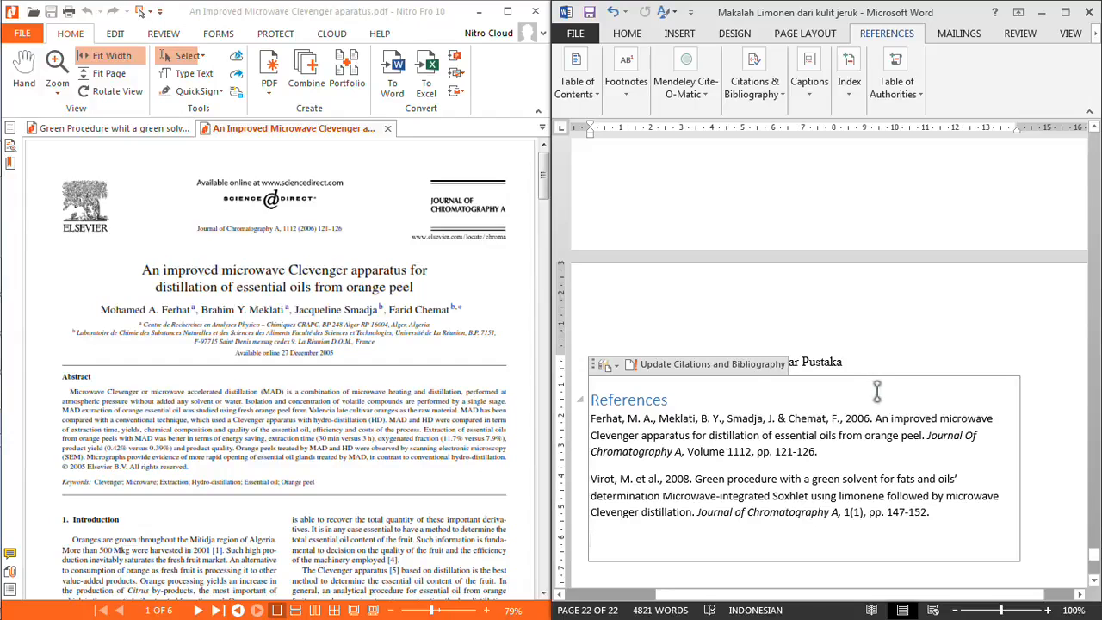
{"action": "scroll", "coordinate": [633, 455], "scroll_direction": "down", "scroll_amount": 3}
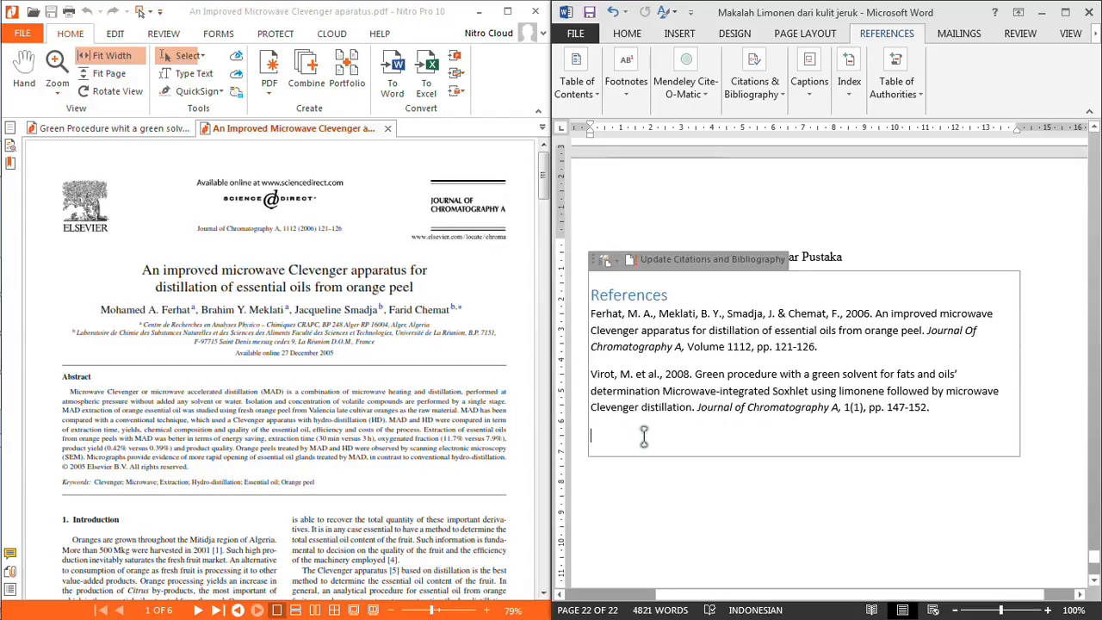
{"action": "scroll", "coordinate": [686, 422], "scroll_direction": "up", "scroll_amount": 2}
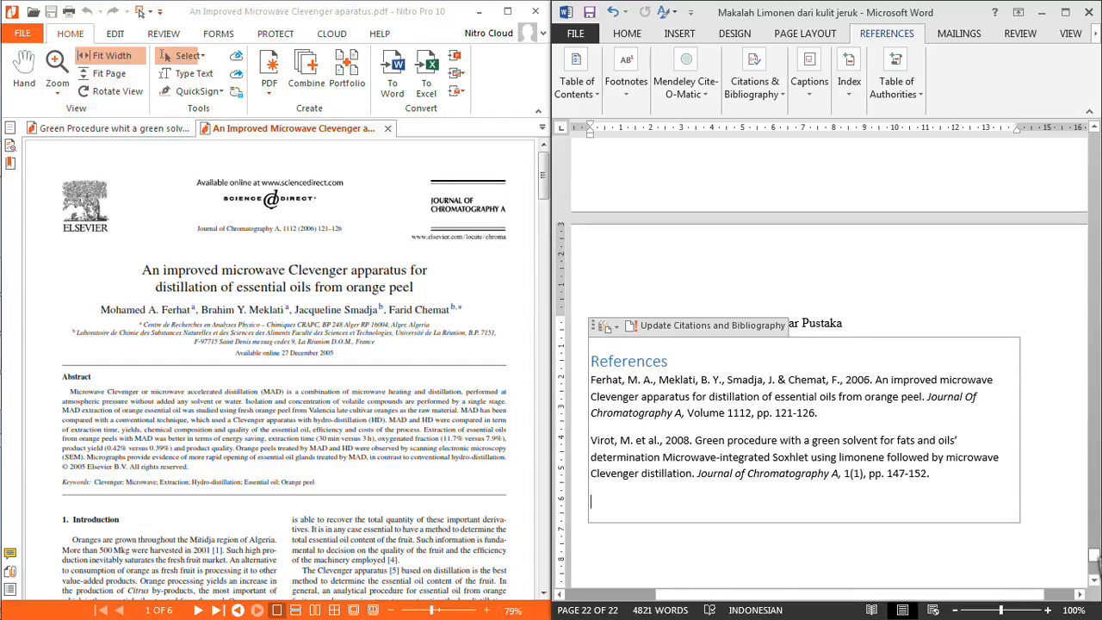
Look through the paper's chapters on n-heksana, limonen and Penutup, and the bibliography on the last page.
{"action": "left_click_drag", "start_coordinate": [1094, 564], "coordinate": [1094, 262]}
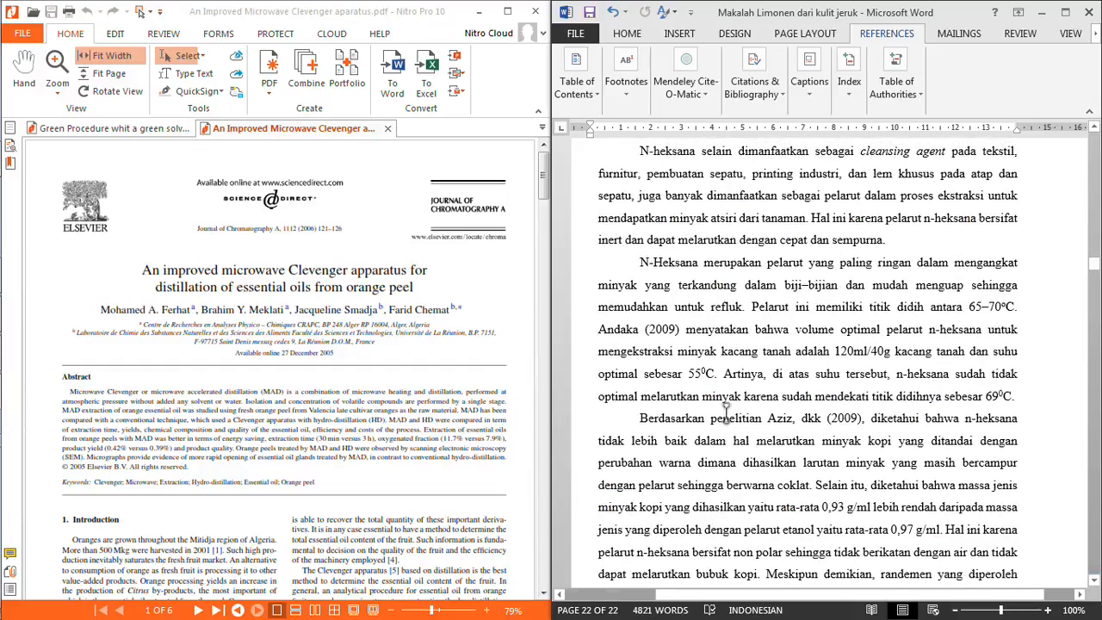
{"action": "scroll", "coordinate": [725, 412], "scroll_direction": "down", "scroll_amount": 8}
{"action": "scroll", "coordinate": [725, 411], "scroll_direction": "down", "scroll_amount": 18}
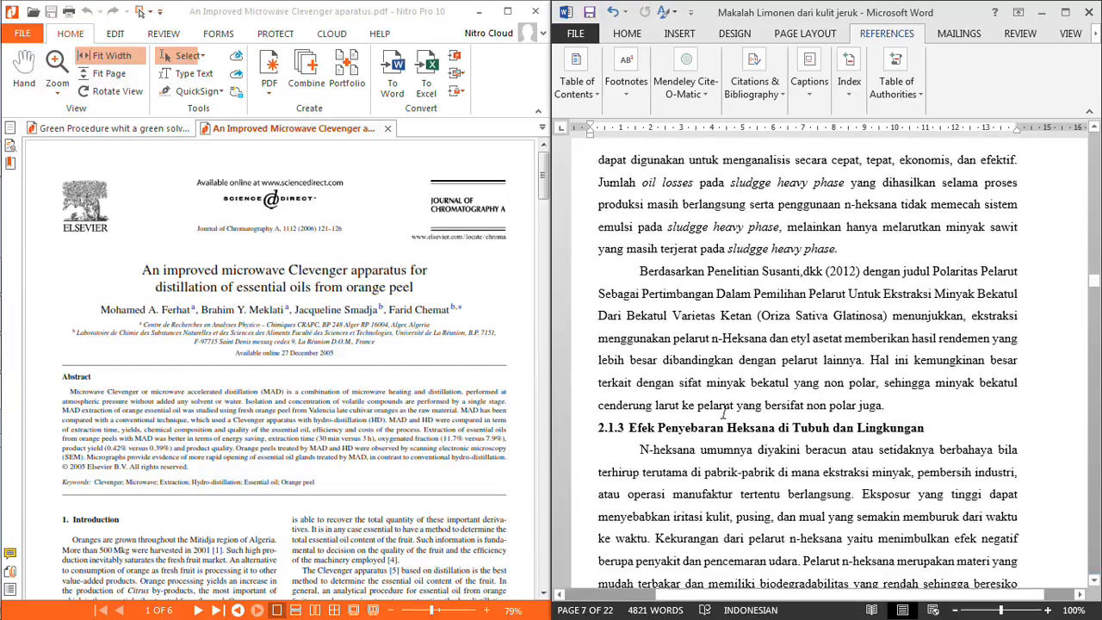
{"action": "scroll", "coordinate": [723, 412], "scroll_direction": "down", "scroll_amount": 11}
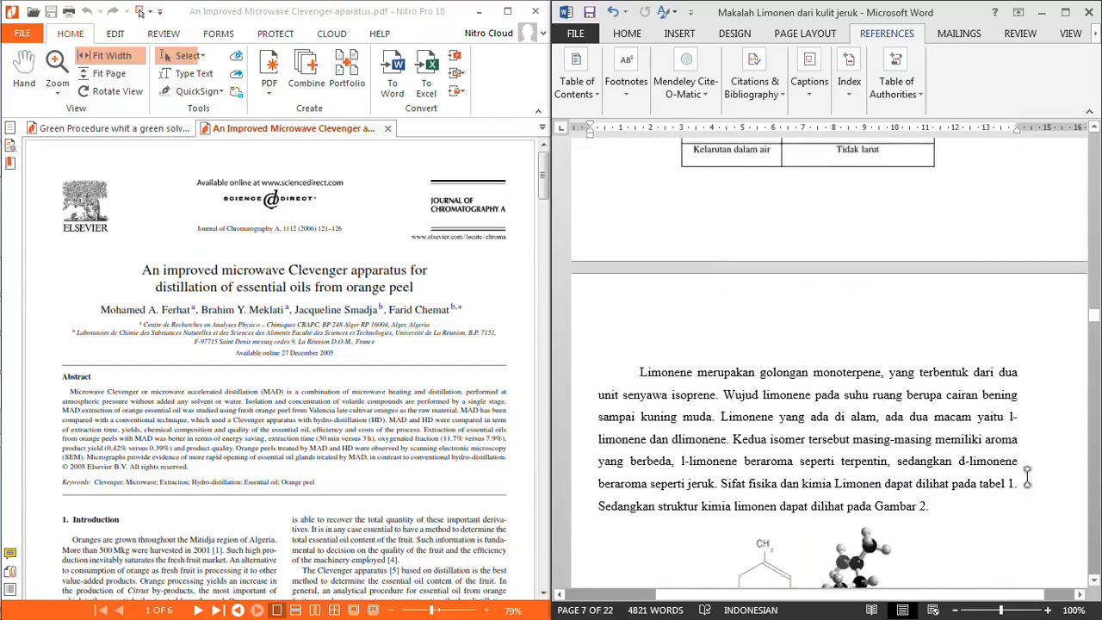
{"action": "left_click_drag", "start_coordinate": [1095, 321], "coordinate": [1095, 535]}
{"action": "scroll", "coordinate": [873, 525], "scroll_direction": "down", "scroll_amount": 10}
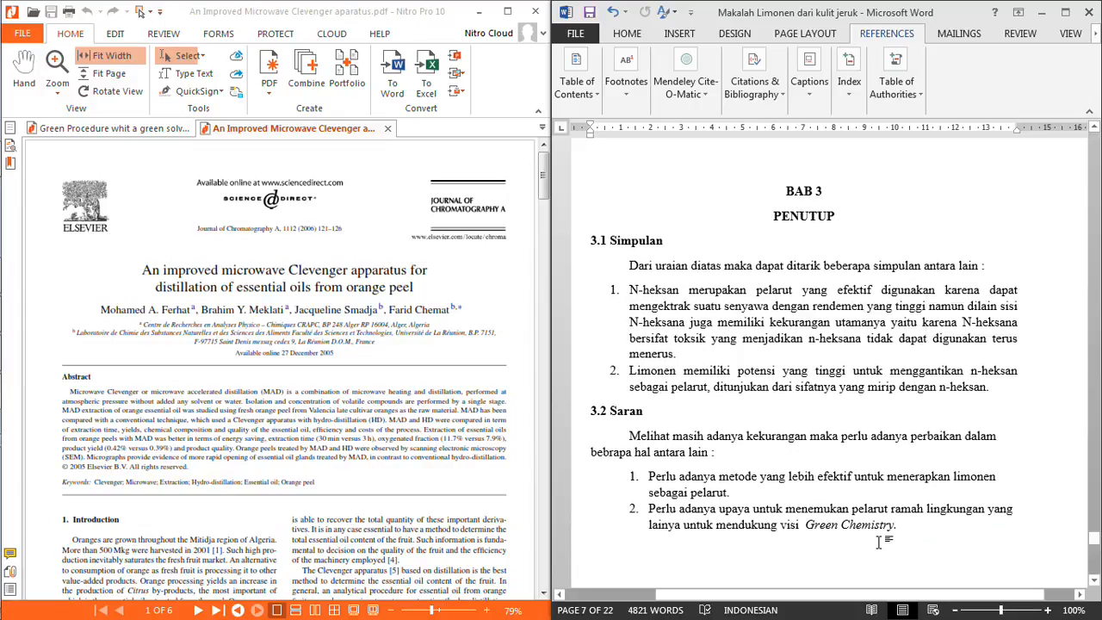
{"action": "scroll", "coordinate": [865, 538], "scroll_direction": "down", "scroll_amount": 5}
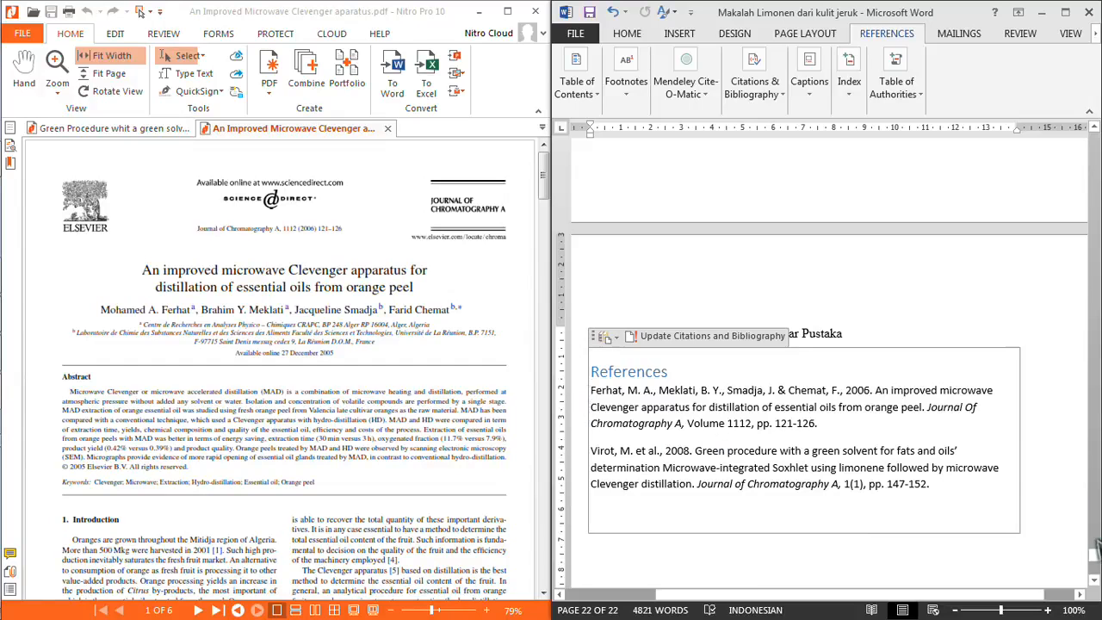
{"action": "left_click_drag", "start_coordinate": [1094, 558], "coordinate": [1096, 440]}
{"action": "scroll", "coordinate": [757, 207], "scroll_direction": "up", "scroll_amount": 1}
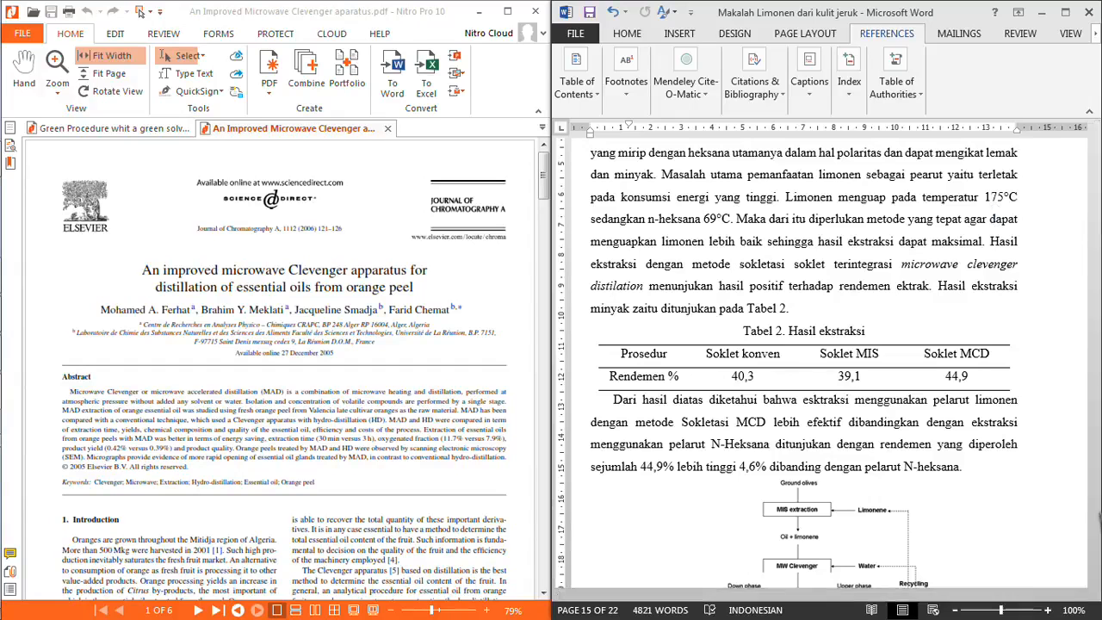
{"action": "left_click_drag", "start_coordinate": [1095, 424], "coordinate": [1095, 567]}
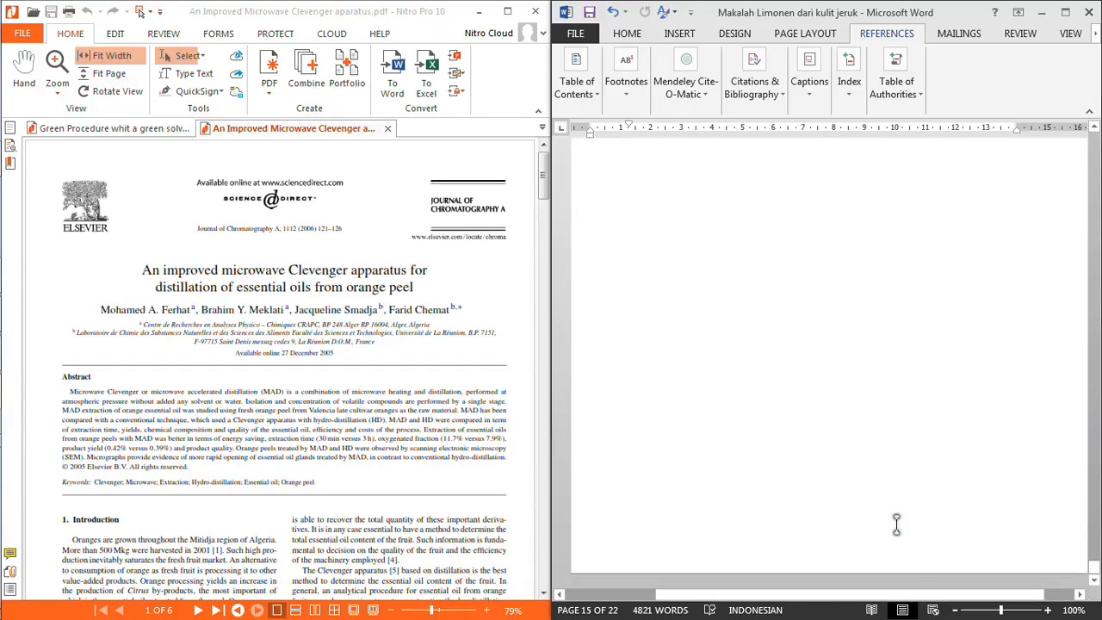
Maximize the document window and place the cursor in the first bibliography entry under Daftar Pustaka.
{"action": "left_click", "coordinate": [1066, 12]}
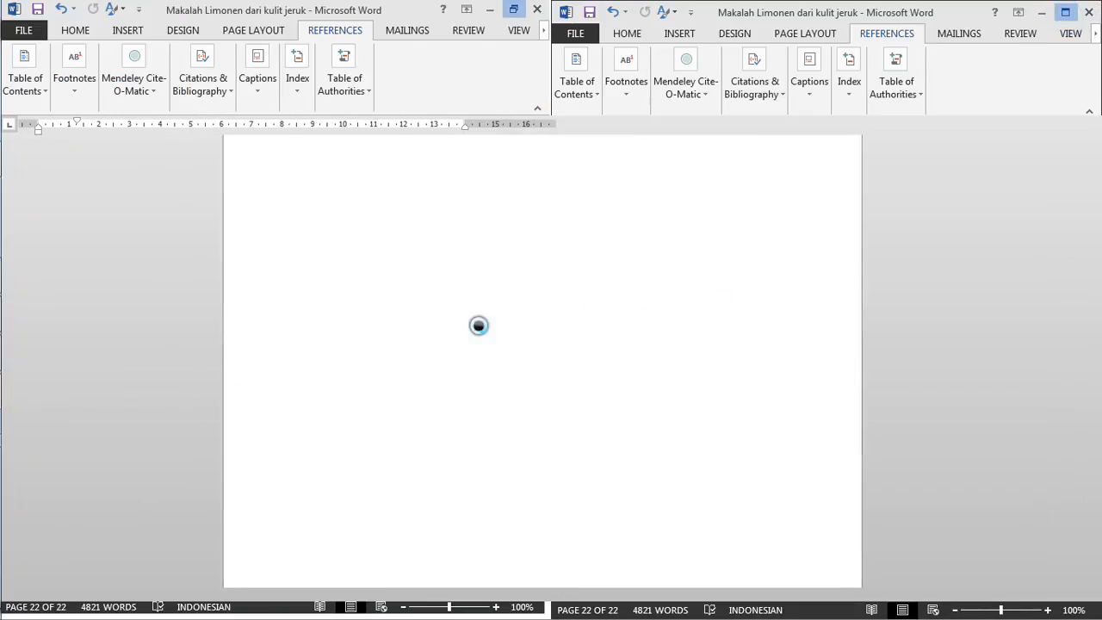
{"action": "scroll", "coordinate": [465, 320], "scroll_direction": "up", "scroll_amount": 3}
{"action": "scroll", "coordinate": [465, 320], "scroll_direction": "up", "scroll_amount": 1}
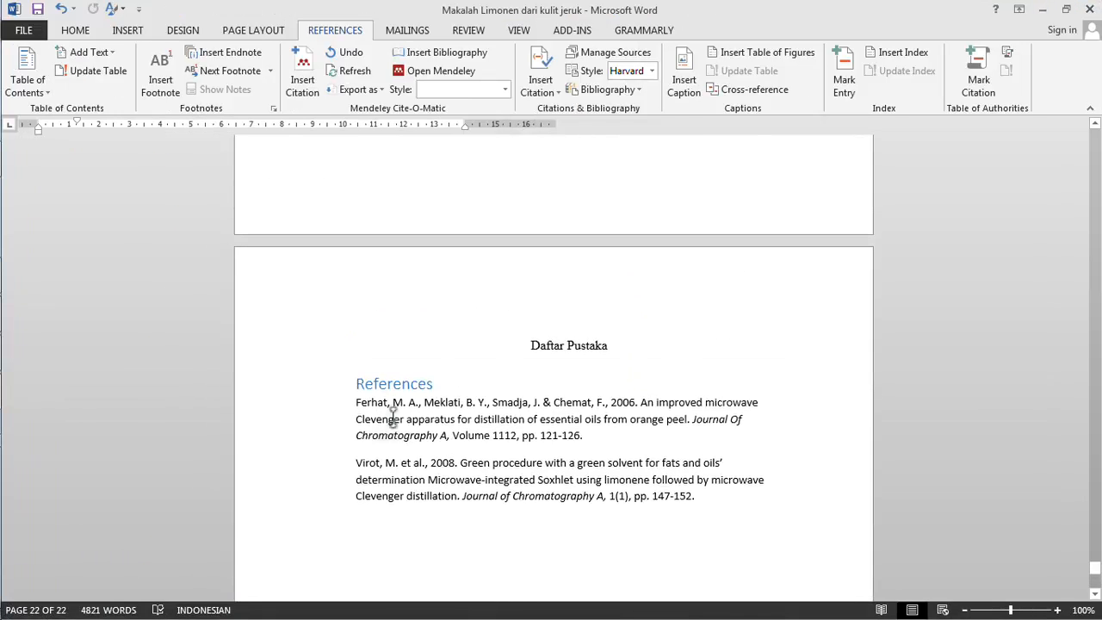
{"action": "left_click", "coordinate": [395, 419]}
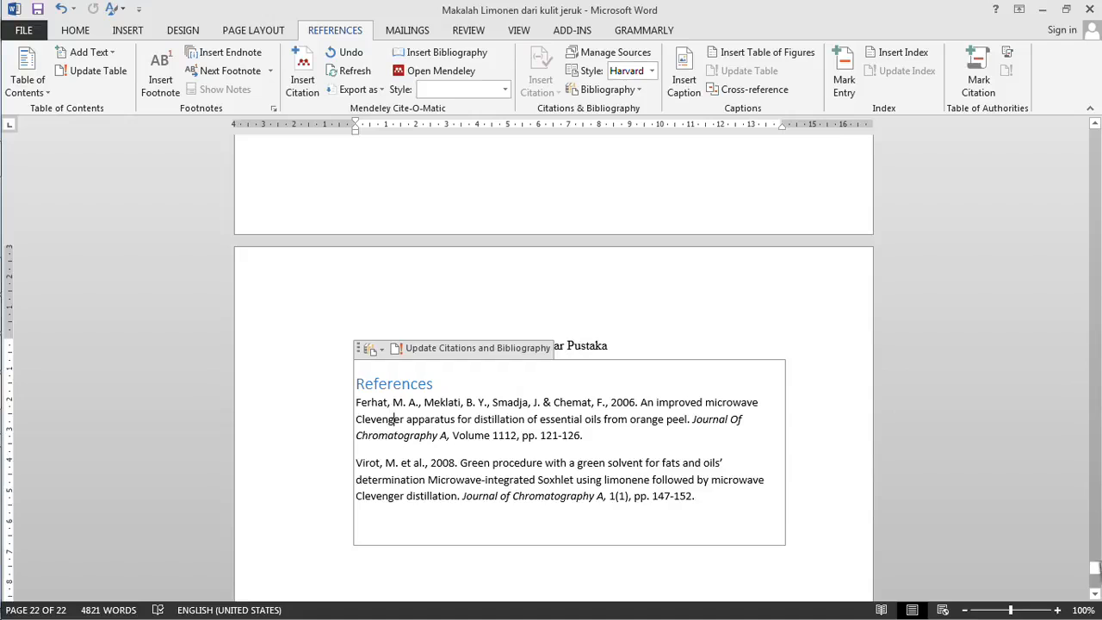
{"action": "left_click_drag", "start_coordinate": [1094, 568], "coordinate": [1094, 284]}
{"action": "left_click_drag", "start_coordinate": [363, 240], "coordinate": [611, 285]}
{"action": "left_click_drag", "start_coordinate": [1096, 292], "coordinate": [1099, 326]}
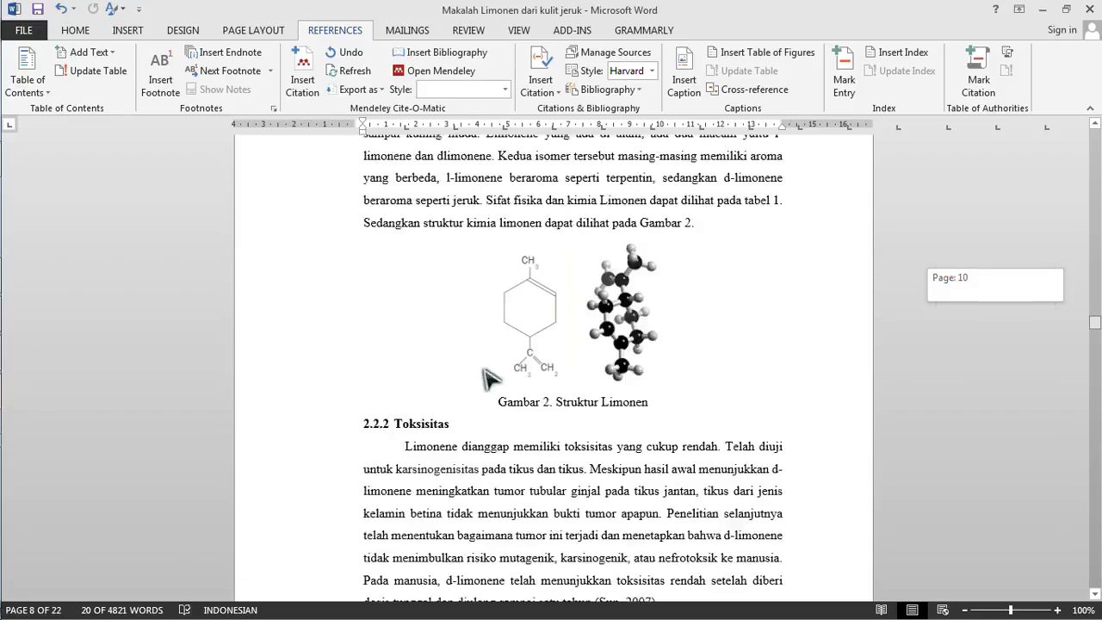
{"action": "scroll", "coordinate": [517, 331], "scroll_direction": "up", "scroll_amount": 10}
{"action": "scroll", "coordinate": [517, 314], "scroll_direction": "down", "scroll_amount": 15}
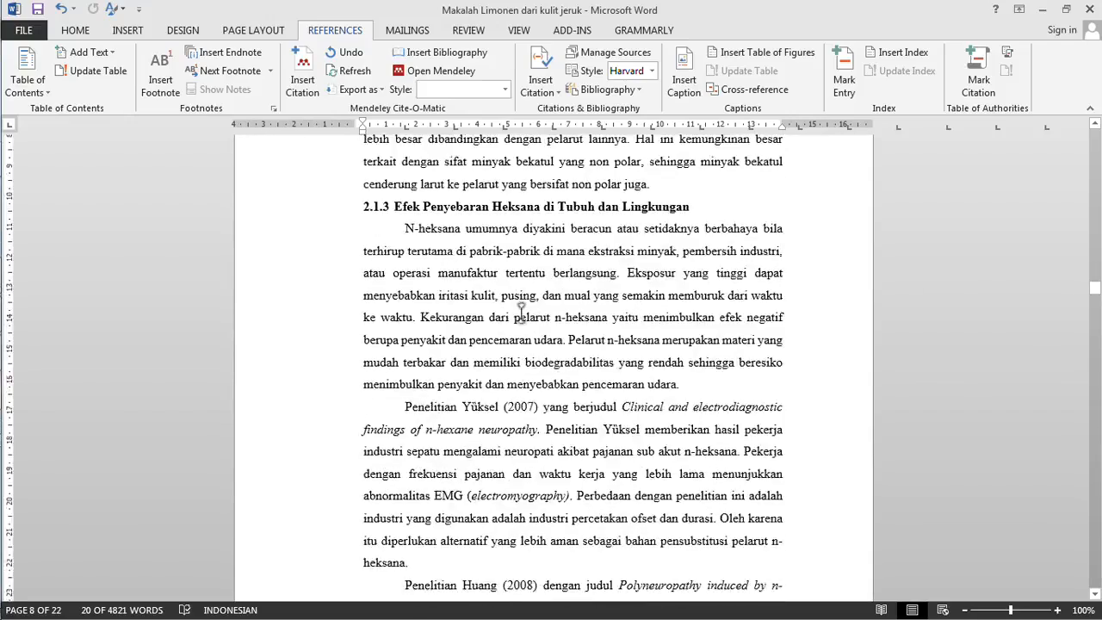
Review the sources offered for inserting a citation and the available bibliography styles, leaving both lists without choosing anything.
{"action": "left_click", "coordinate": [75, 30]}
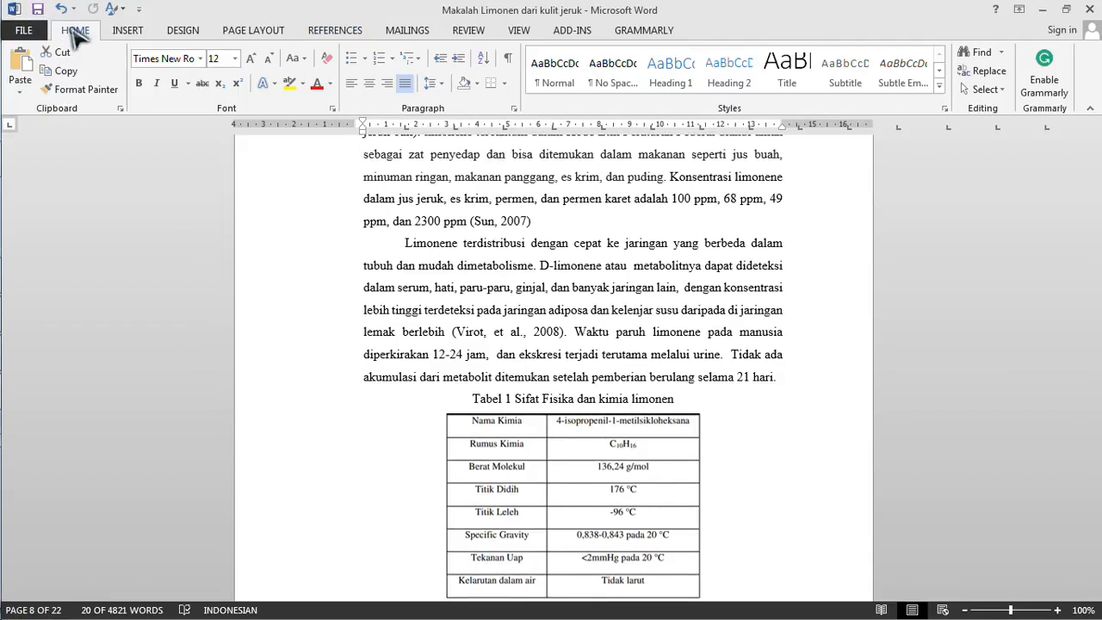
{"action": "left_click", "coordinate": [328, 30]}
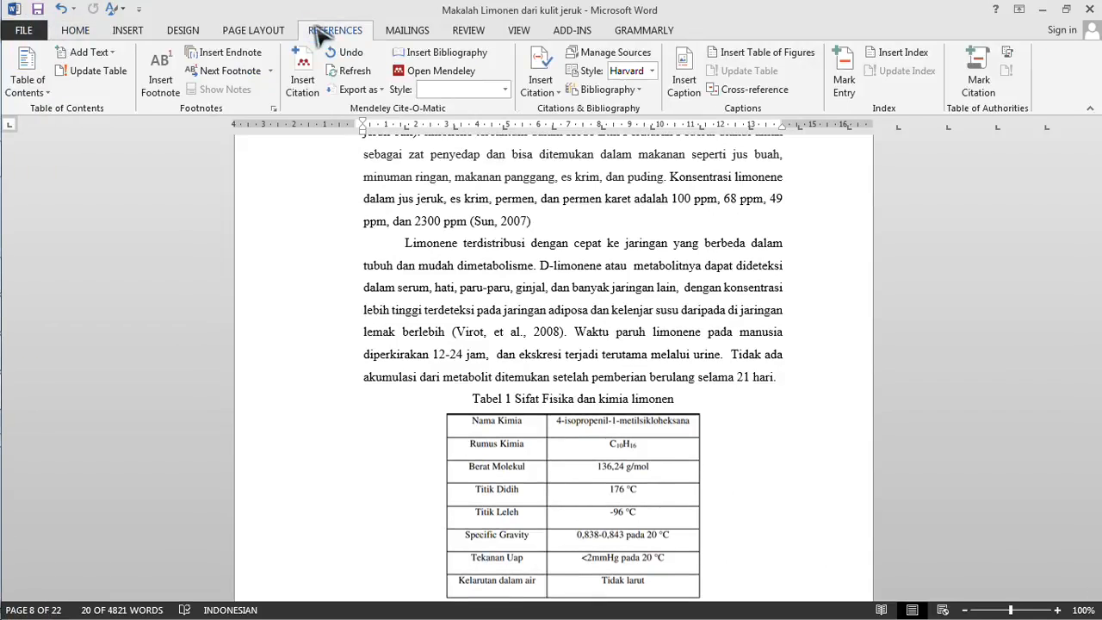
{"action": "left_click", "coordinate": [538, 86]}
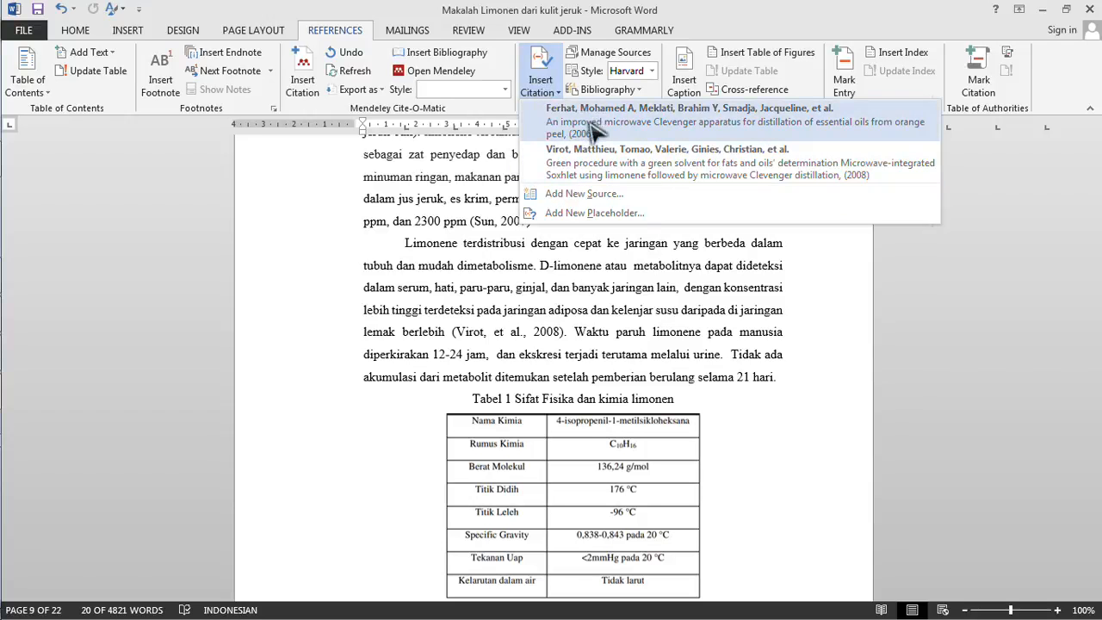
{"action": "left_click", "coordinate": [539, 86]}
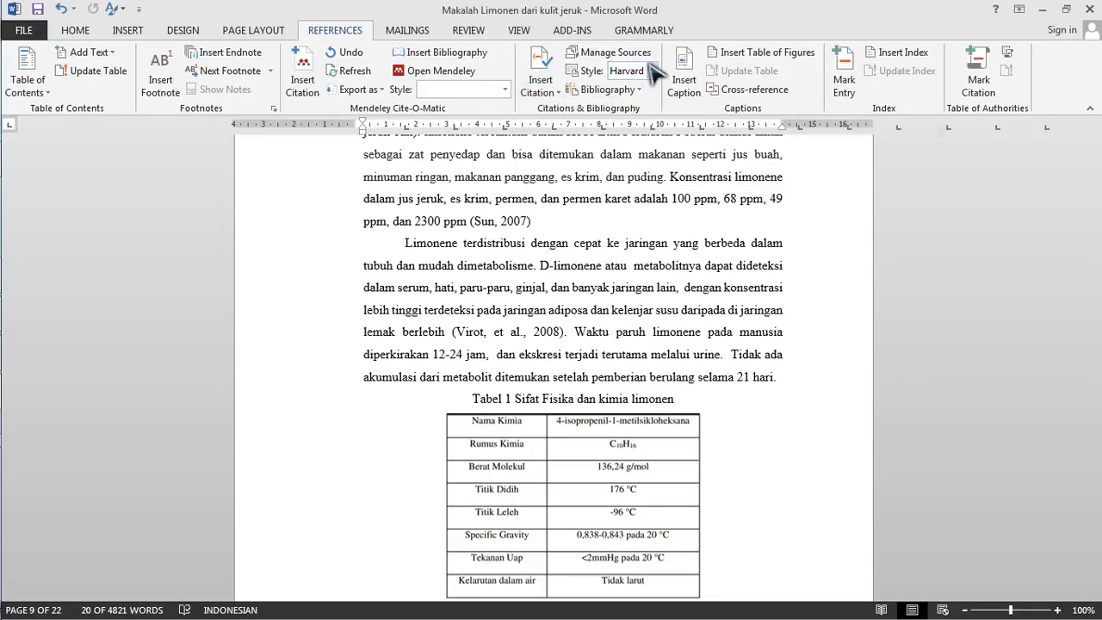
{"action": "left_click", "coordinate": [652, 72]}
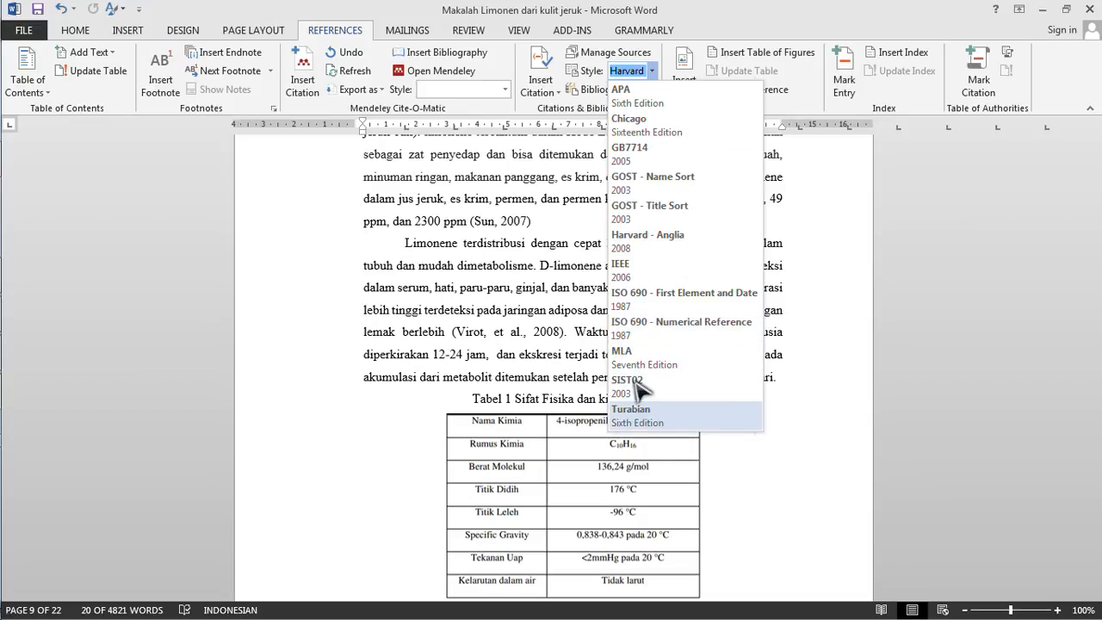
{"action": "left_click", "coordinate": [553, 214]}
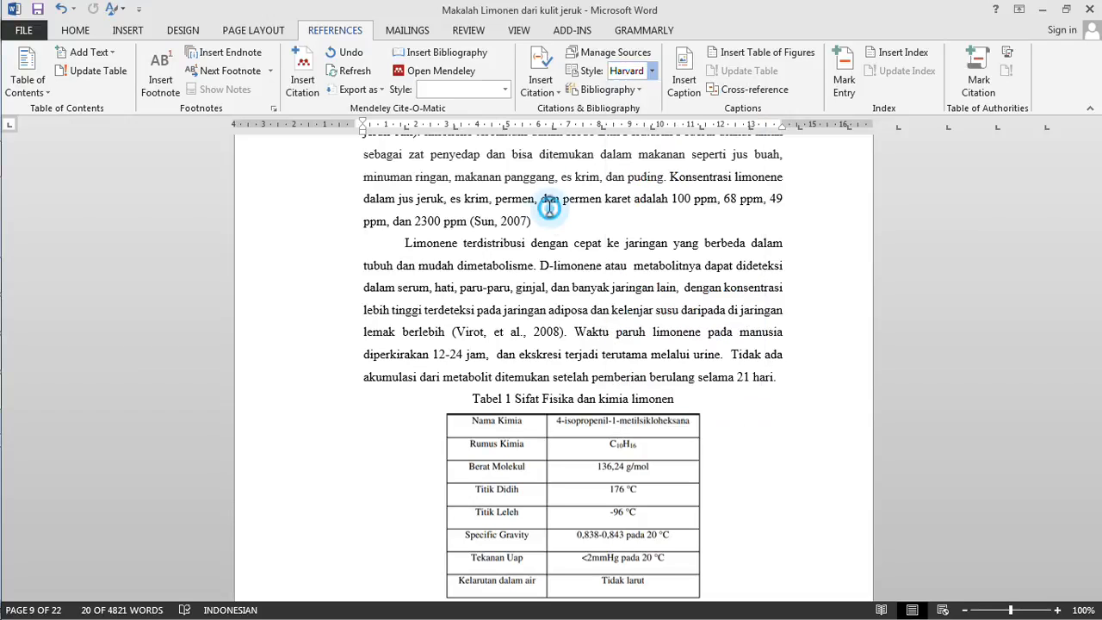
Look through the master list of sources in the Source Manager and close the dialog.
{"action": "left_click", "coordinate": [647, 57]}
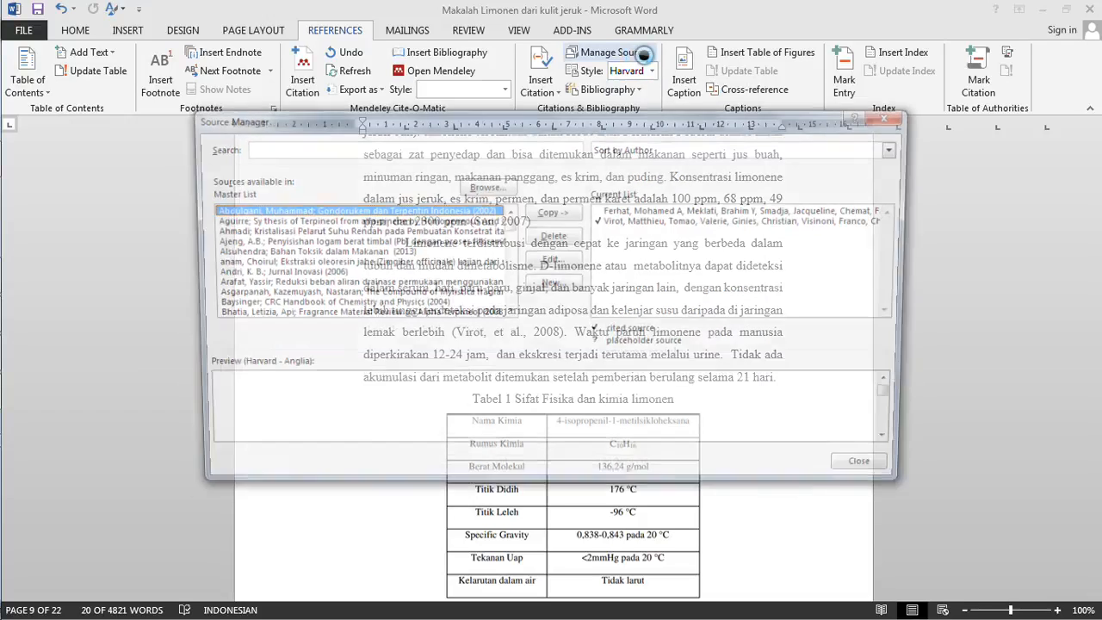
{"action": "left_click_drag", "start_coordinate": [506, 231], "coordinate": [513, 306]}
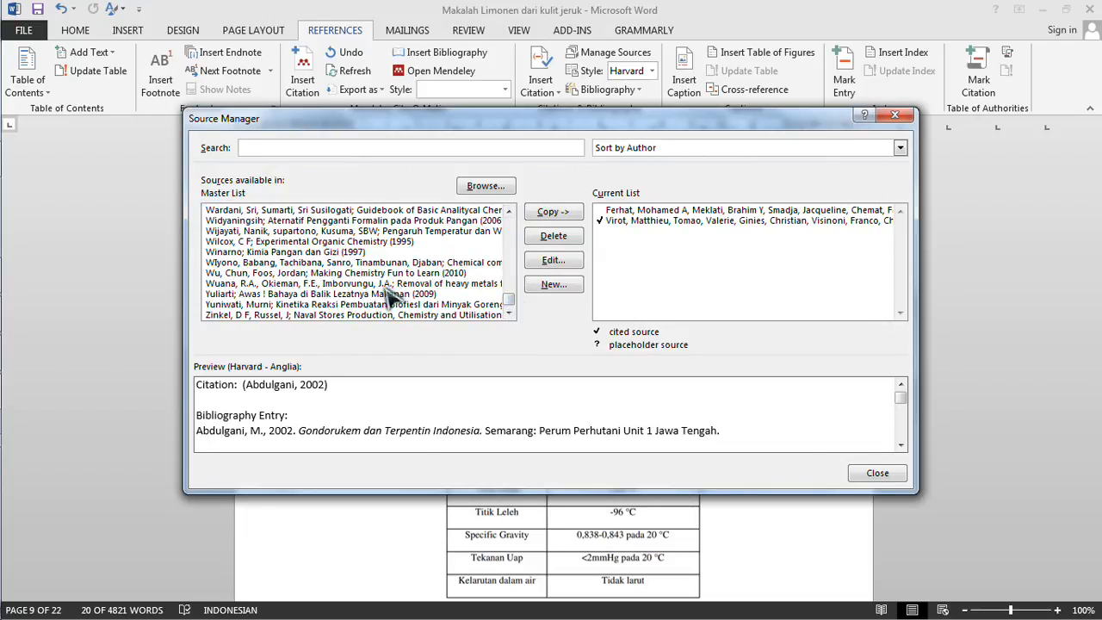
{"action": "scroll", "coordinate": [389, 293], "scroll_direction": "up", "scroll_amount": 5}
{"action": "scroll", "coordinate": [389, 289], "scroll_direction": "down", "scroll_amount": 5}
{"action": "scroll", "coordinate": [302, 267], "scroll_direction": "up", "scroll_amount": 6}
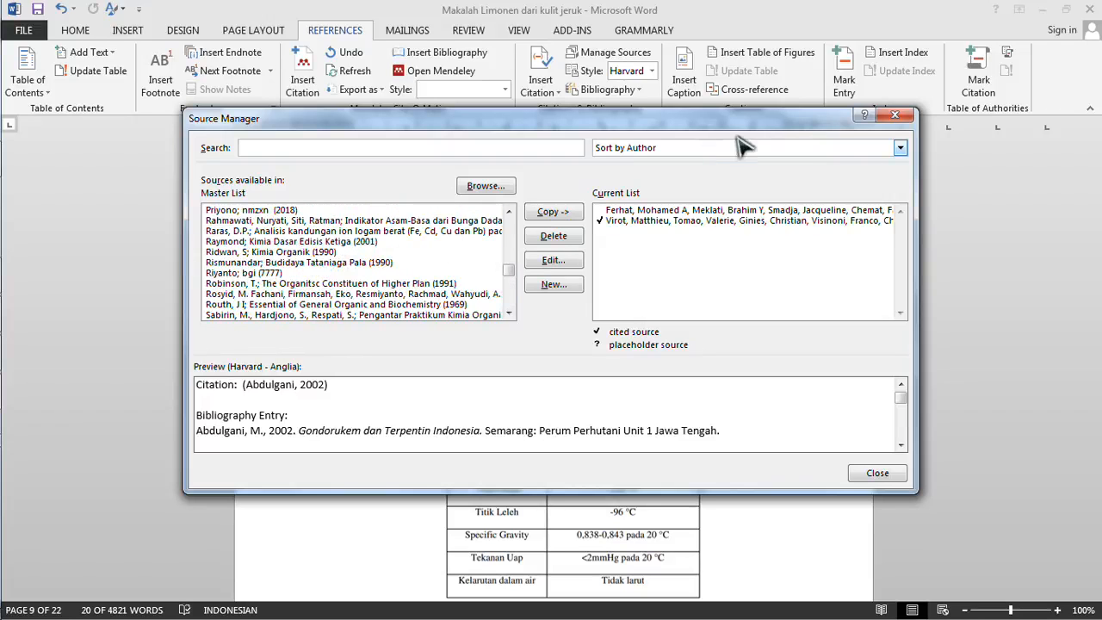
{"action": "left_click", "coordinate": [895, 114]}
Minimize the document and PDF reader windows to show the desktop.
{"action": "left_click", "coordinate": [1043, 10]}
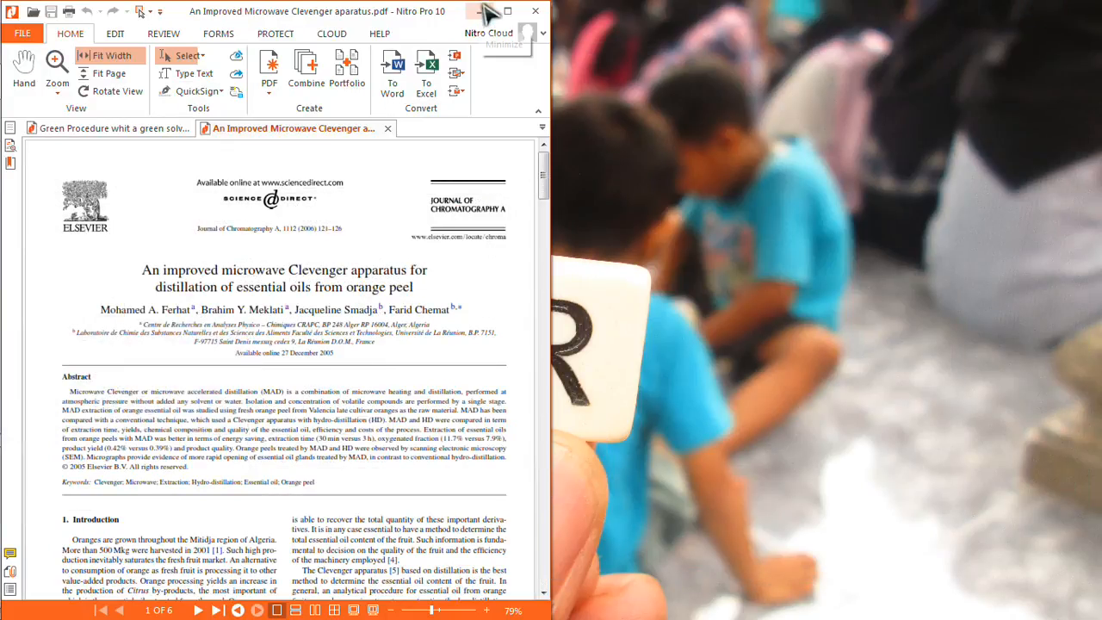
{"action": "left_click", "coordinate": [484, 10]}
{"action": "mouse_move", "coordinate": [7, 396]}
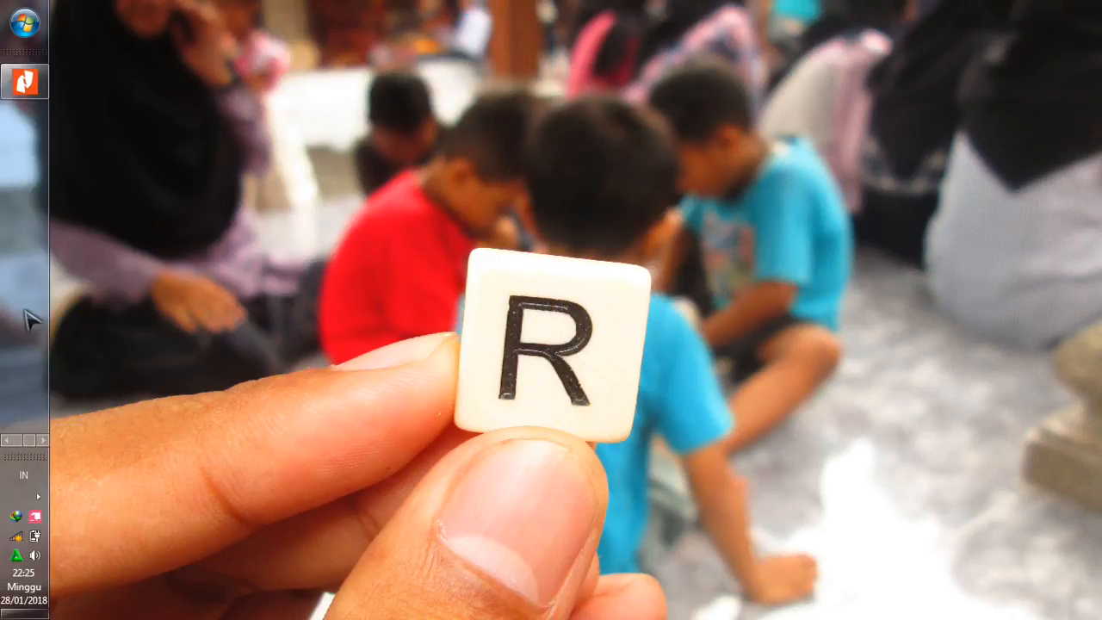